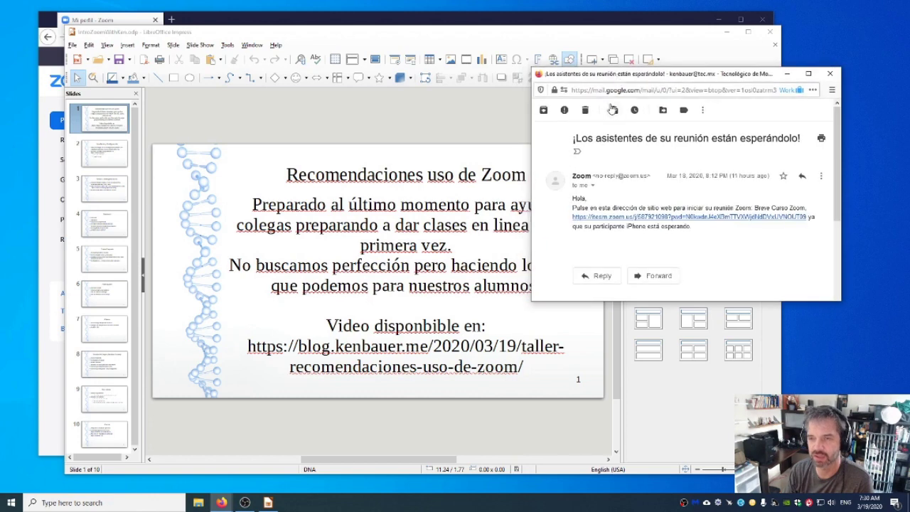
Step: Close the meeting-notice email window, then reposition the presentation window and show slides 2 and 3
left_click(831, 76)
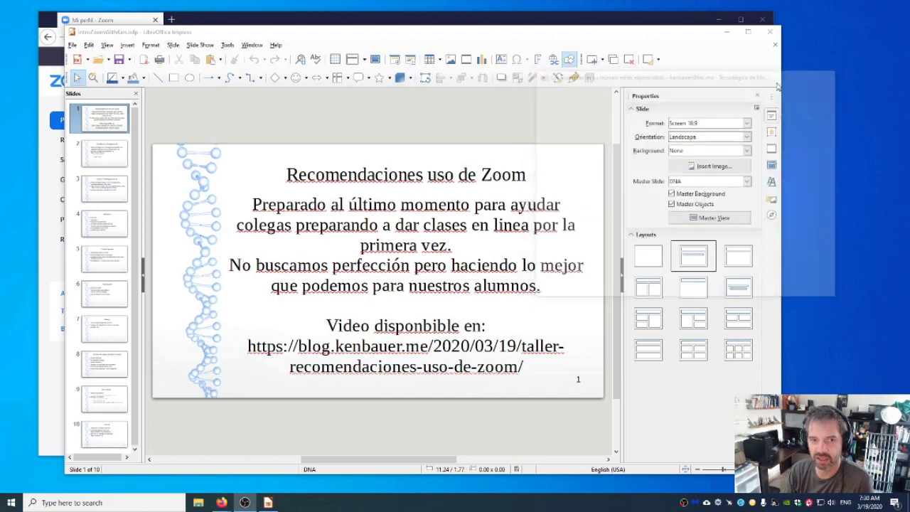
left_click_drag(416, 38, 508, 37)
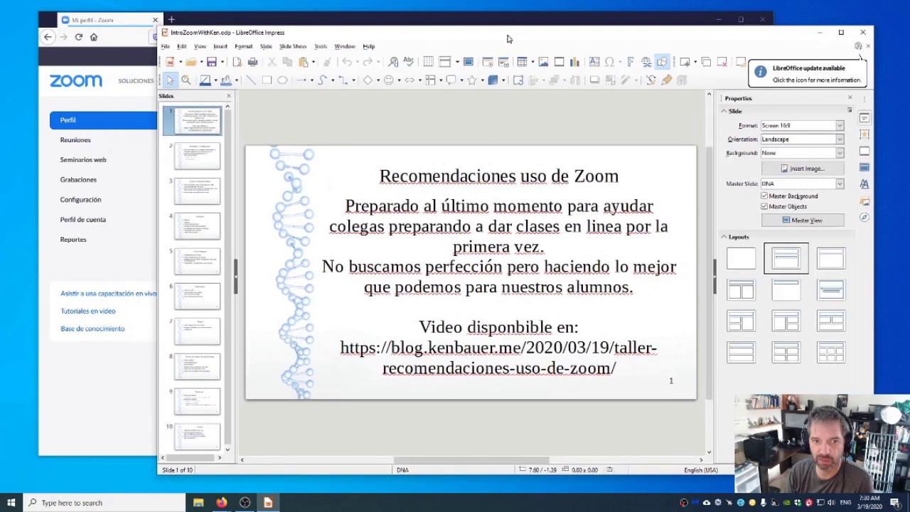
left_click(216, 162)
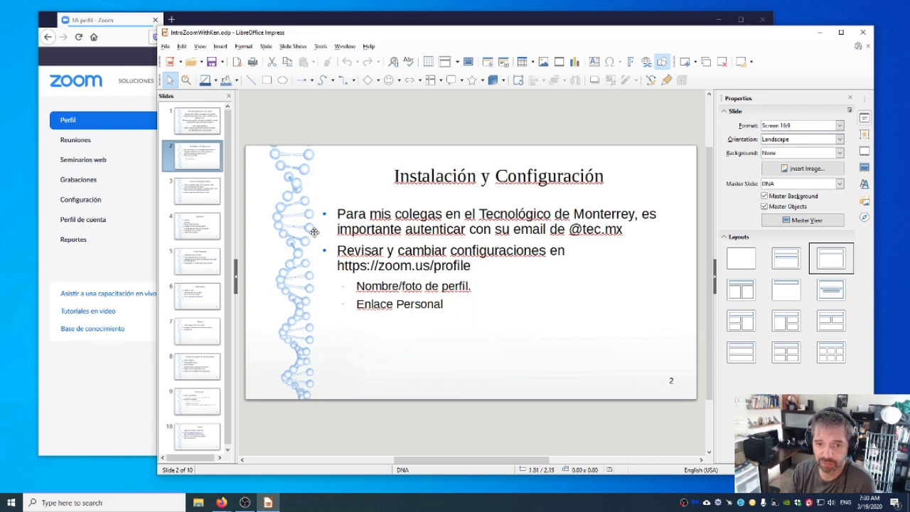
left_click(213, 194)
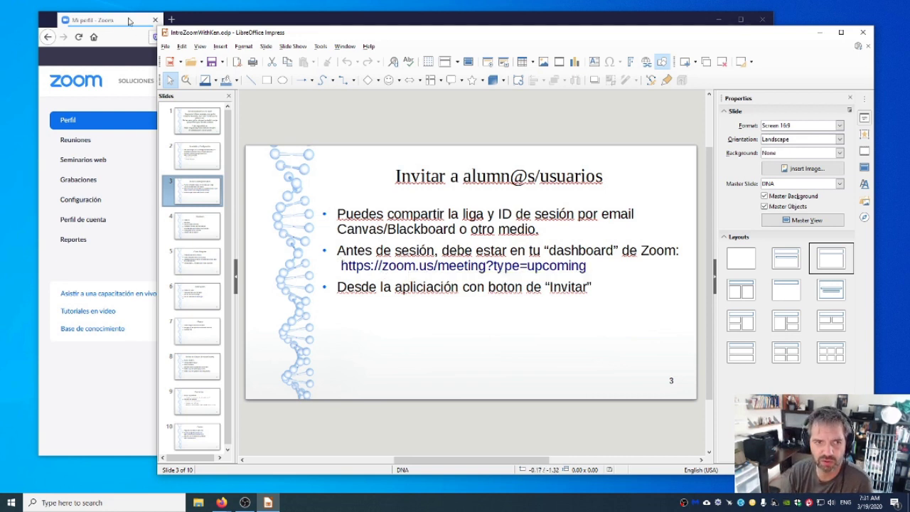
Step: Switch to Firefox, load the zoom.us home page and open the account's profile page from it
left_click(212, 24)
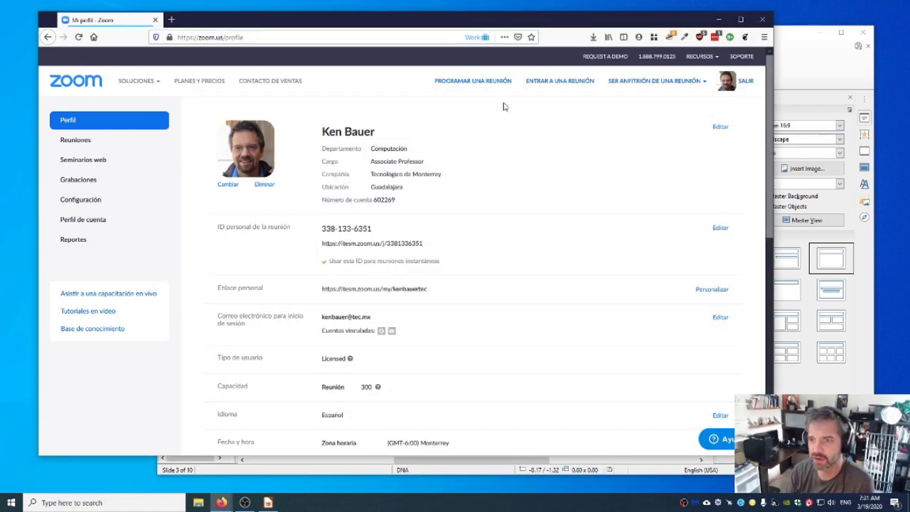
double_click(234, 37)
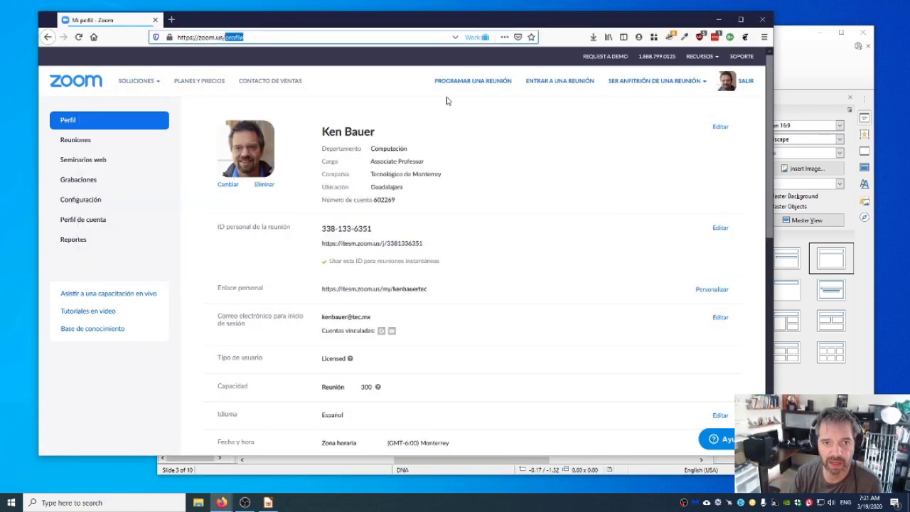
key("BackSpace")
key("Return")
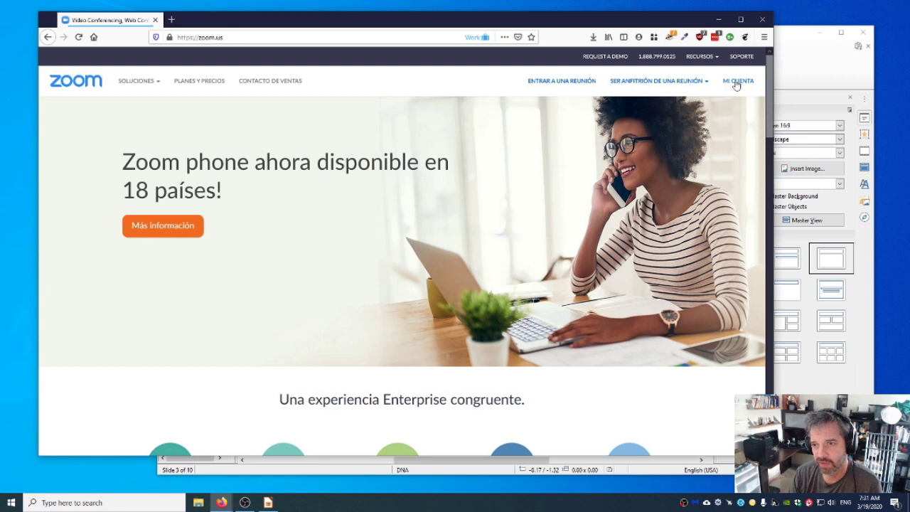
left_click(737, 82)
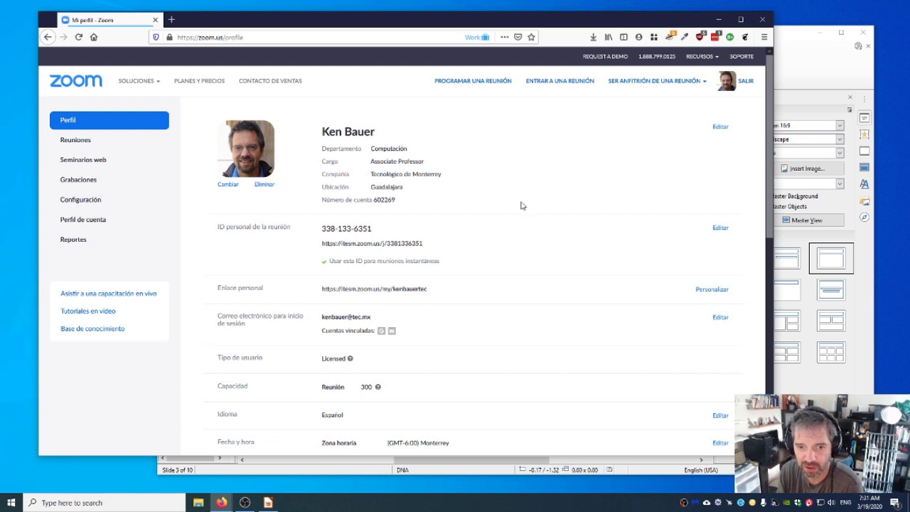
Step: Examine the profile's personal meeting ID, personal link, language, time zone and calendar integration settings
scroll(520, 204, "down", 1)
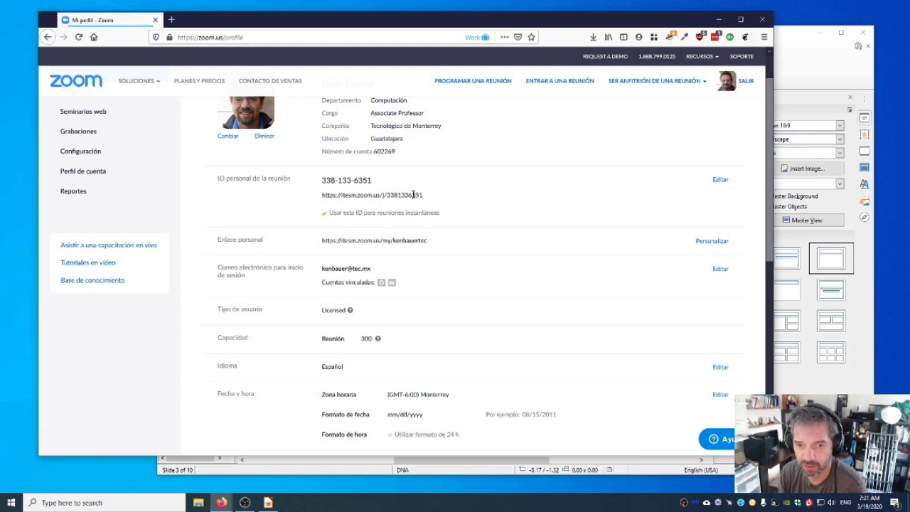
scroll(448, 216, "up", 2)
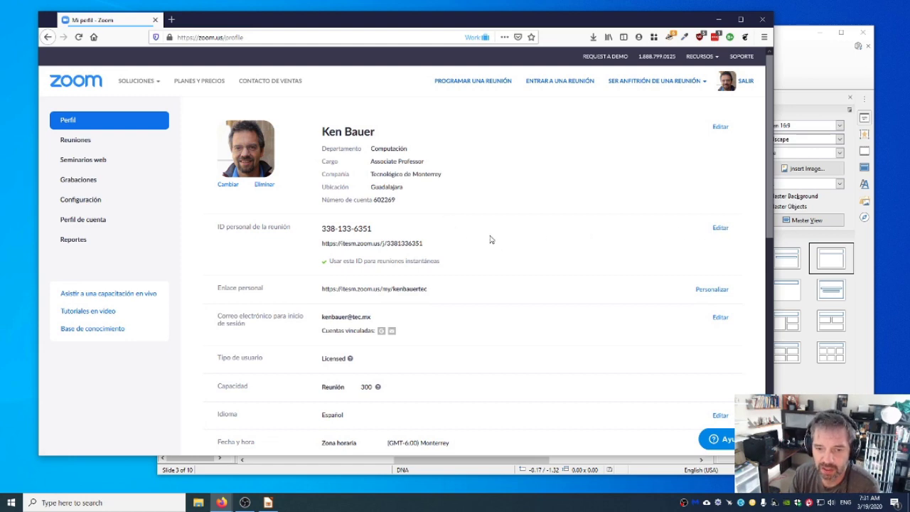
scroll(490, 239, "down", 3)
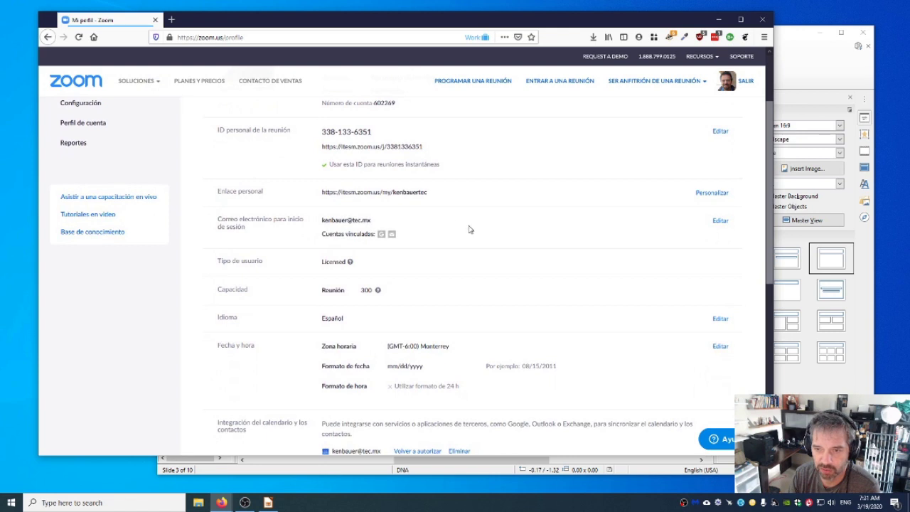
left_click_drag(428, 194, 322, 198)
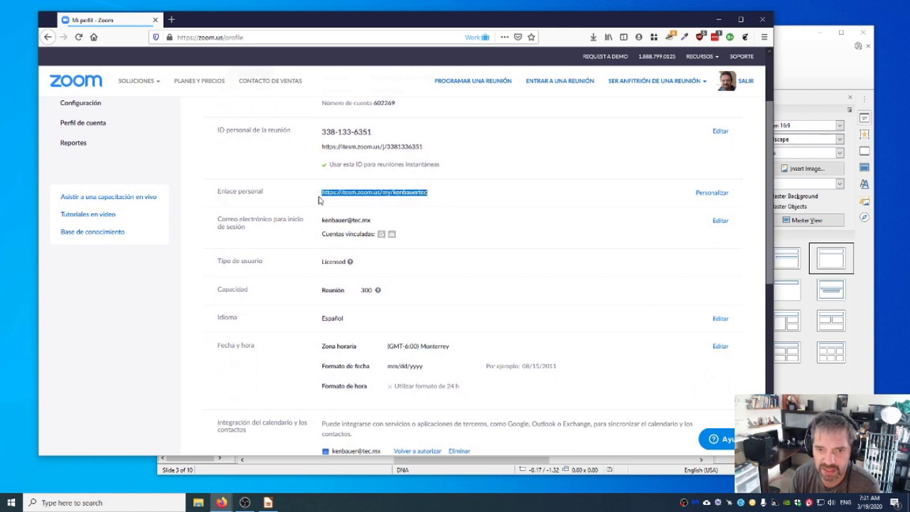
left_click(459, 198)
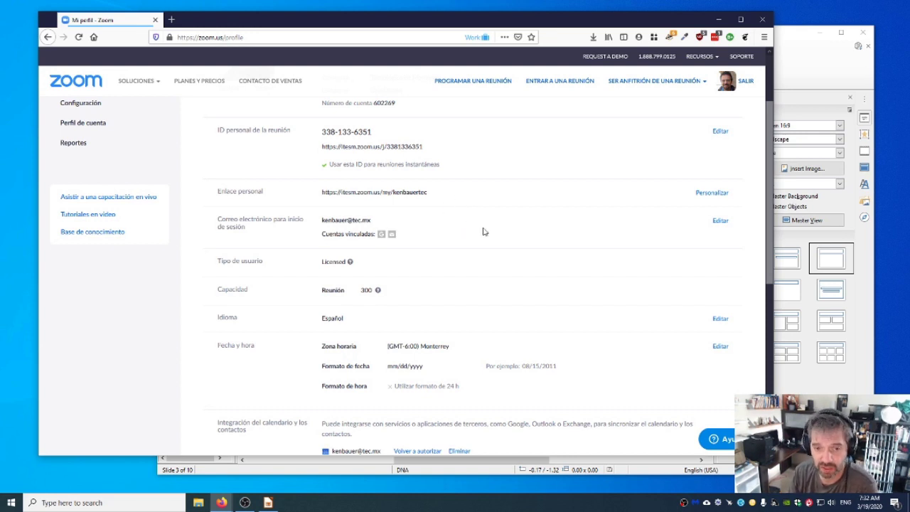
scroll(496, 239, "down", 1)
scroll(496, 238, "down", 2)
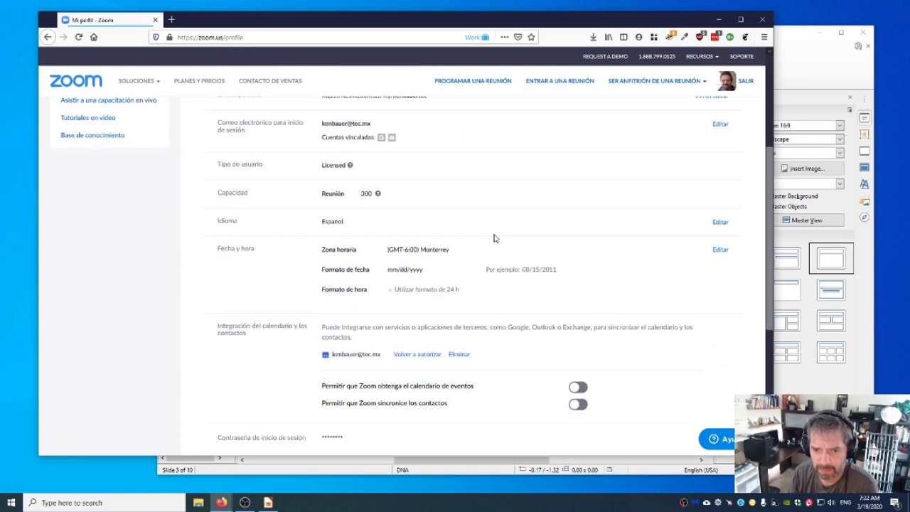
scroll(542, 311, "up", 1)
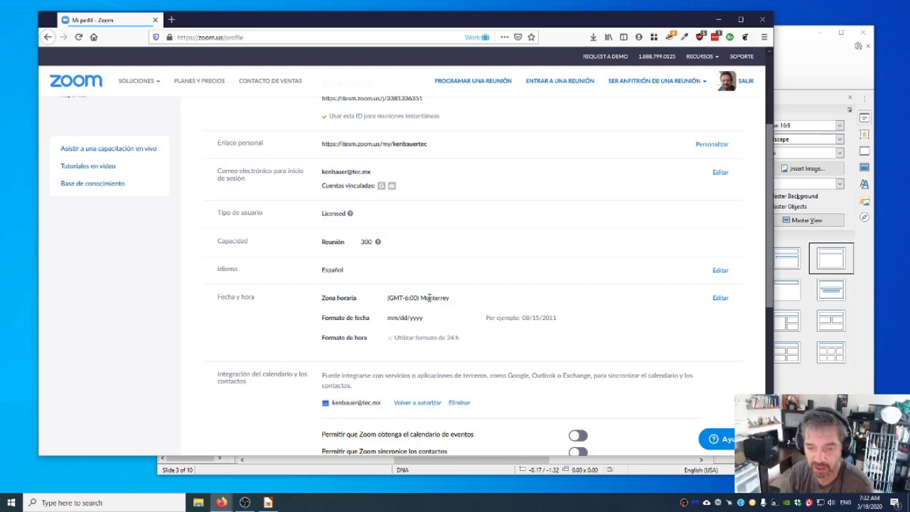
scroll(437, 308, "up", 3)
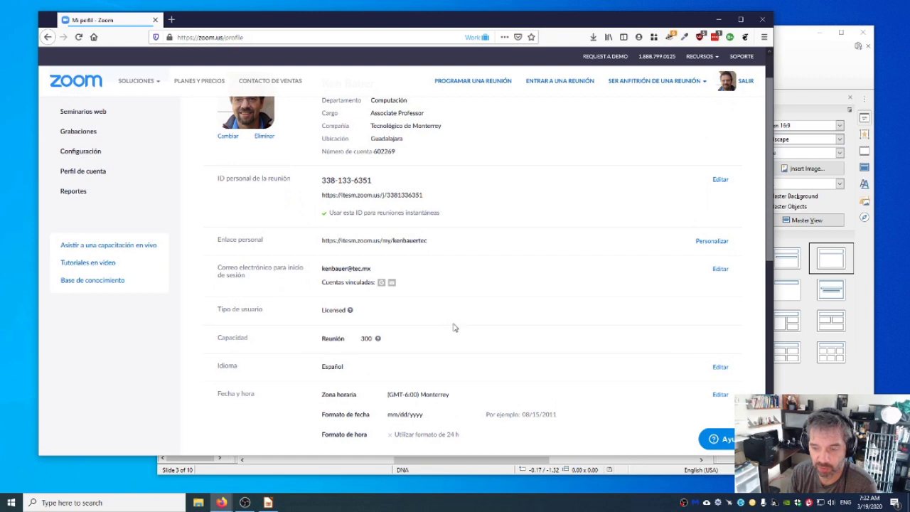
scroll(453, 325, "up", 1)
scroll(453, 326, "down", 1)
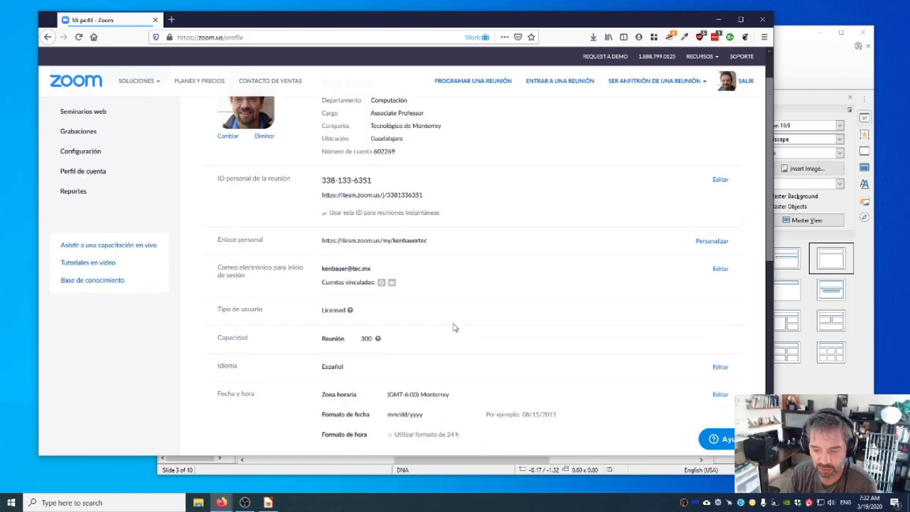
scroll(437, 394, "up", 2)
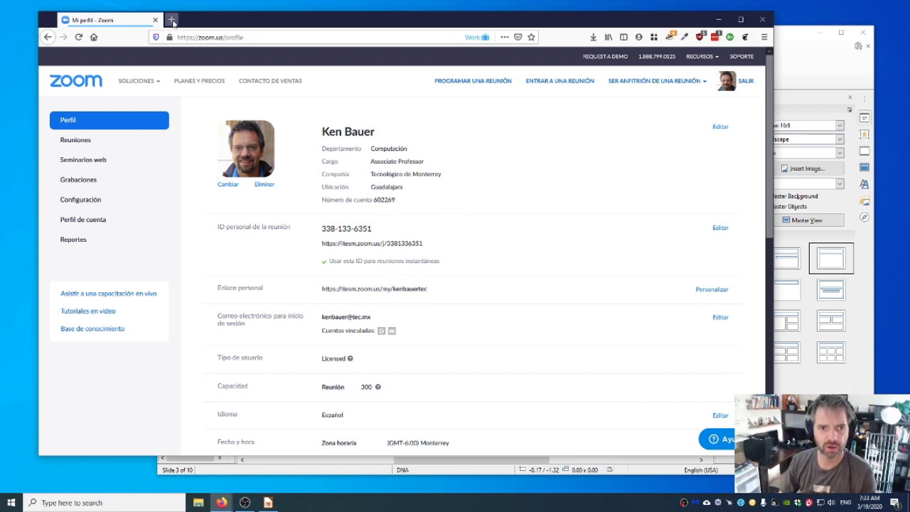
Step: Open the presenter's youcanbook.me appointment page in a new browser tab
left_click(172, 22)
type("kenba")
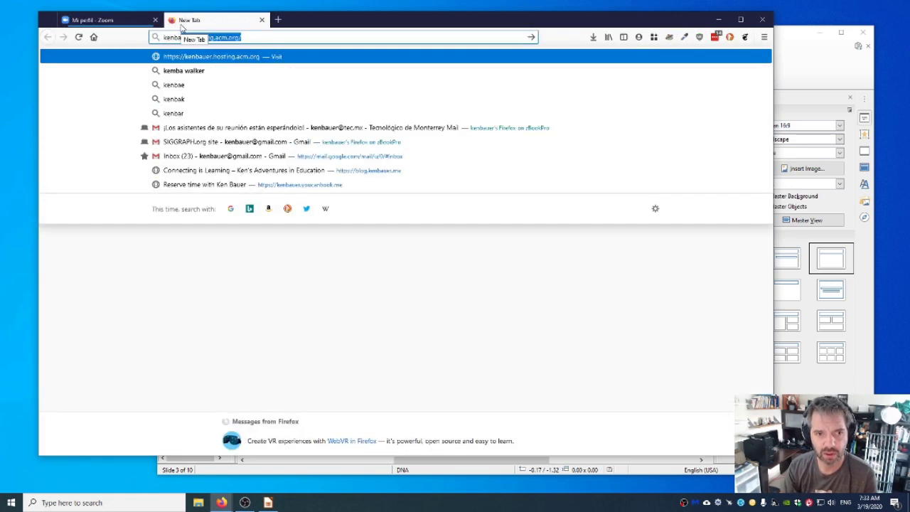
type("uer.y")
key("Return")
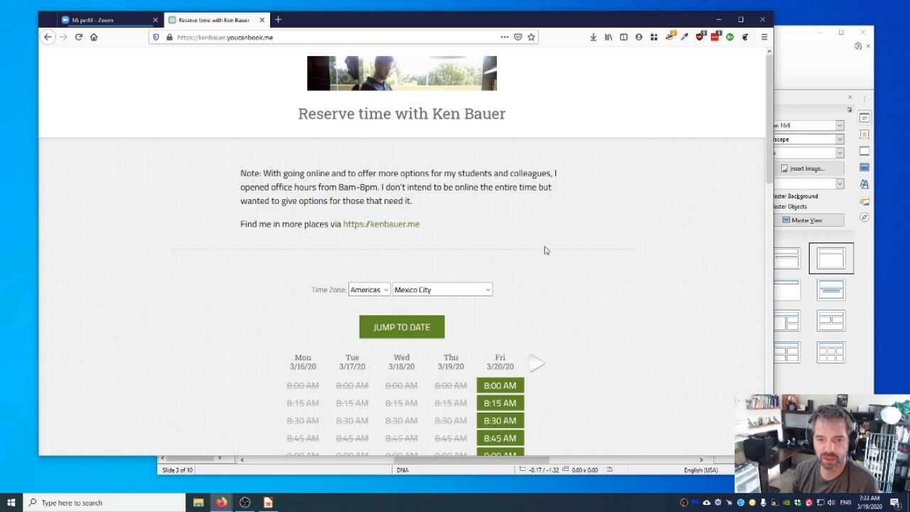
Step: Look through the available appointment times and choose the 8:00 AM slot on Friday 3/20/20
scroll(544, 250, "down", 2)
scroll(545, 227, "down", 5)
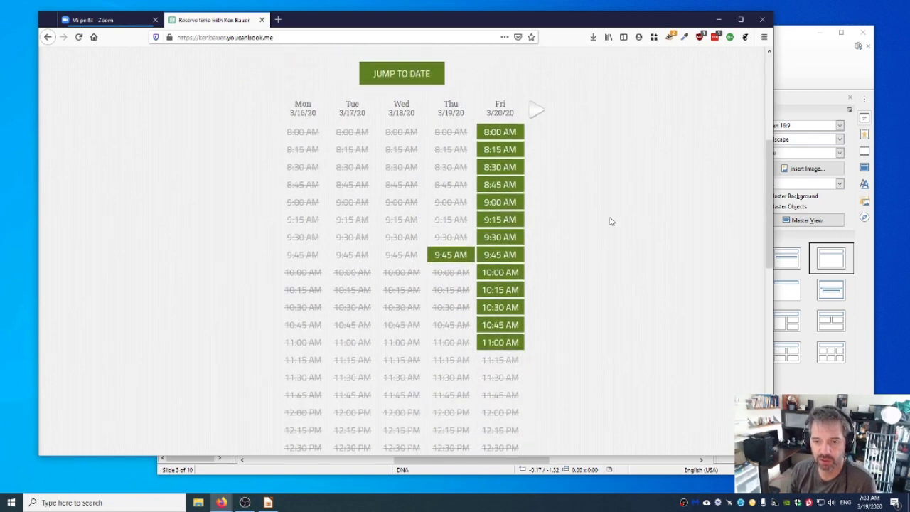
scroll(610, 221, "down", 12)
scroll(610, 221, "up", 15)
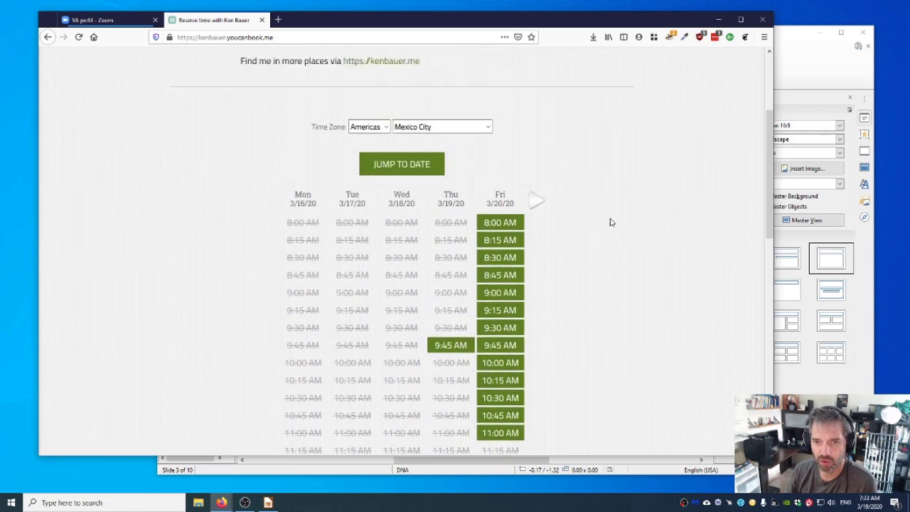
scroll(592, 200, "up", 3)
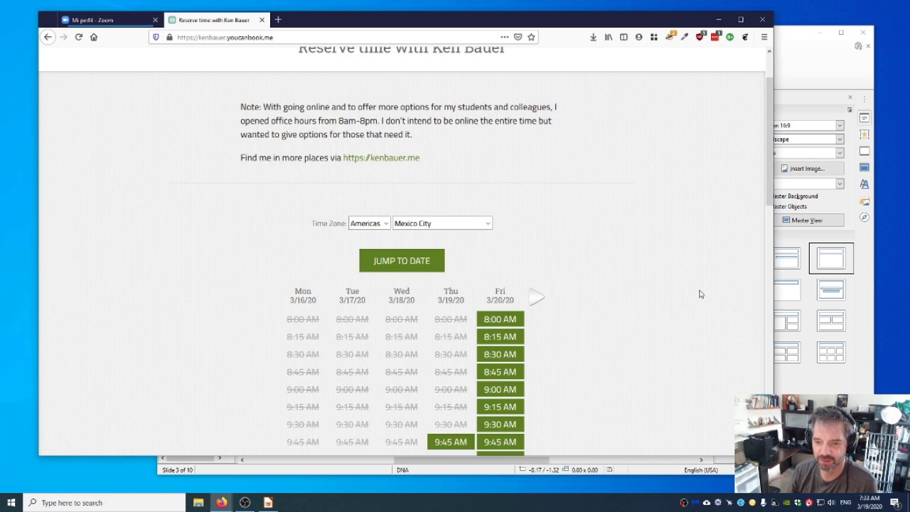
left_click(501, 320)
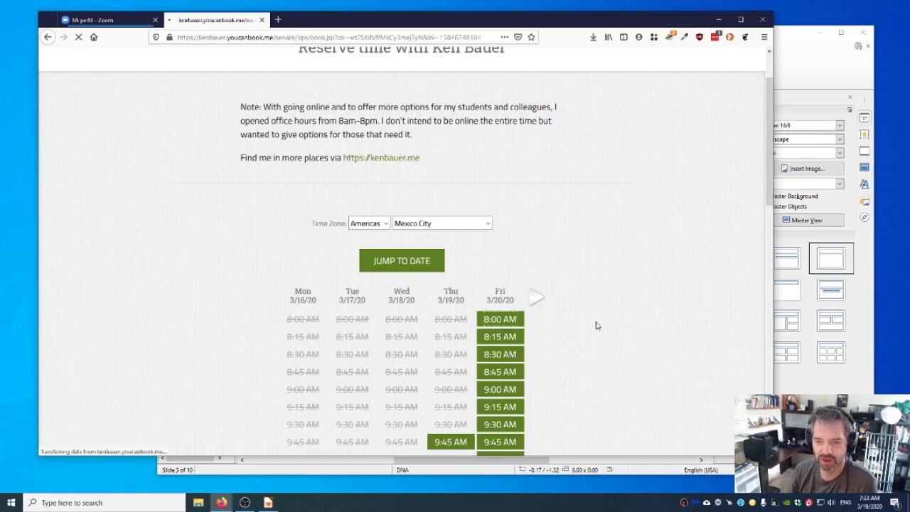
Step: Answer the booking form's course question with "No, which is fine and encouraged"
left_click(358, 197)
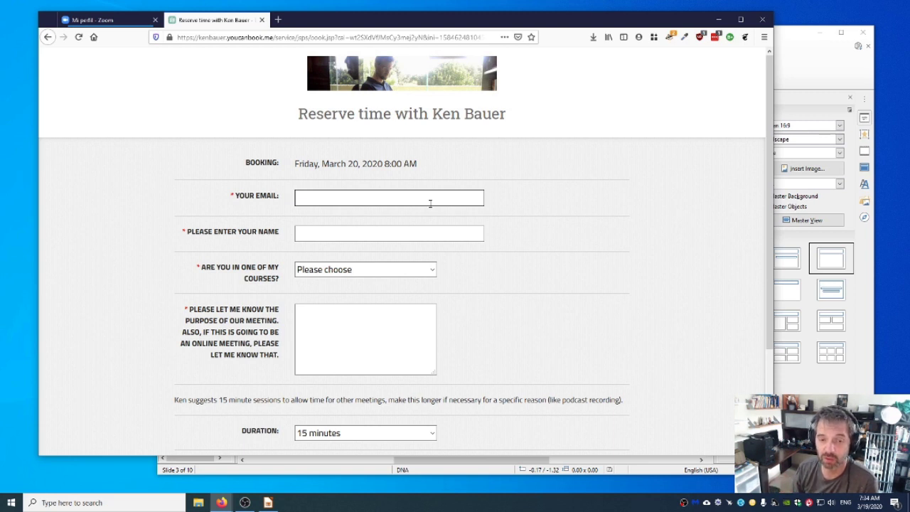
left_click(358, 240)
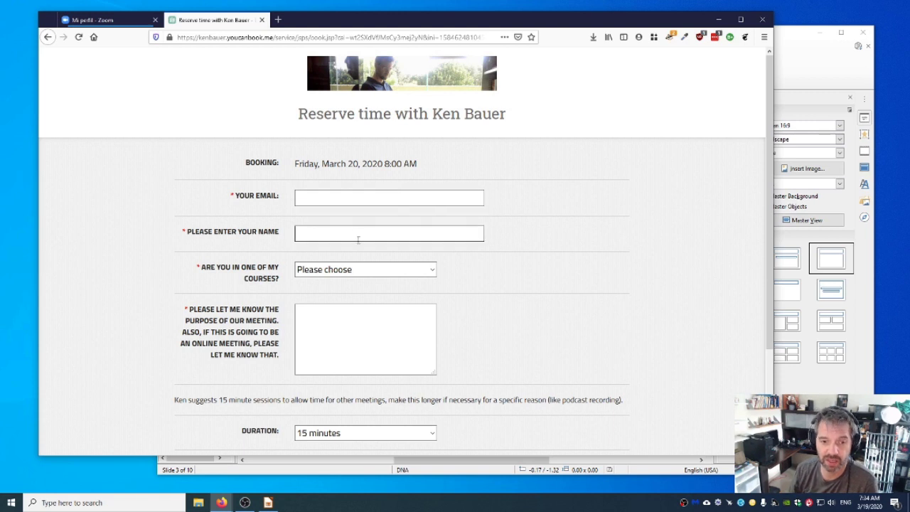
left_click(386, 269)
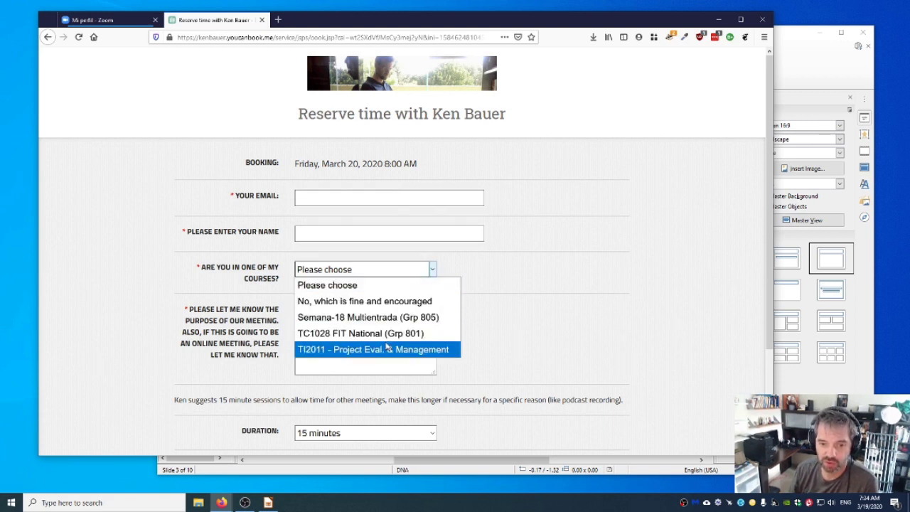
left_click(379, 305)
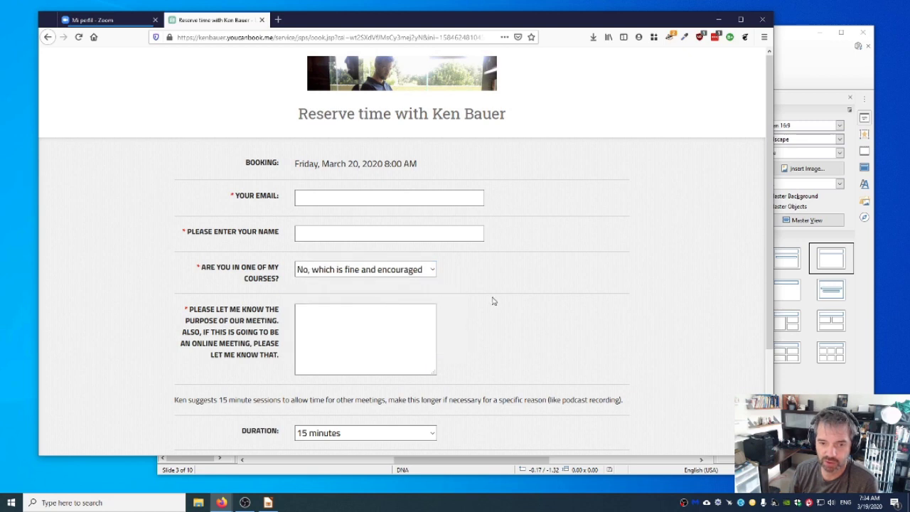
Step: View the duration options in the booking form without choosing a different one
scroll(492, 301, "down", 3)
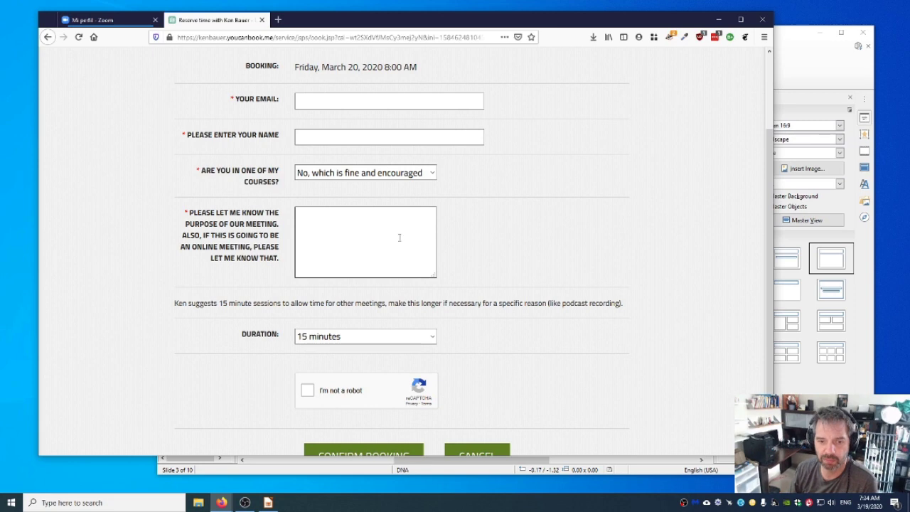
scroll(411, 278, "down", 1)
left_click(380, 305)
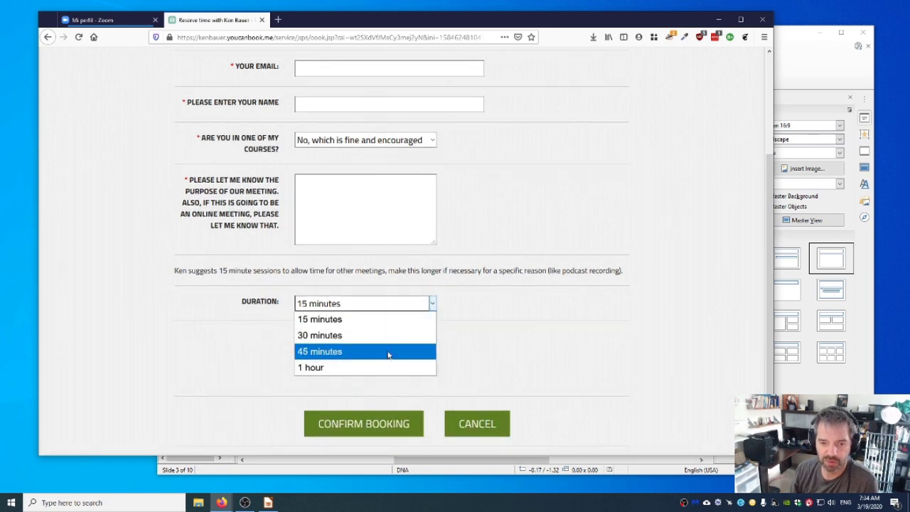
left_click(473, 306)
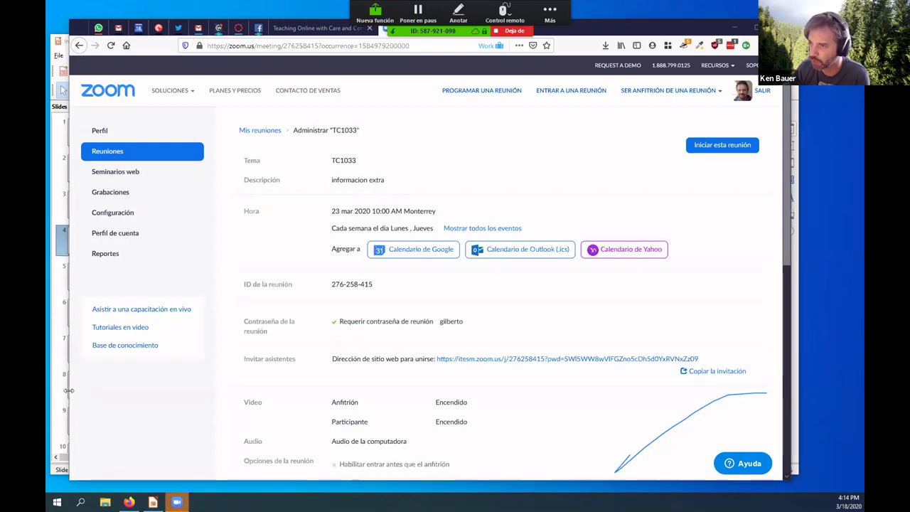
Step: Narrow the browser window, switch to the Impress presentation and show slide 5
left_click_drag(71, 394, 121, 391)
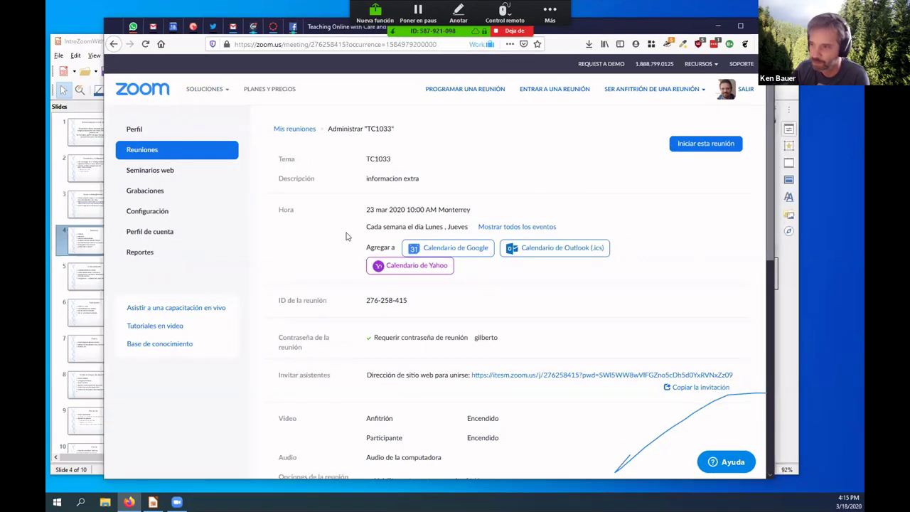
left_click(93, 41)
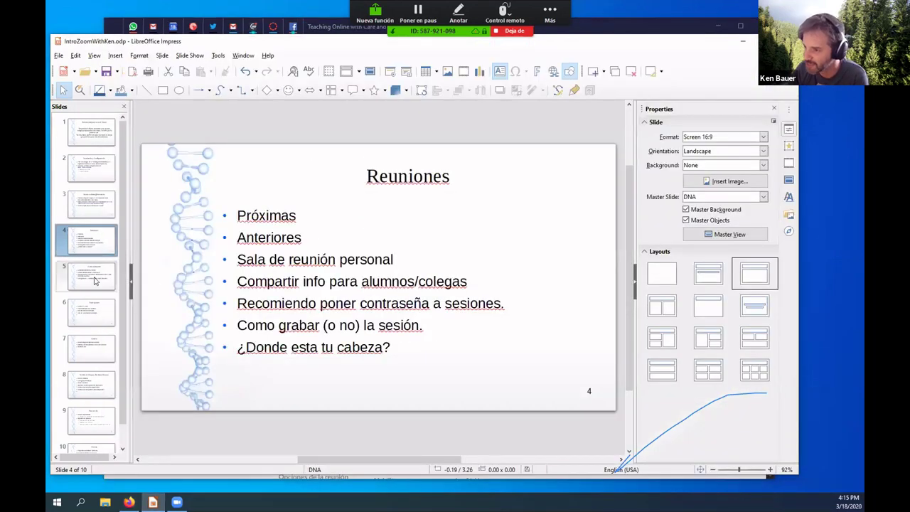
left_click(99, 281)
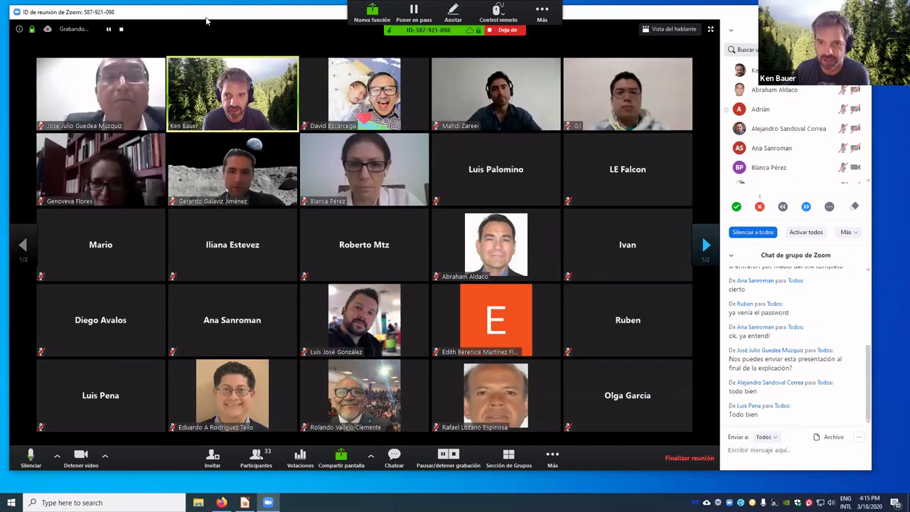
Step: Shift the Zoom meeting window slightly on the desktop
left_click_drag(219, 31, 231, 42)
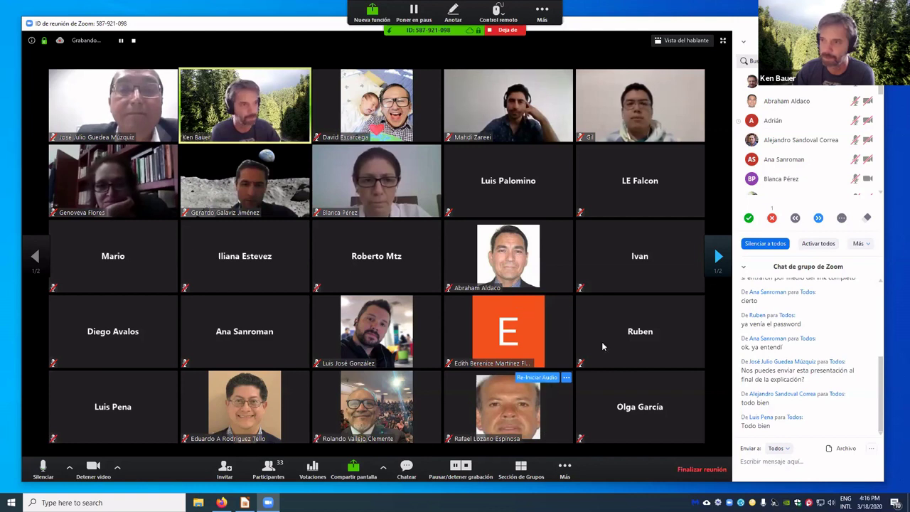
Step: Move the Zoom meeting window mostly off the side of the desktop, bring up the Impress presentation and shift its window slightly
mouse_move(542, 279)
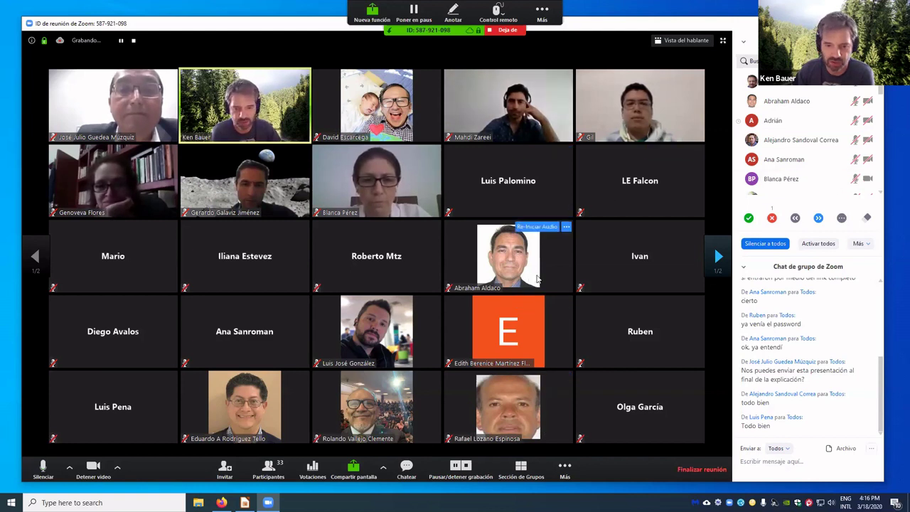
mouse_move(525, 313)
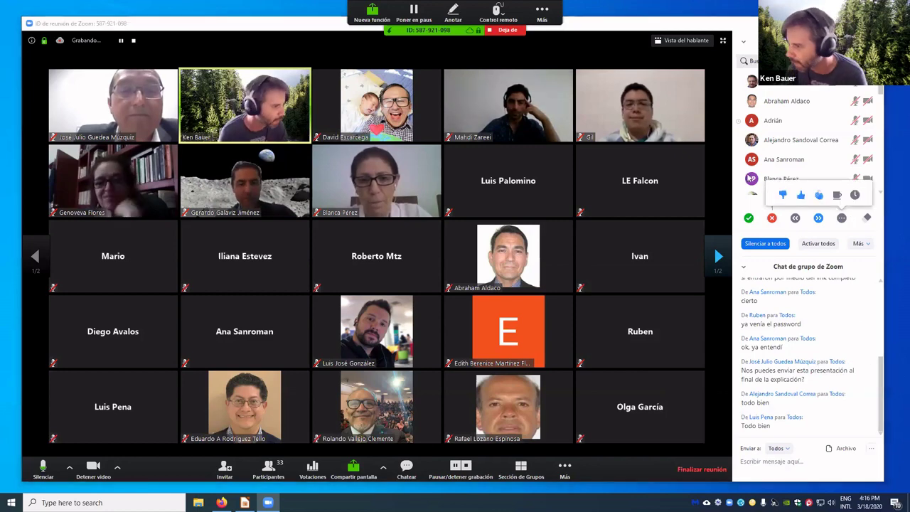
left_click_drag(596, 28, 909, 147)
key("alt+Tab")
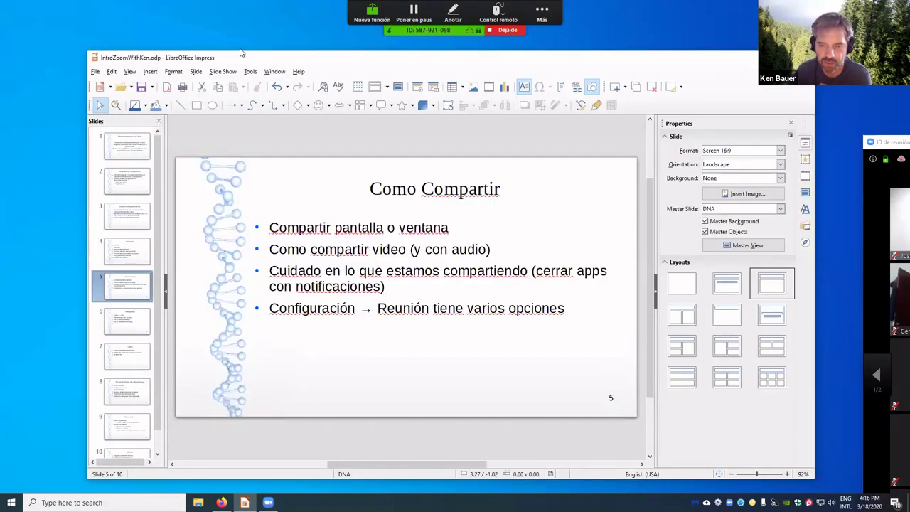
left_click_drag(240, 53, 231, 47)
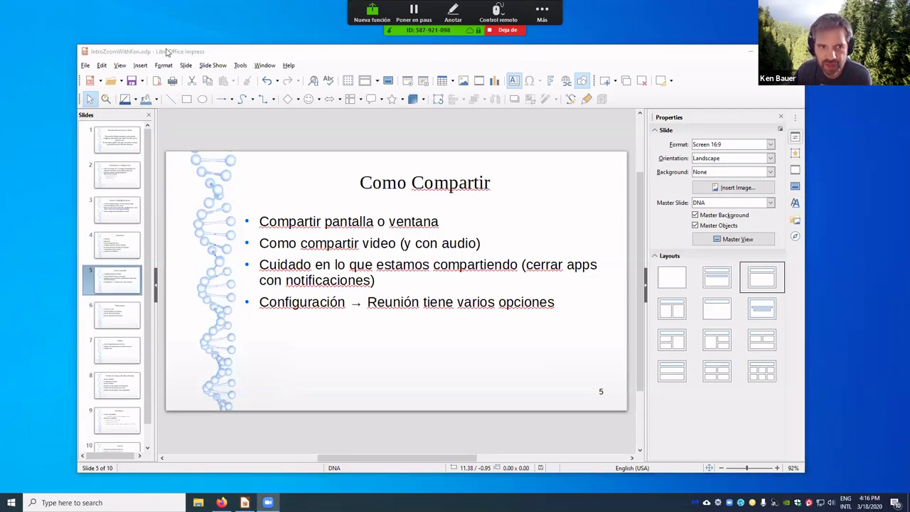
Step: Bring the Zoom meeting window back over the presentation and move it toward the desktop's upper-left corner
left_click(168, 53)
key("alt+Tab")
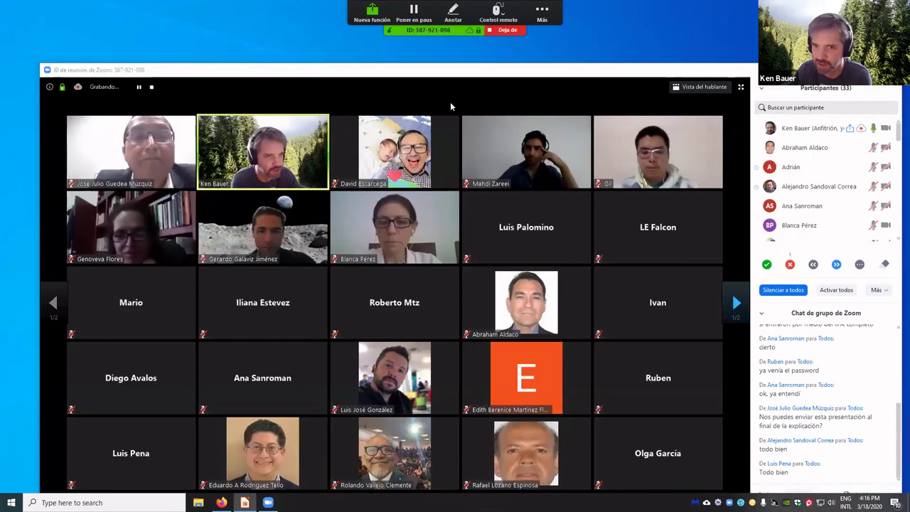
left_click_drag(419, 76, 402, 27)
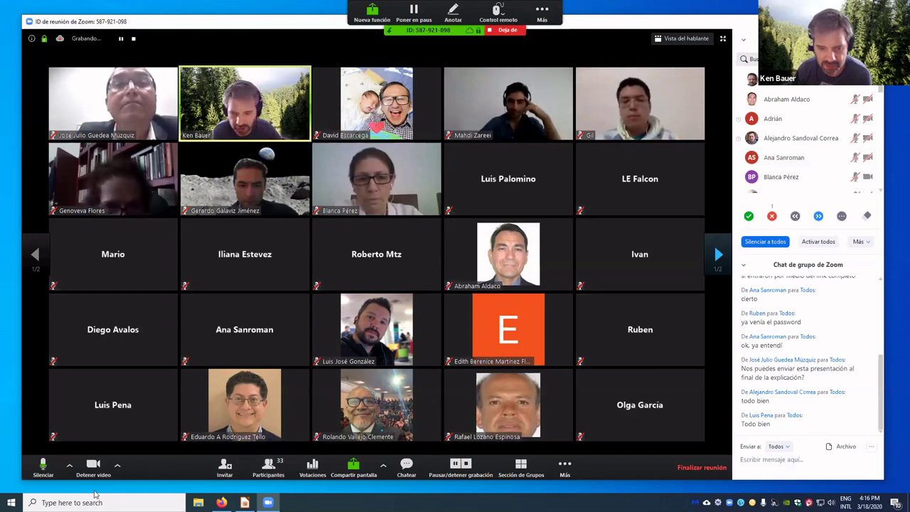
Step: View the meeting's microphone and speaker options without choosing a different device
left_click(69, 467)
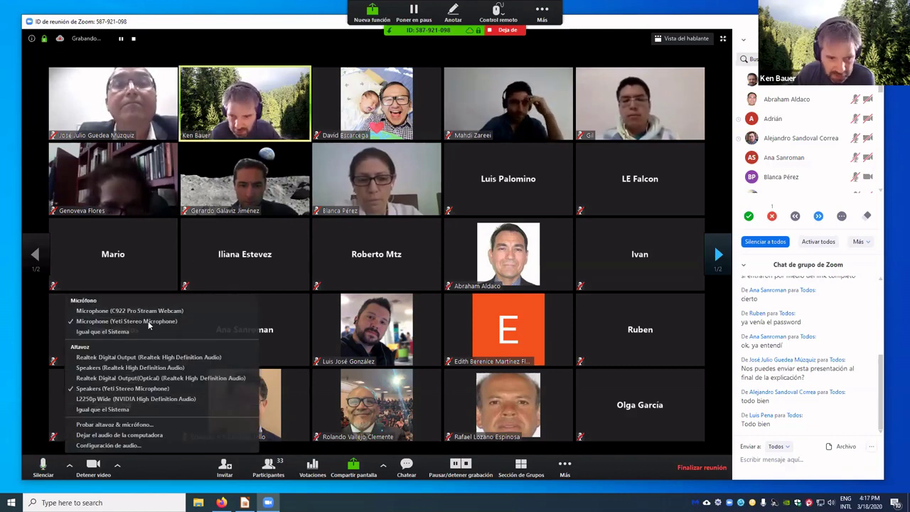
left_click(69, 466)
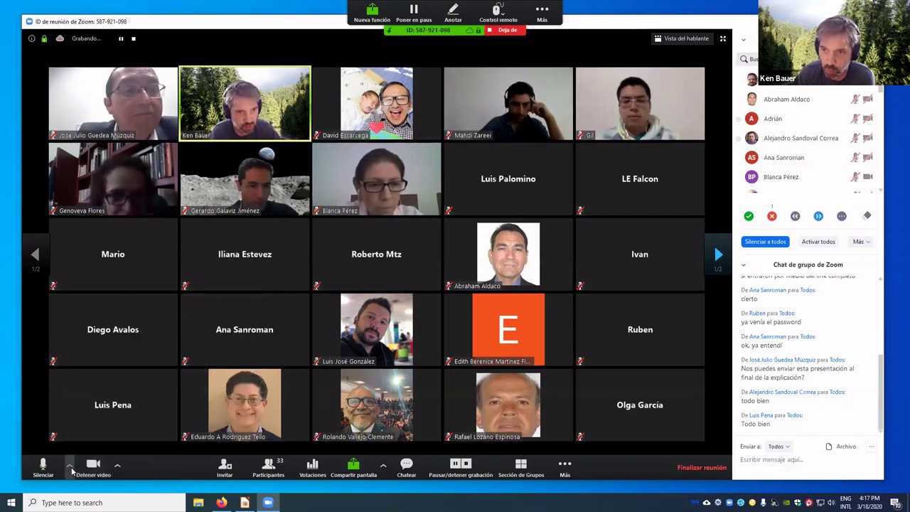
left_click(69, 466)
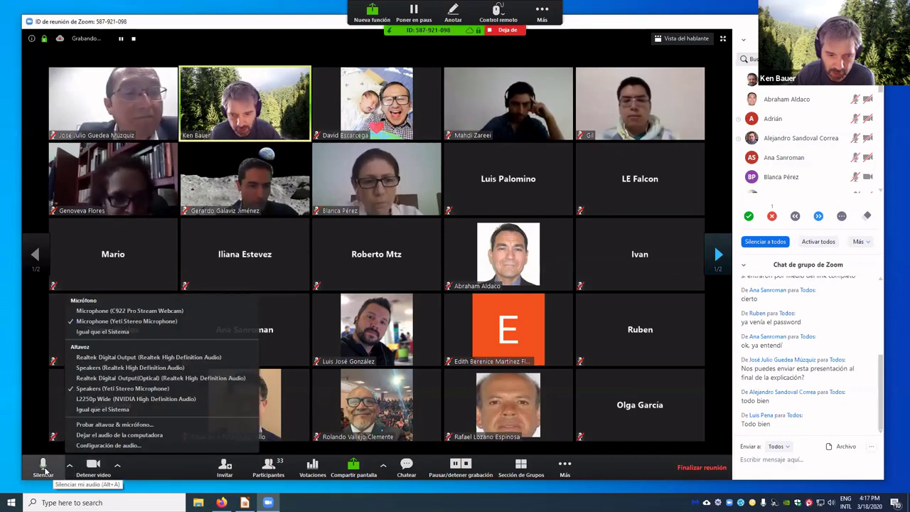
left_click(44, 470)
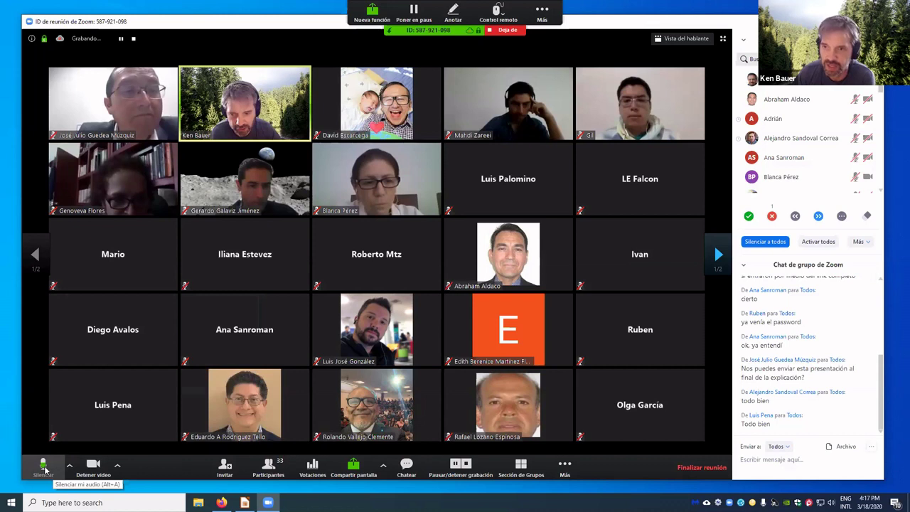
Step: Mute and unmute the host's microphone, and turn the camera video off and back on
left_click(44, 469)
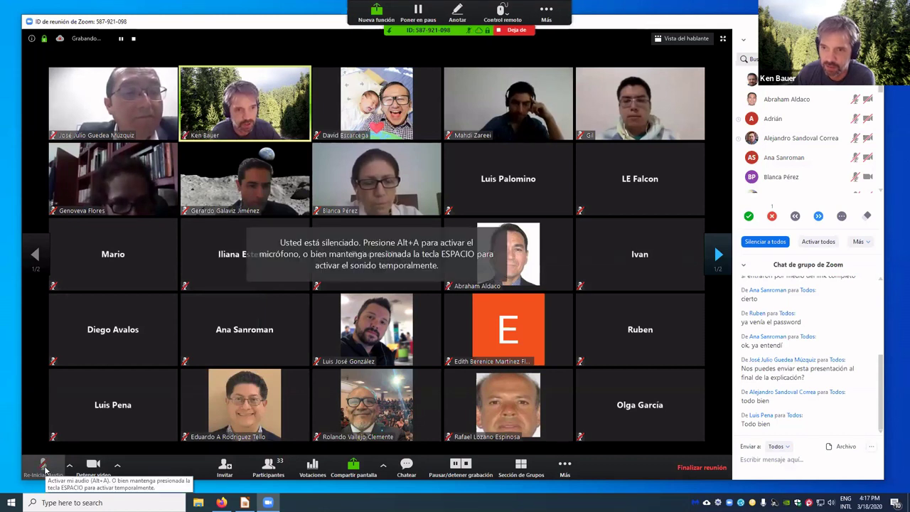
left_click(44, 468)
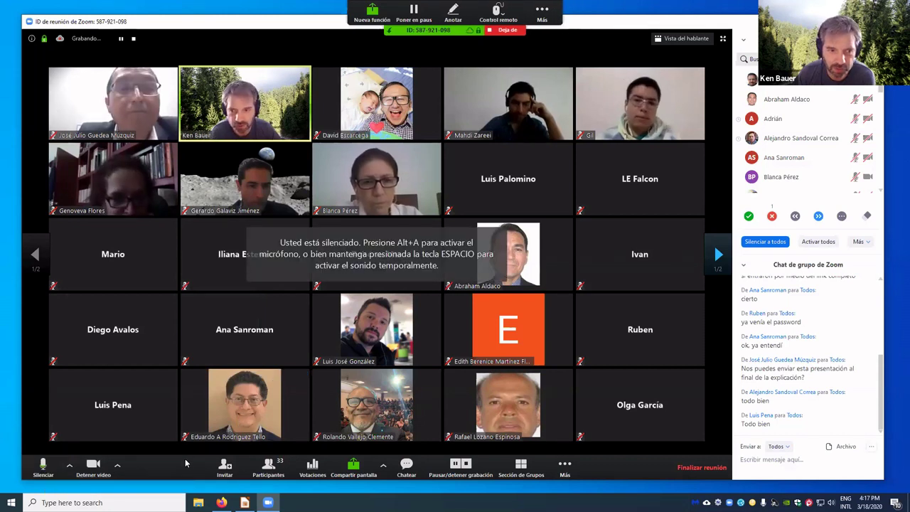
left_click(104, 472)
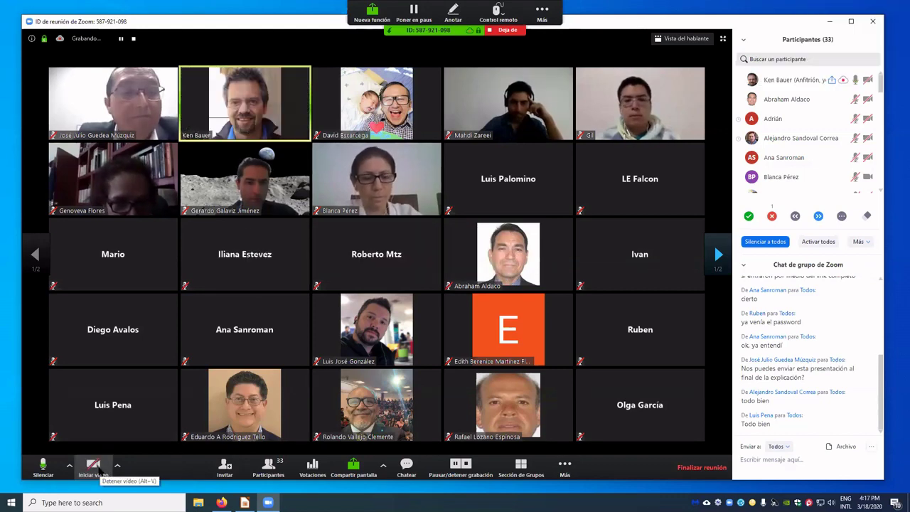
Step: Change the virtual background to the Golden Gate bridge image and close the settings
left_click(119, 467)
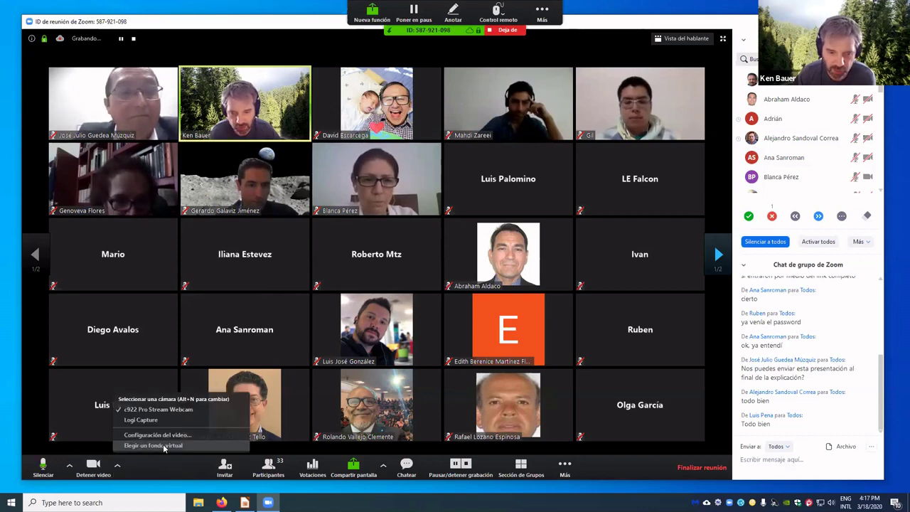
left_click(153, 445)
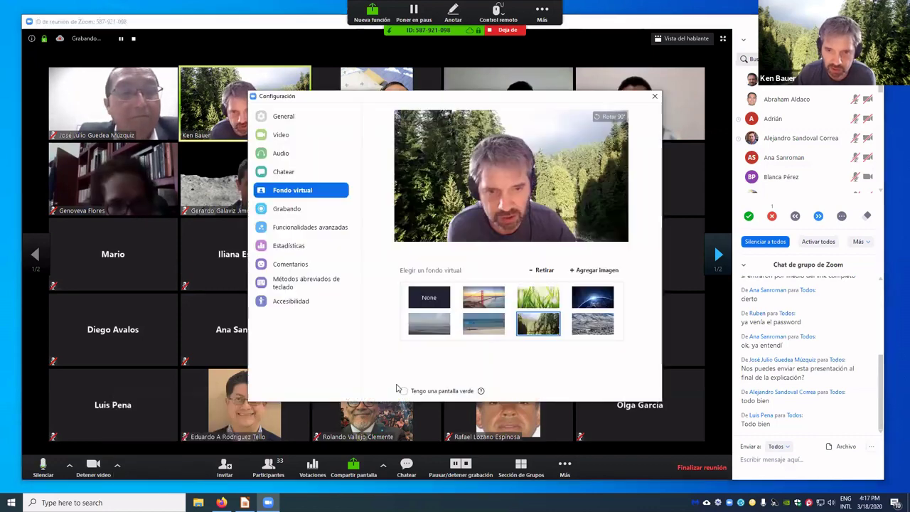
left_click(483, 297)
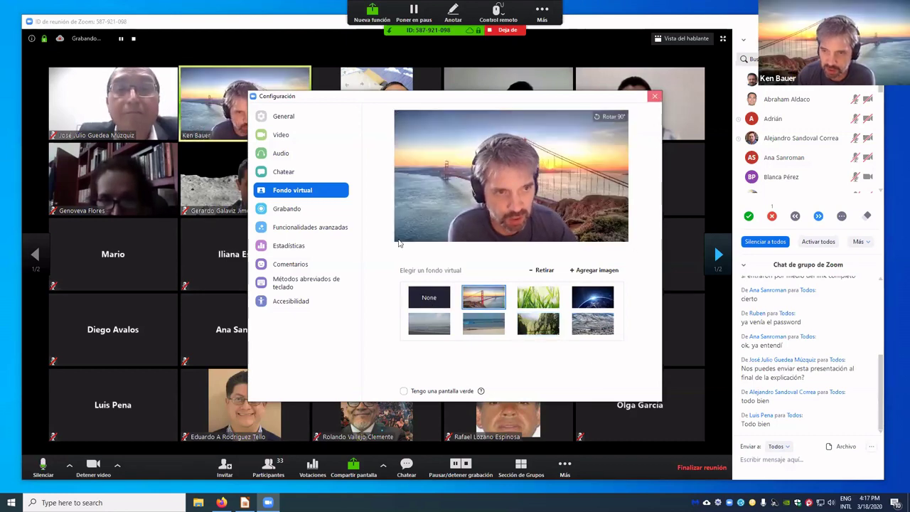
left_click(657, 97)
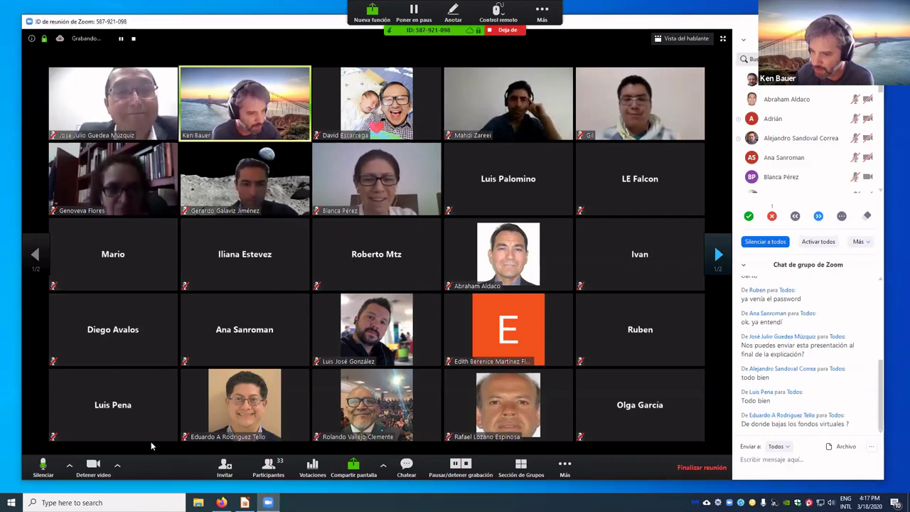
Step: Open the meeting's invitation dialog, copy the meeting URL and close the dialog
mouse_move(145, 434)
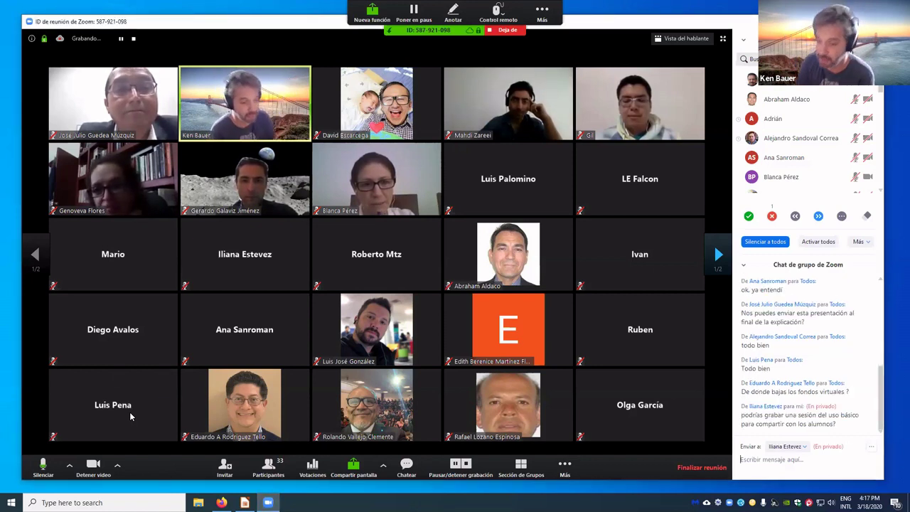
mouse_move(130, 411)
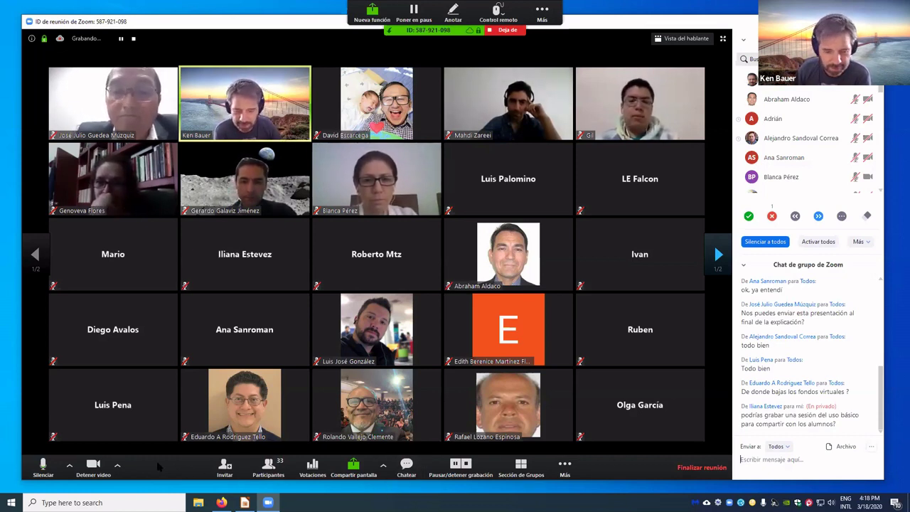
left_click(224, 470)
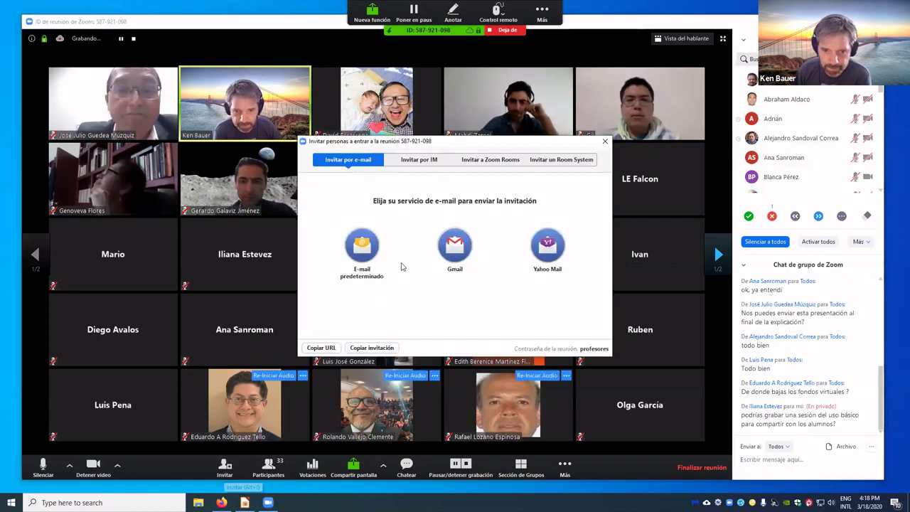
left_click(323, 348)
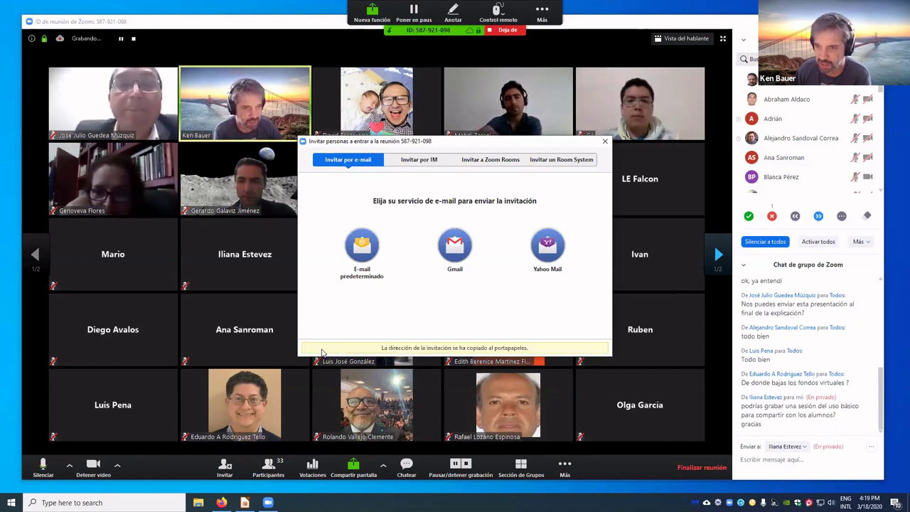
left_click(603, 143)
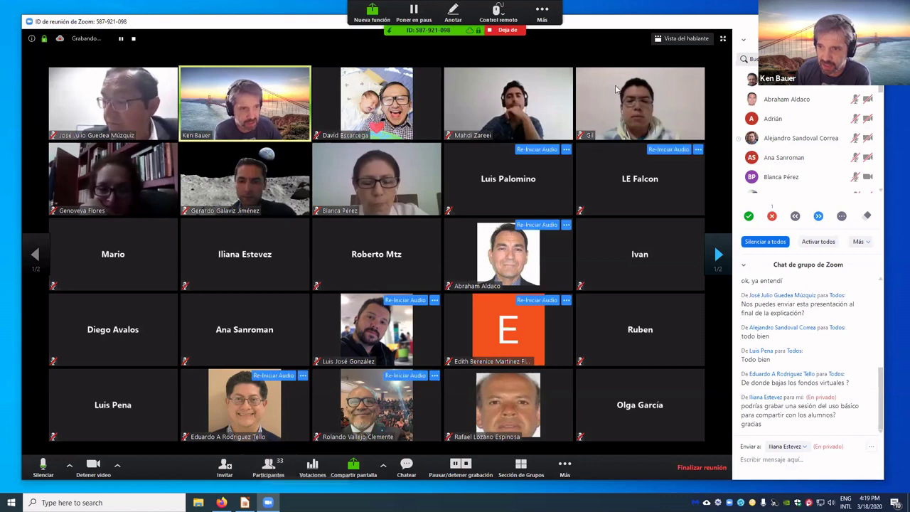
Step: Hide the chat and participants panels, reopen the participants list and view its additional nonverbal feedback reactions
left_click(407, 468)
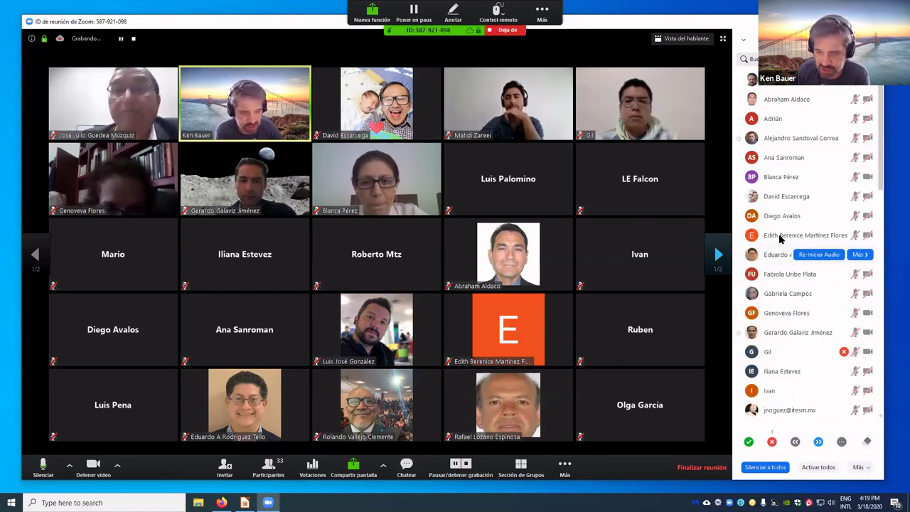
left_click(260, 473)
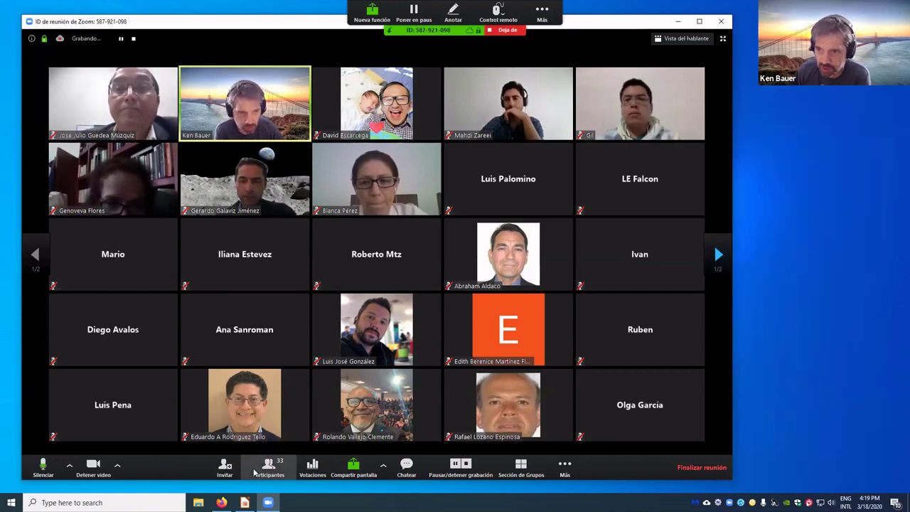
left_click(262, 474)
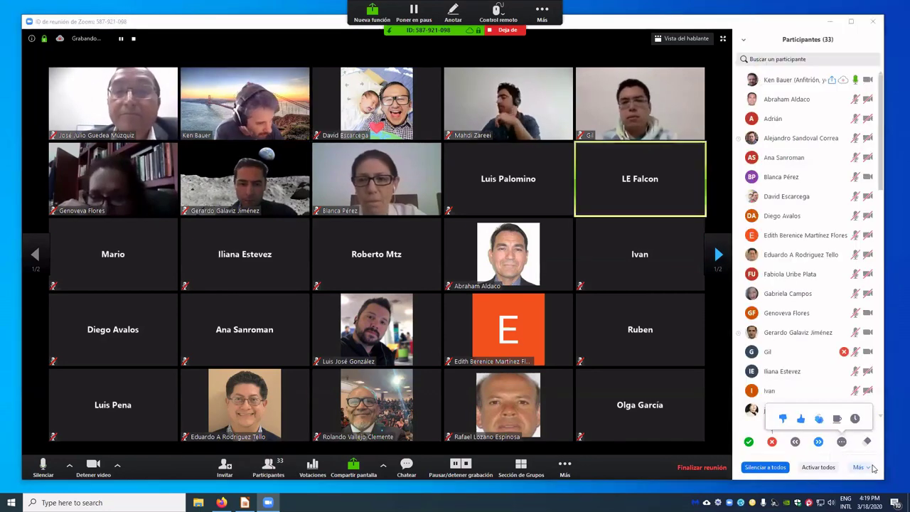
left_click(845, 472)
left_click(844, 472)
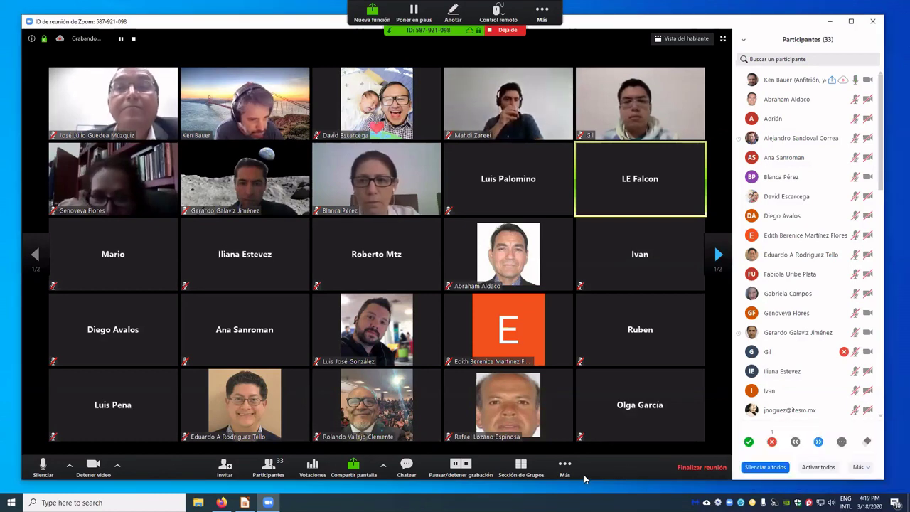
Step: Copy the full meeting invitation and the meeting URL again, and close the invitation dialog
left_click(225, 470)
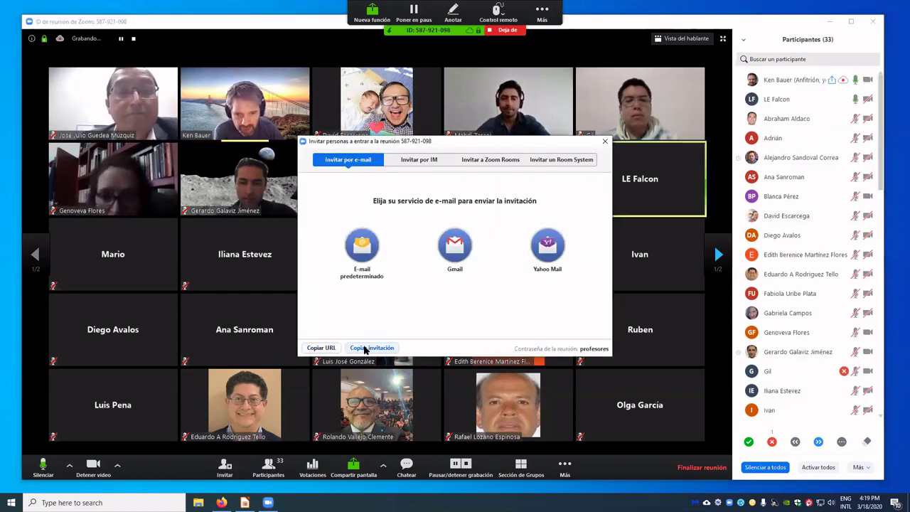
left_click(370, 348)
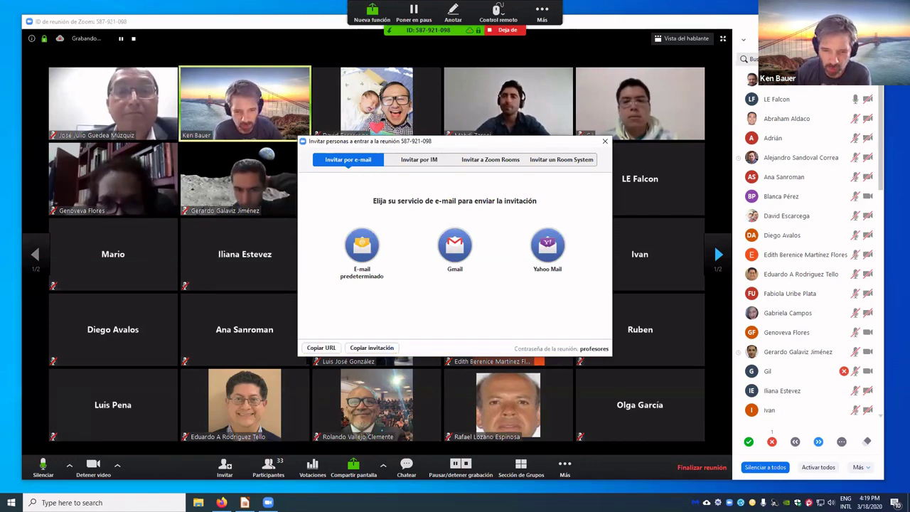
left_click(323, 347)
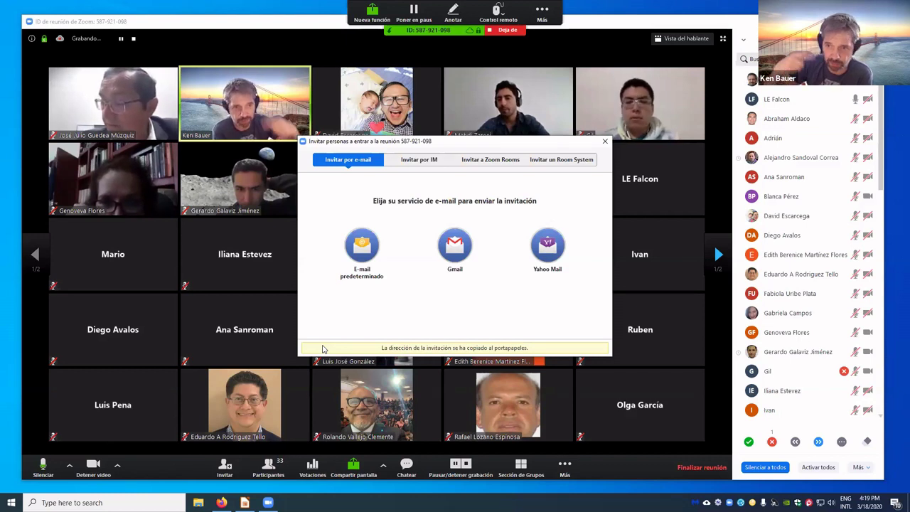
left_click(605, 143)
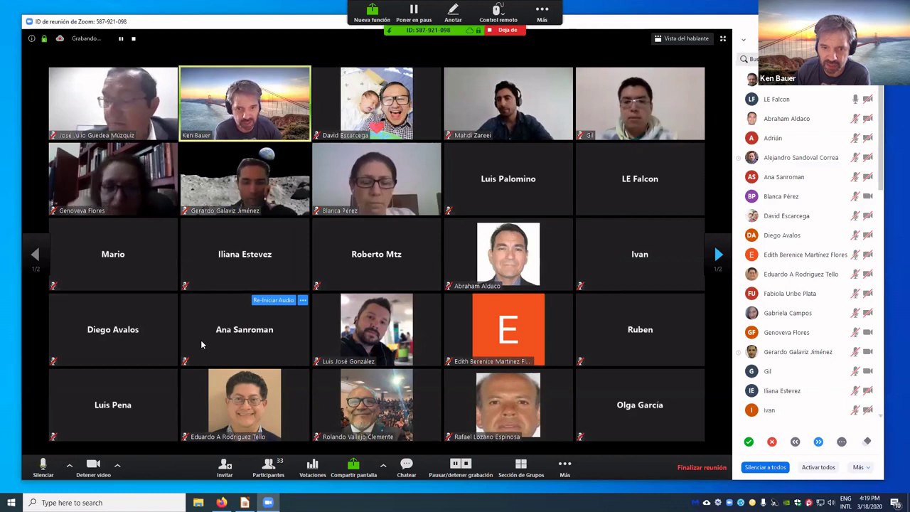
Step: Reopen the group chat beneath the participants list and view the camera and virtual background options without changing them
mouse_move(764, 325)
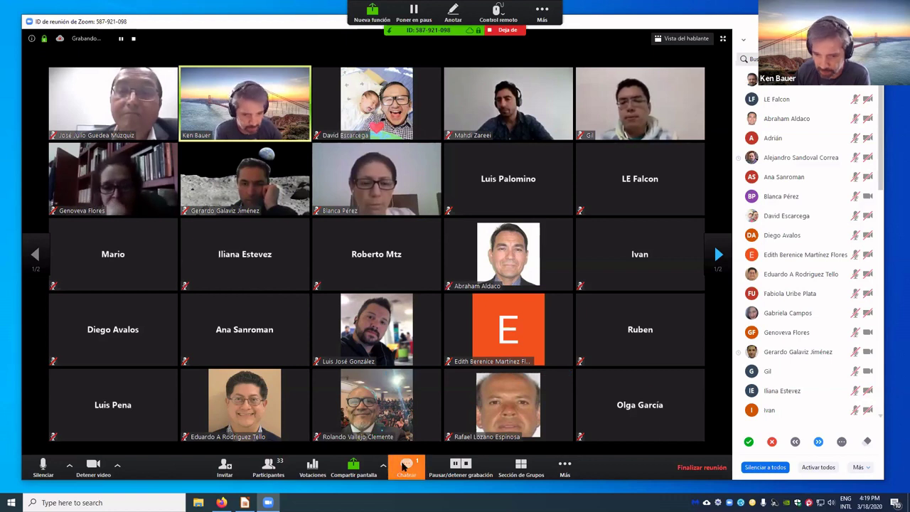
left_click(421, 475)
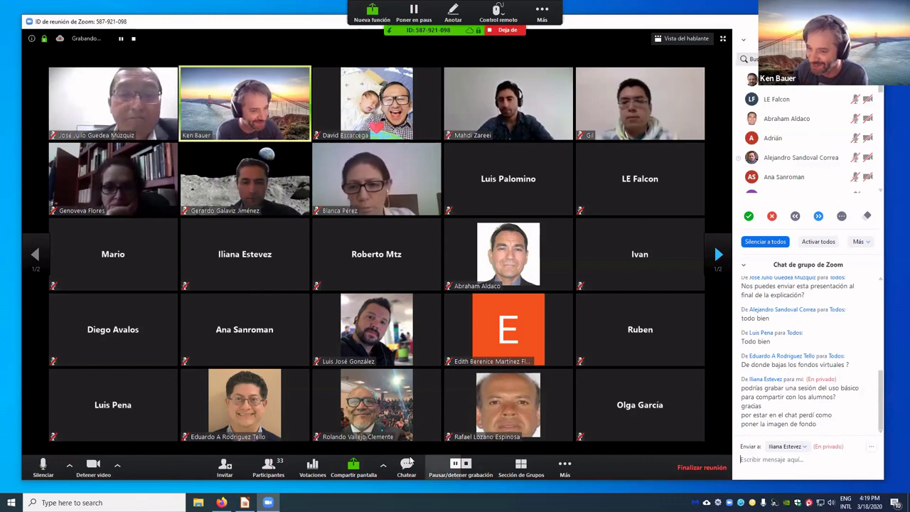
left_click(118, 469)
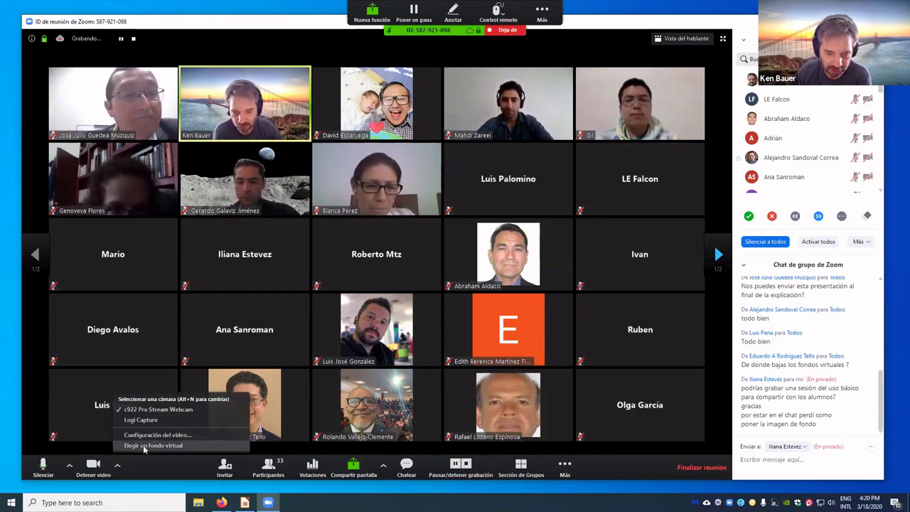
left_click(119, 469)
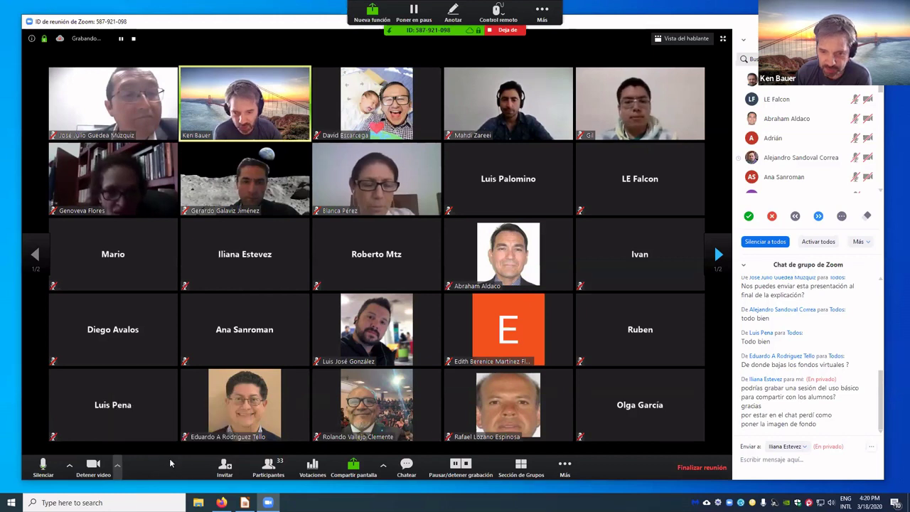
left_click(118, 466)
left_click(119, 467)
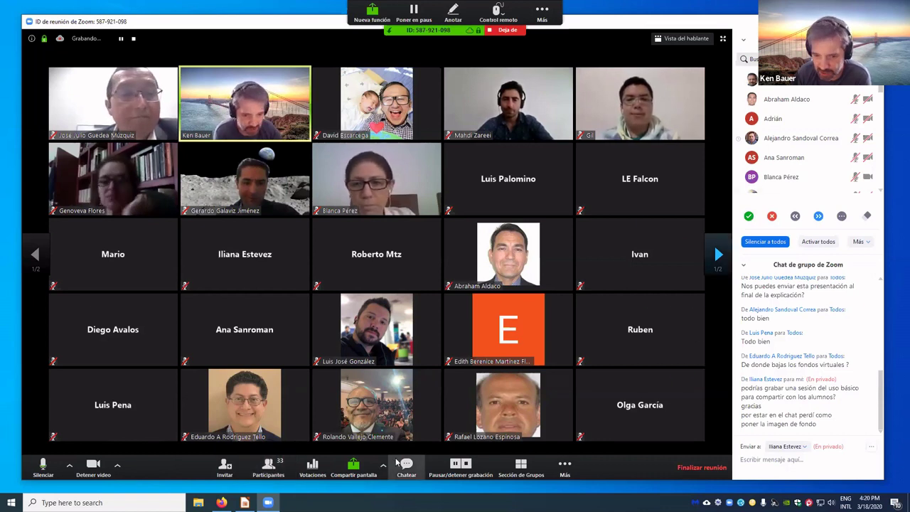
Step: Hide the group chat and look through the full participants list
left_click(406, 466)
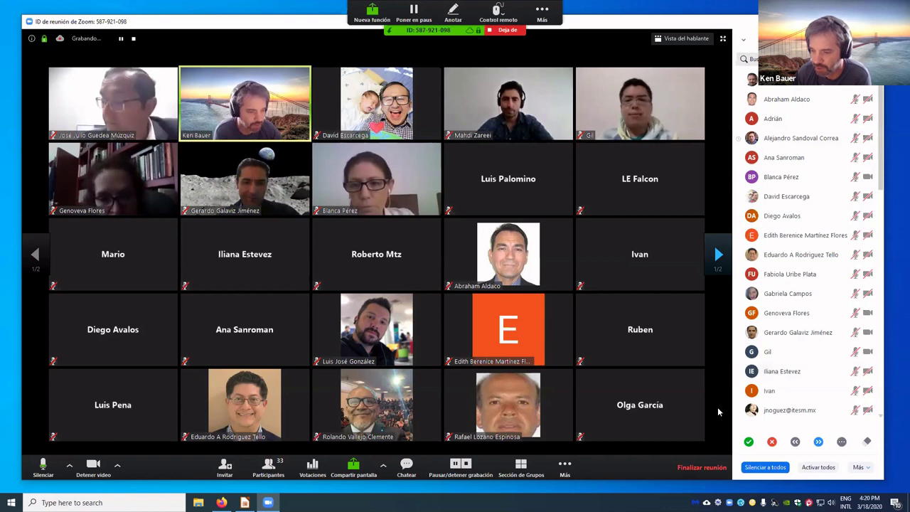
mouse_move(761, 348)
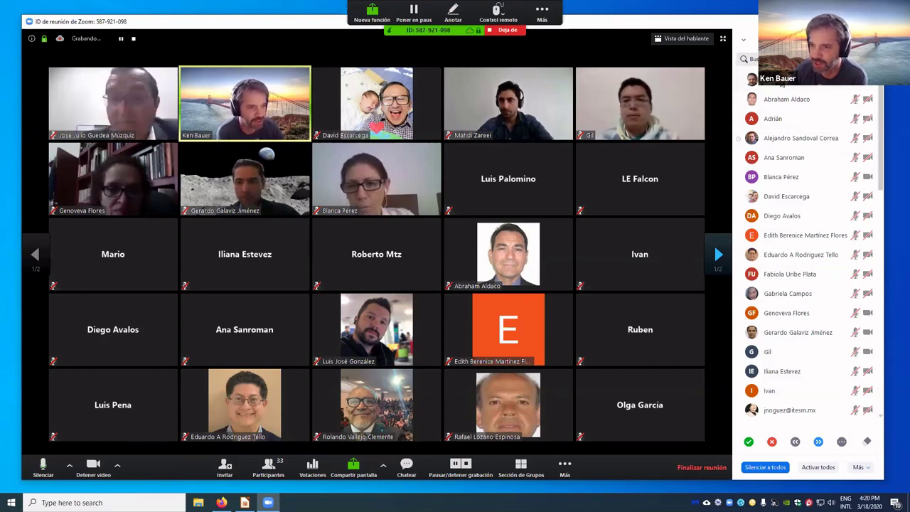
scroll(781, 336, "down", 5)
scroll(782, 337, "down", 1)
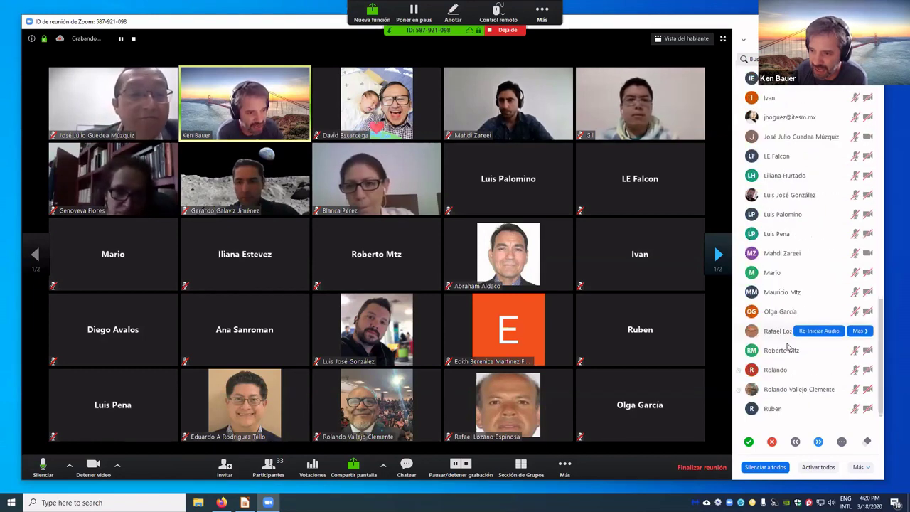
scroll(818, 250, "up", 5)
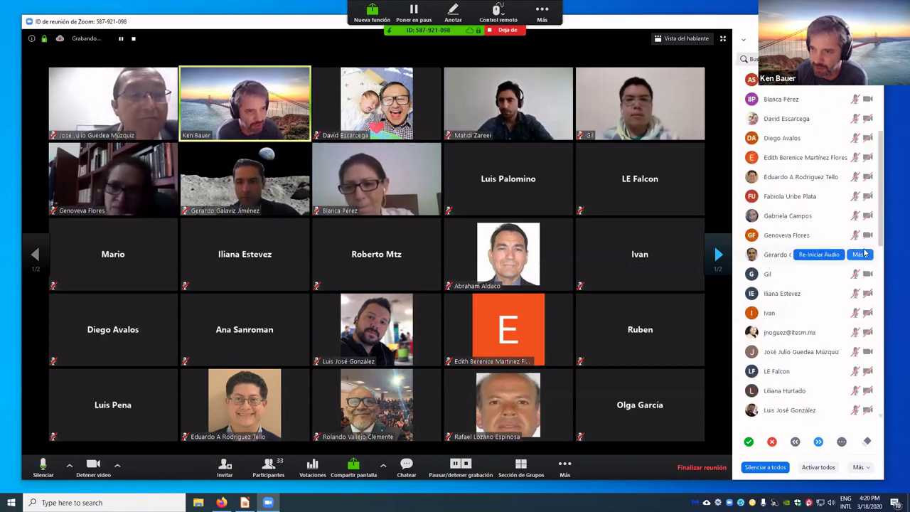
scroll(818, 253, "down", 6)
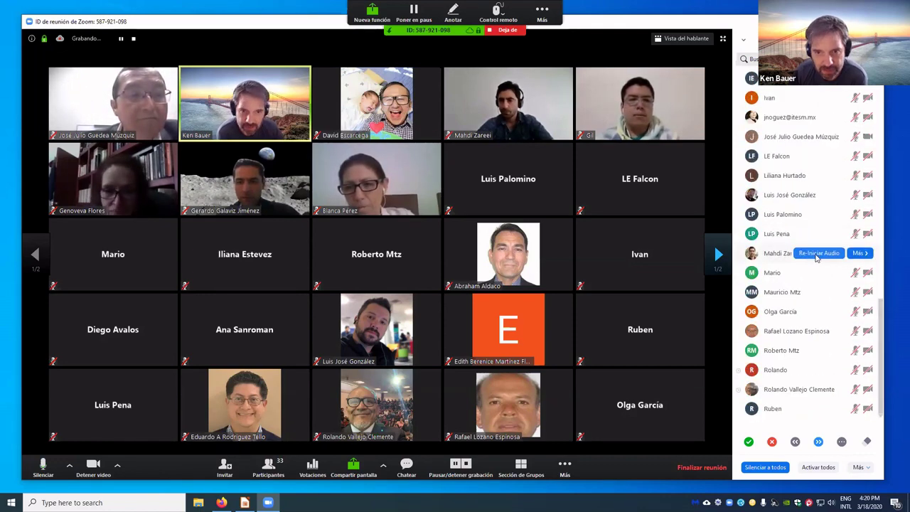
Step: View the host's additional participant-management options, such as muting on entry and locking the meeting, without changing any
left_click(863, 468)
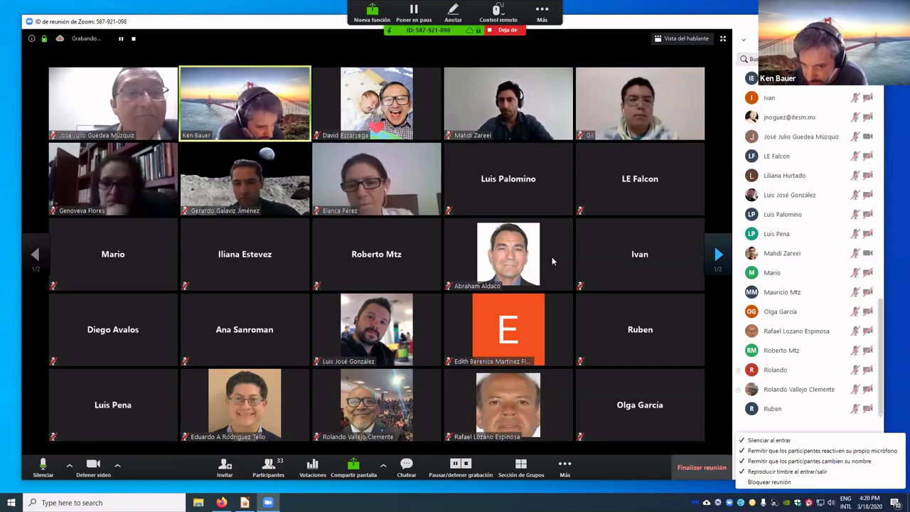
key("alt+q")
left_click(553, 282)
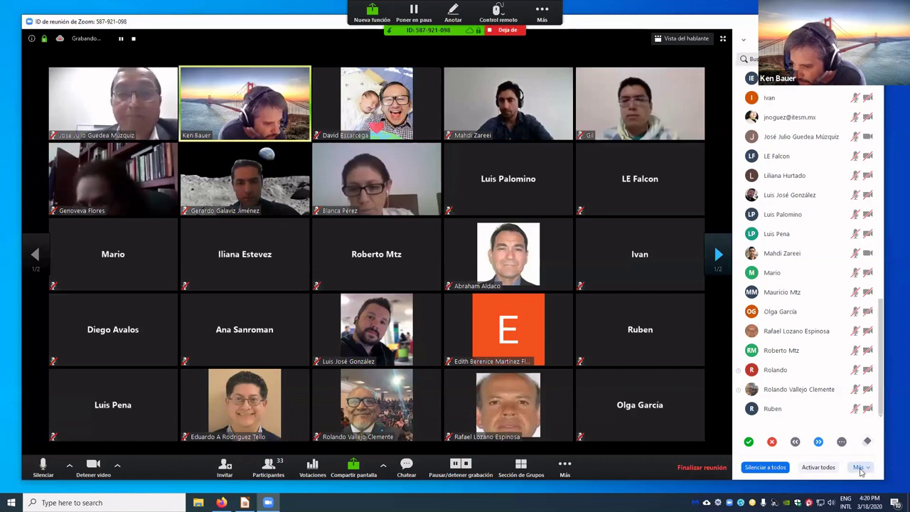
left_click(858, 467)
left_click(887, 425)
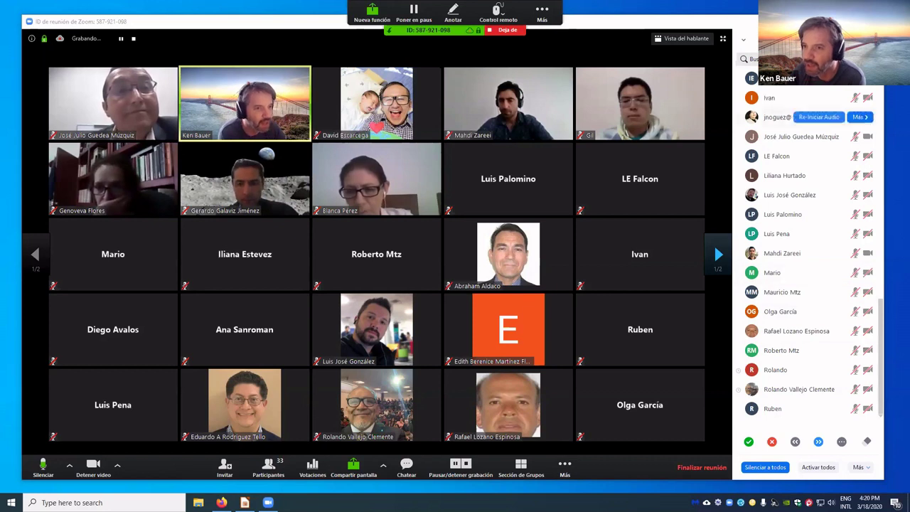
Step: Detach the participants list into its own window, place it beside the meeting window and enlarge it to nearly full screen height
left_click(750, 59)
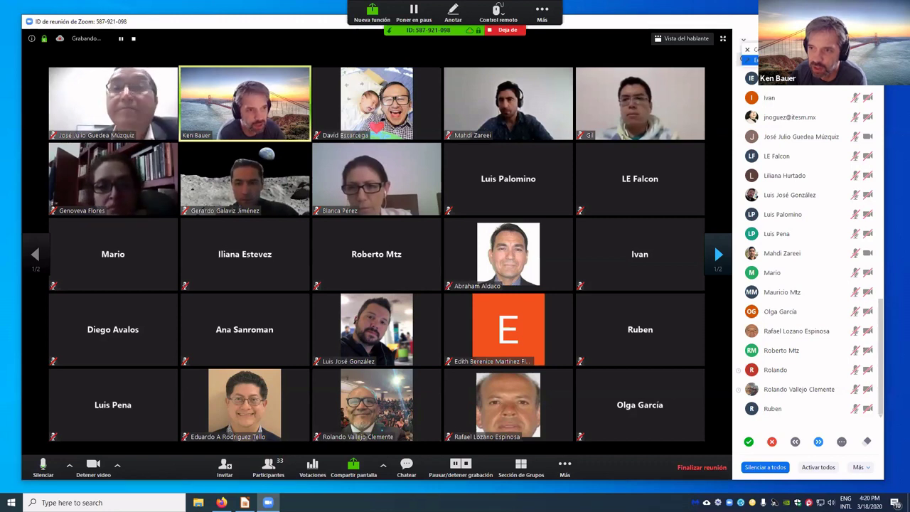
left_click(745, 43)
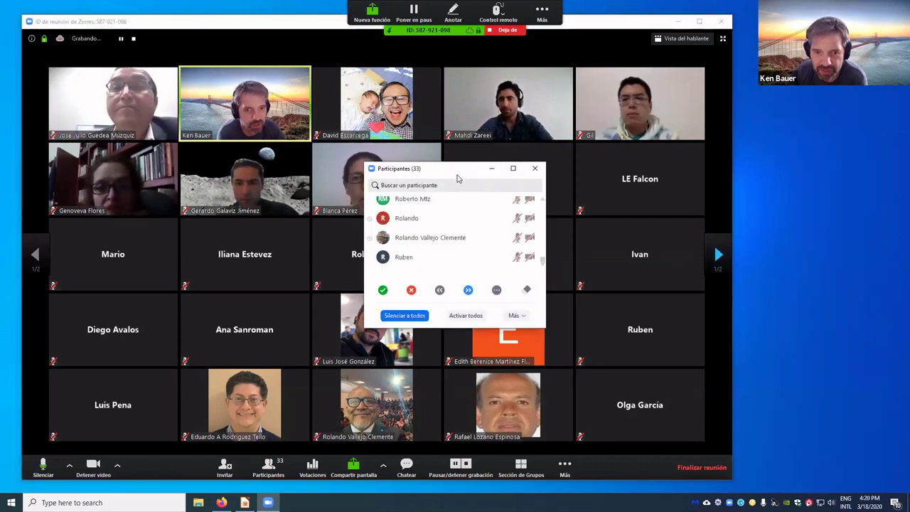
left_click_drag(459, 179, 727, 84)
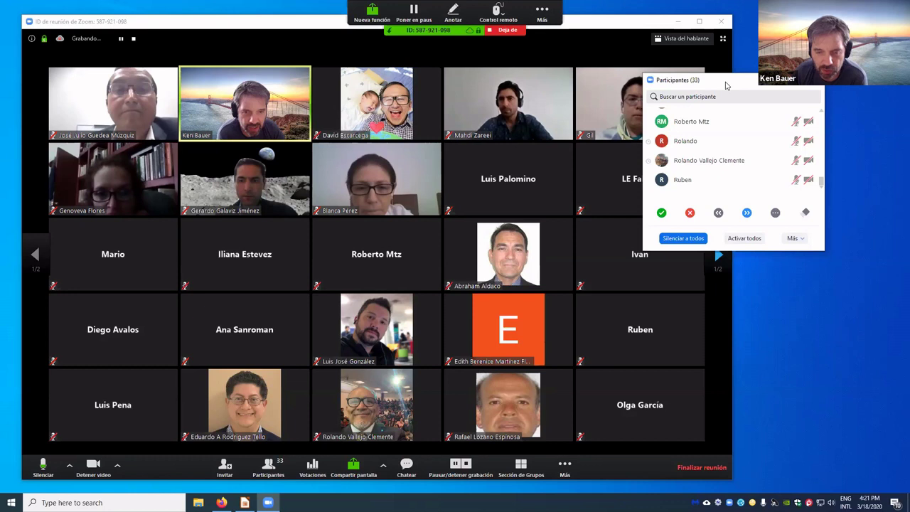
left_click_drag(727, 85, 779, 64)
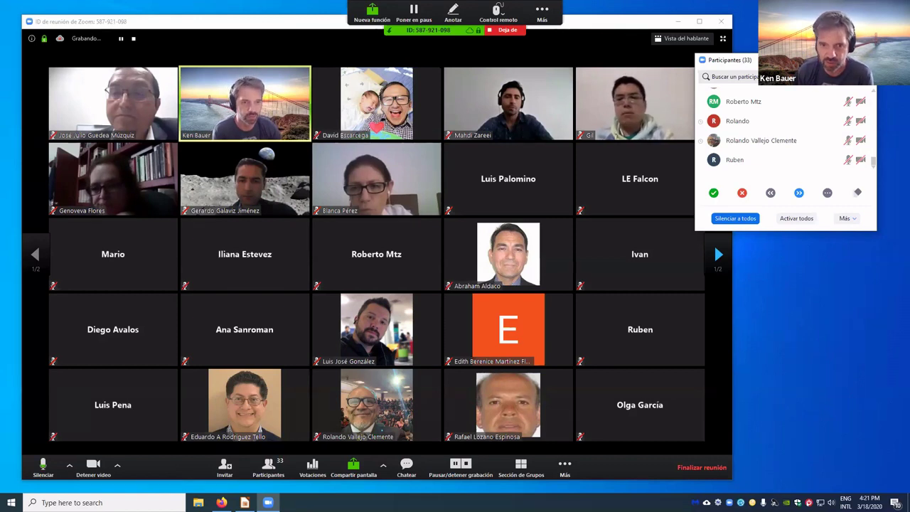
left_click_drag(740, 60, 750, 48)
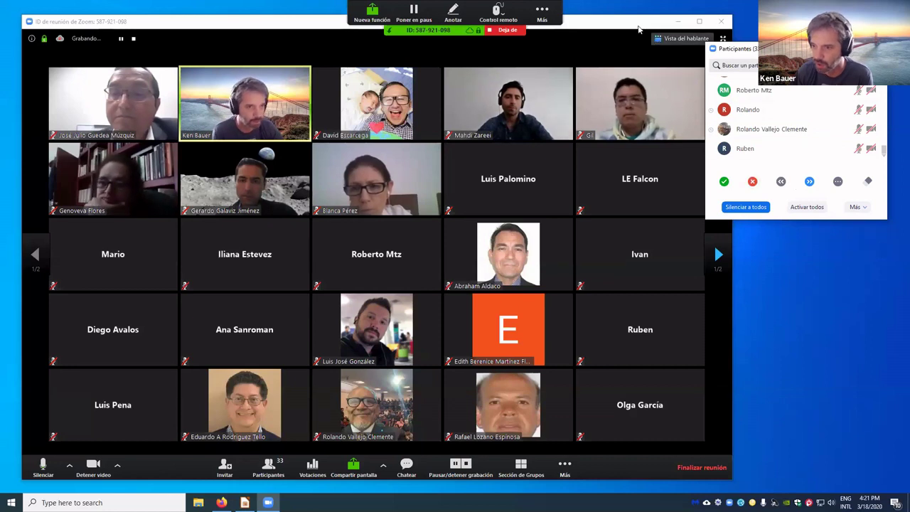
left_click_drag(641, 28, 623, 30)
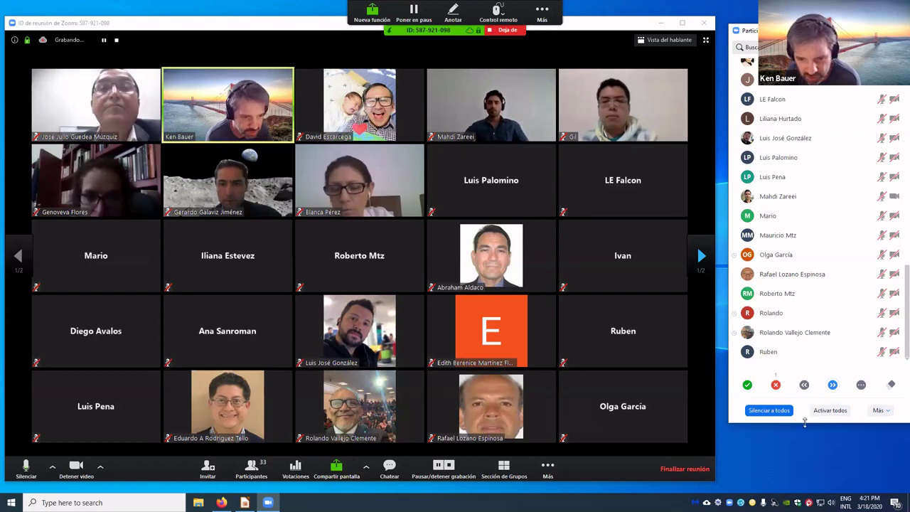
left_click_drag(804, 422, 804, 479)
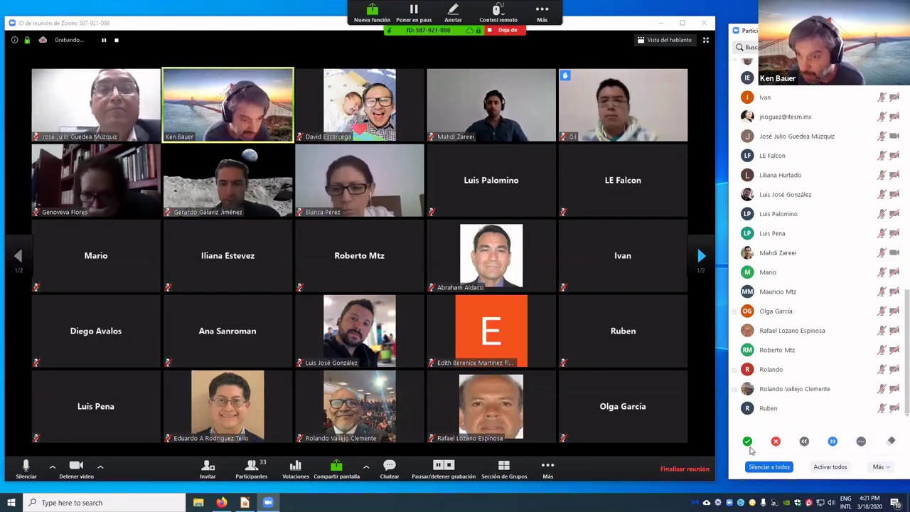
Step: Examine participants' nonverbal feedback, the additional participant-management options and the extra reaction choices
mouse_move(775, 352)
scroll(775, 351, "up", 5)
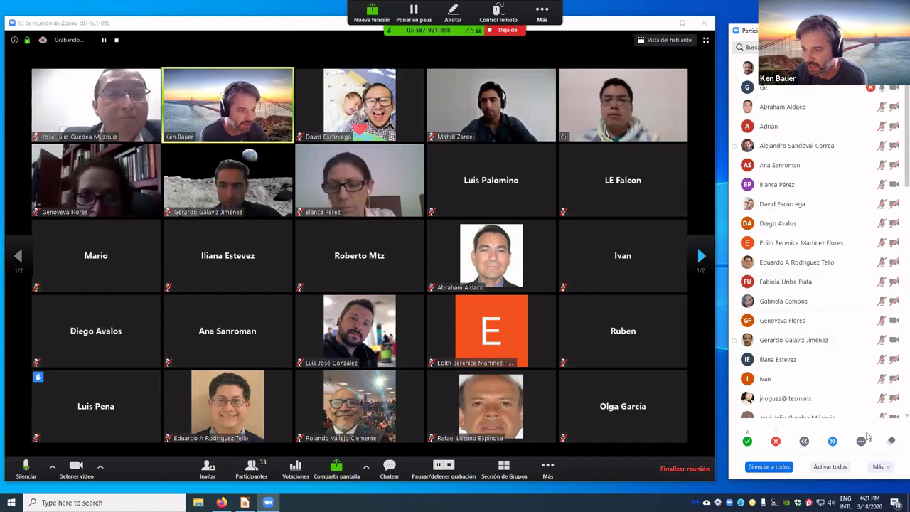
left_click(880, 467)
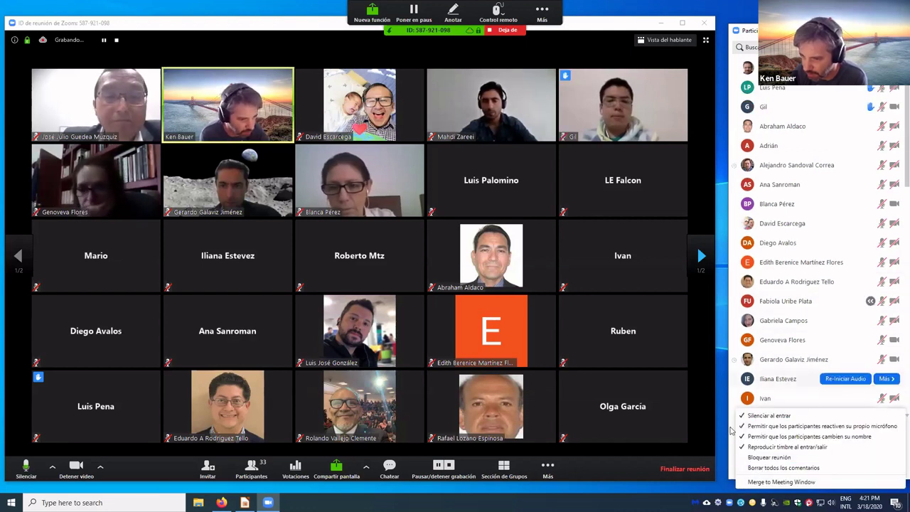
left_click(707, 461)
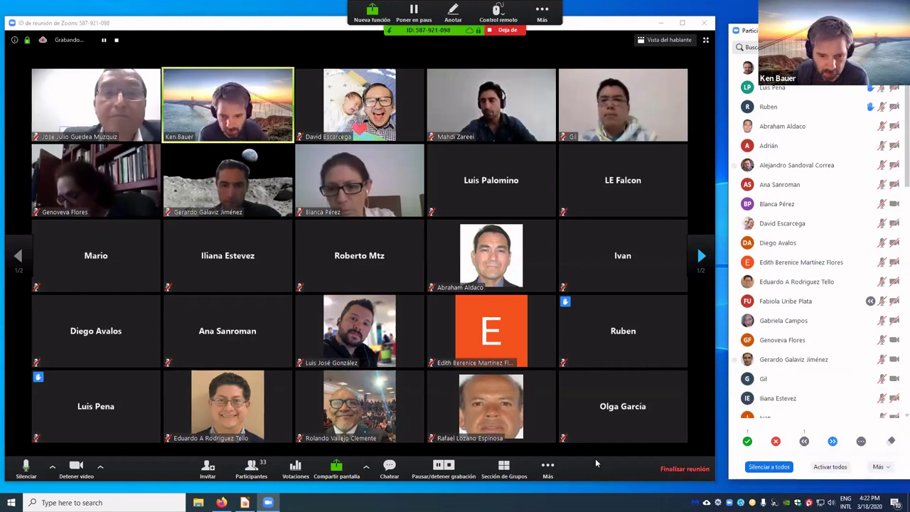
left_click(861, 441)
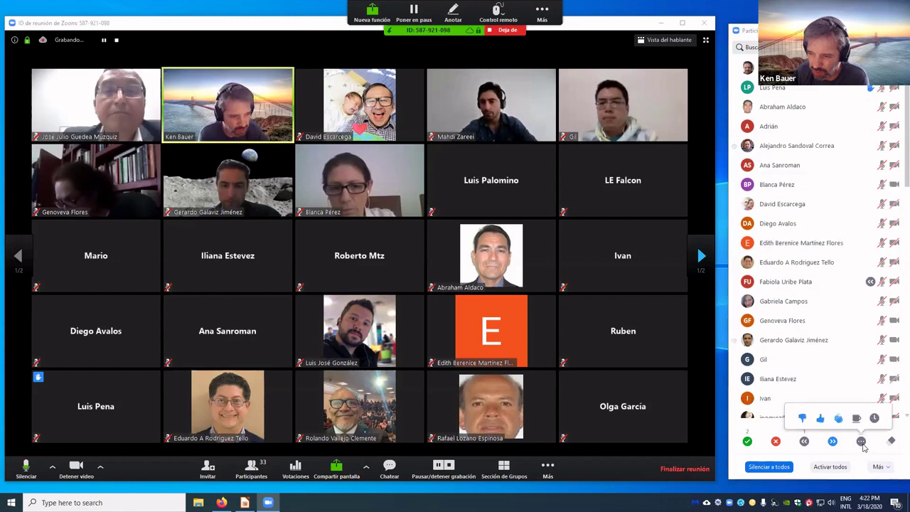
Step: Open the meeting's polls window to view where a question can be added, and close it
left_click(281, 480)
left_click(294, 472)
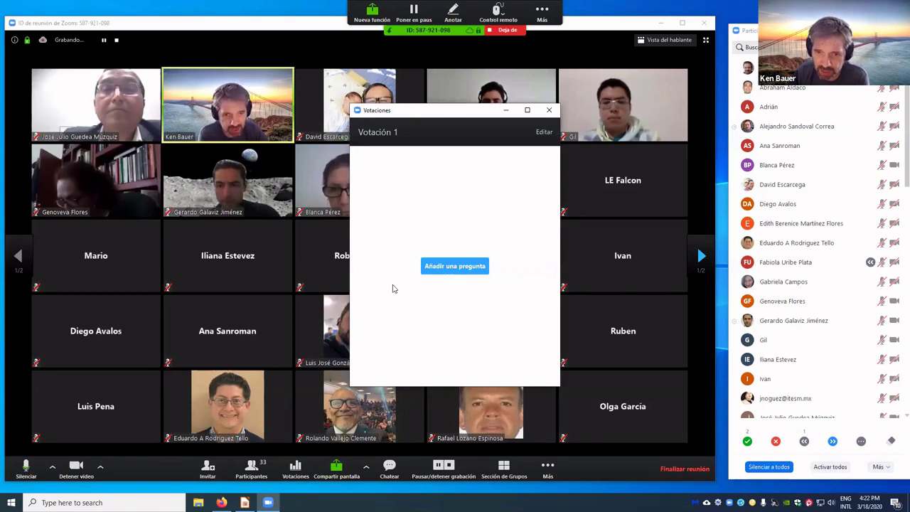
left_click(549, 110)
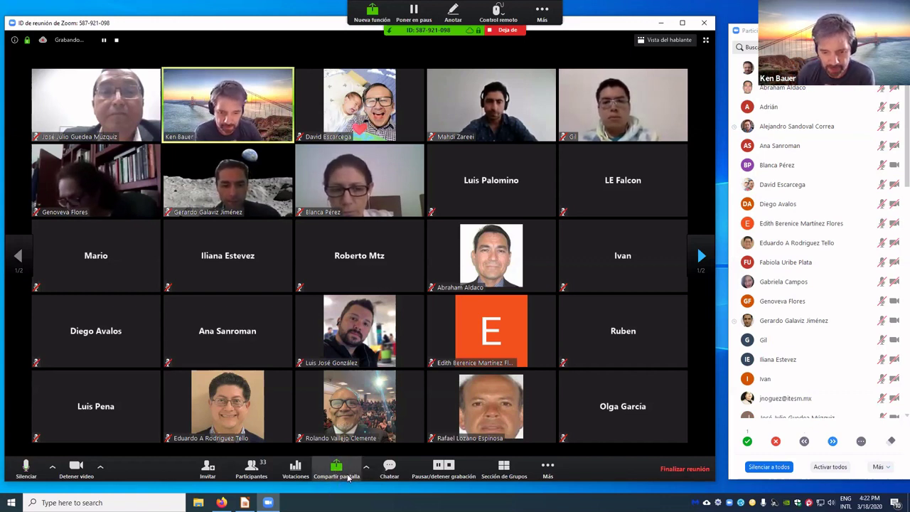
Step: View the screen-sharing options, keep sharing limited to one participant at a time, and choose the IntroZoomWithKen.odp window as share source
left_click(368, 475)
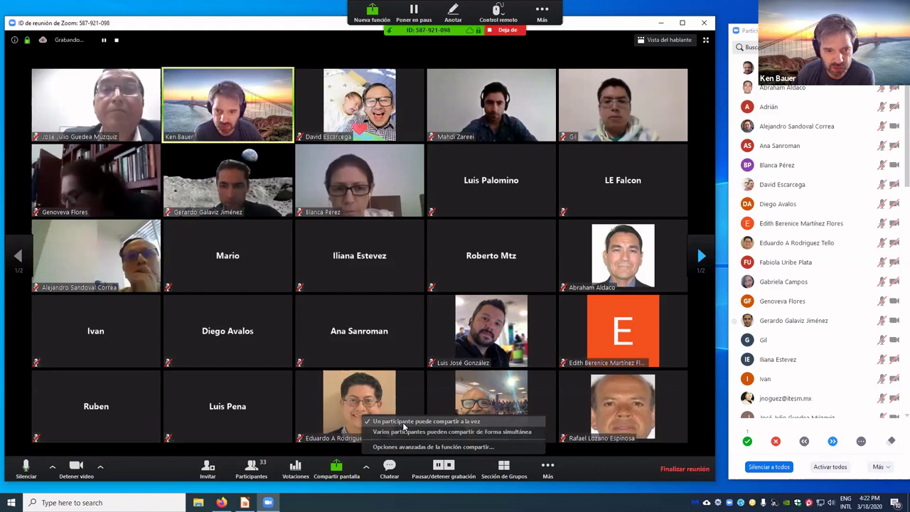
left_click(403, 426)
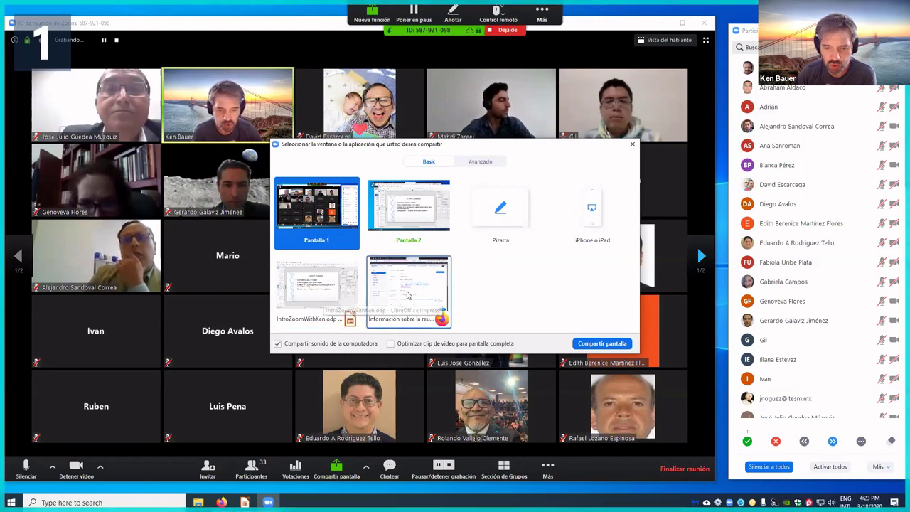
left_click(335, 306)
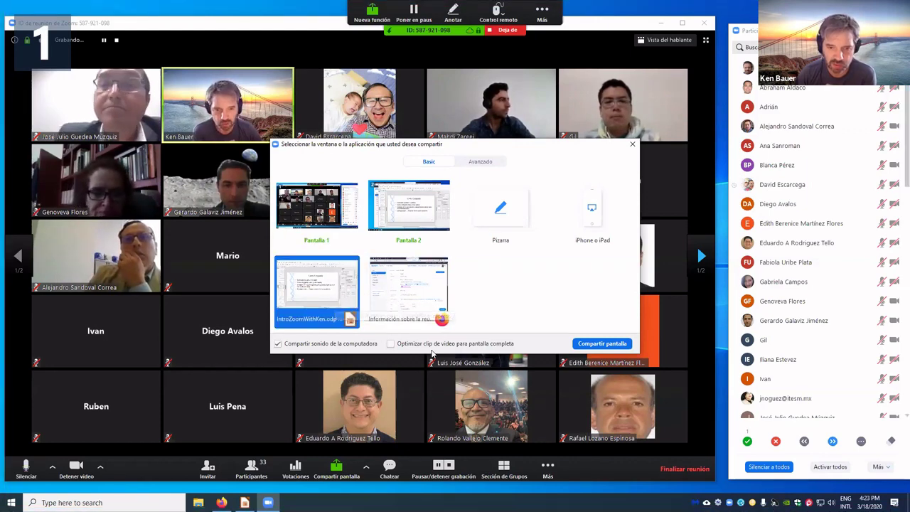
left_click(595, 347)
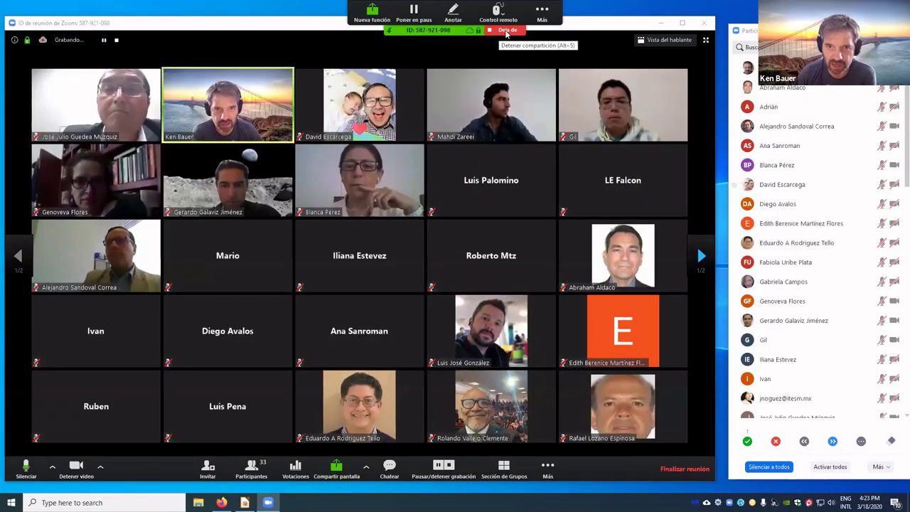
Step: Draw a freehand annotation across the gallery of participants on the shared screen and clear all drawings
left_click(453, 11)
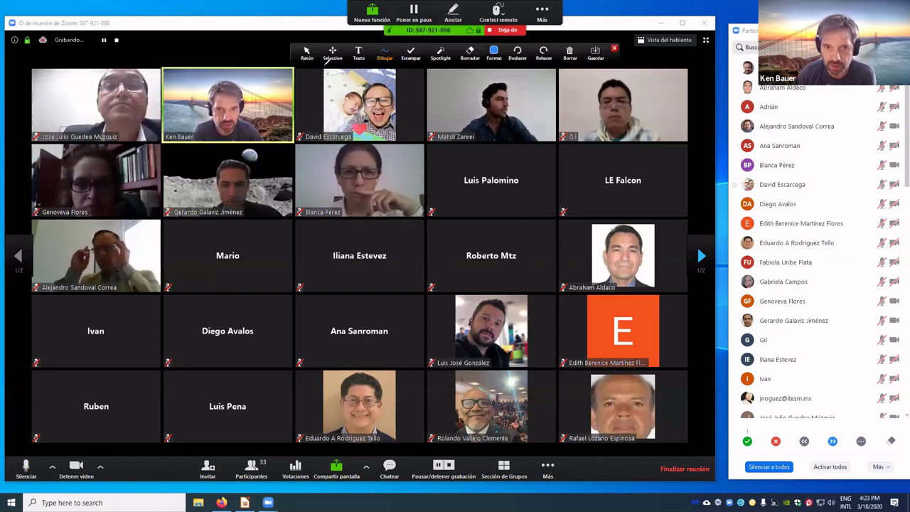
left_click(385, 54)
mouse_move(508, 162)
left_mouse_down()
mouse_move(455, 298)
mouse_move(354, 322)
mouse_move(159, 258)
left_mouse_up()
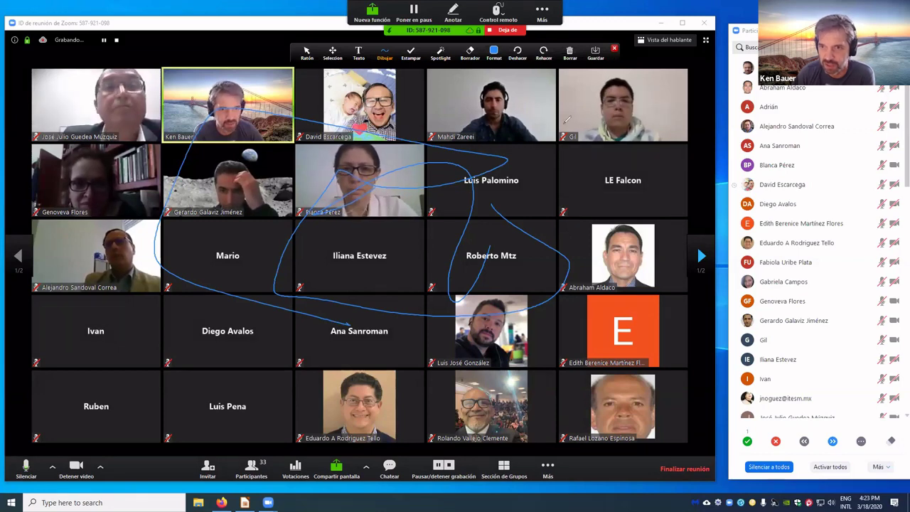
left_click(571, 53)
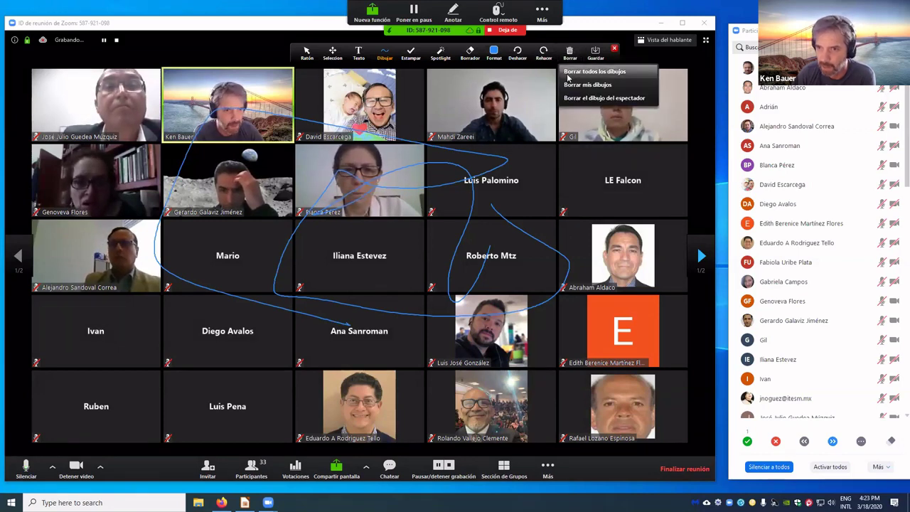
left_click(571, 70)
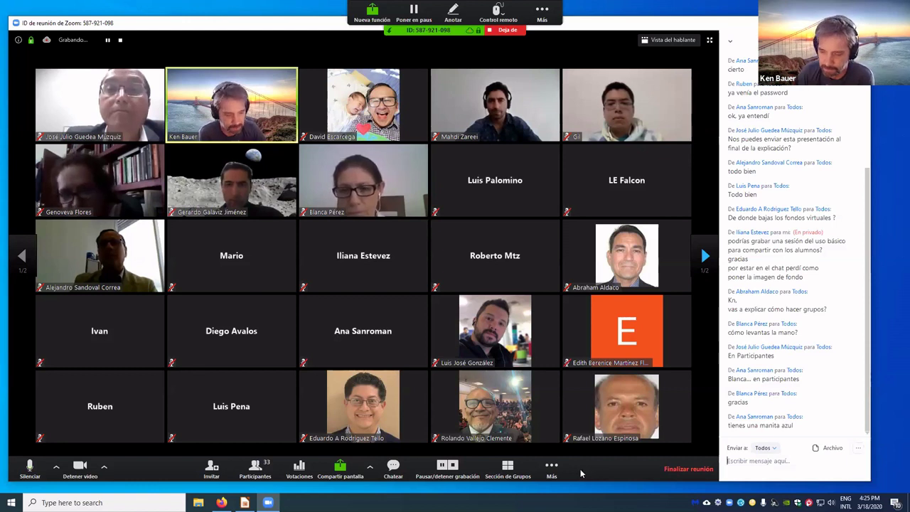
Step: Look through the available chat recipients and keep messages addressed to Todos
left_click(771, 451)
scroll(783, 391, "down", 5)
scroll(784, 392, "down", 4)
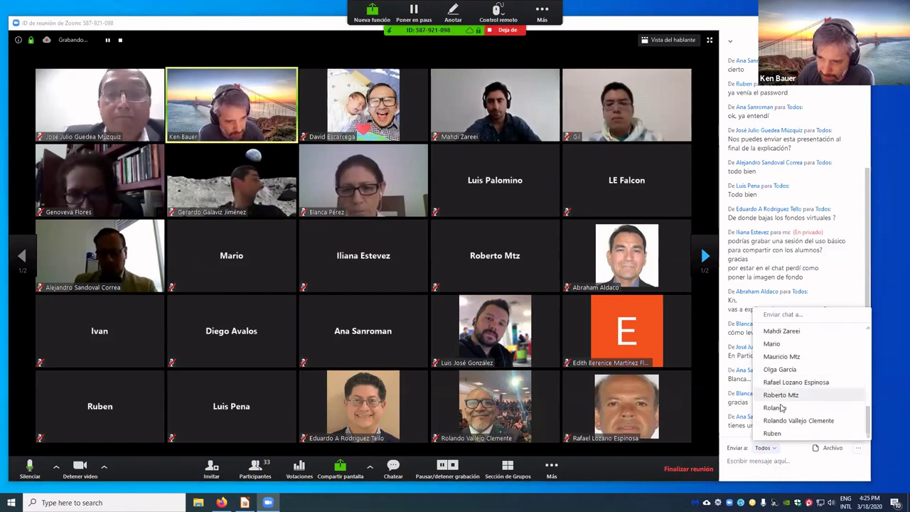
scroll(781, 406, "up", 6)
scroll(781, 409, "up", 6)
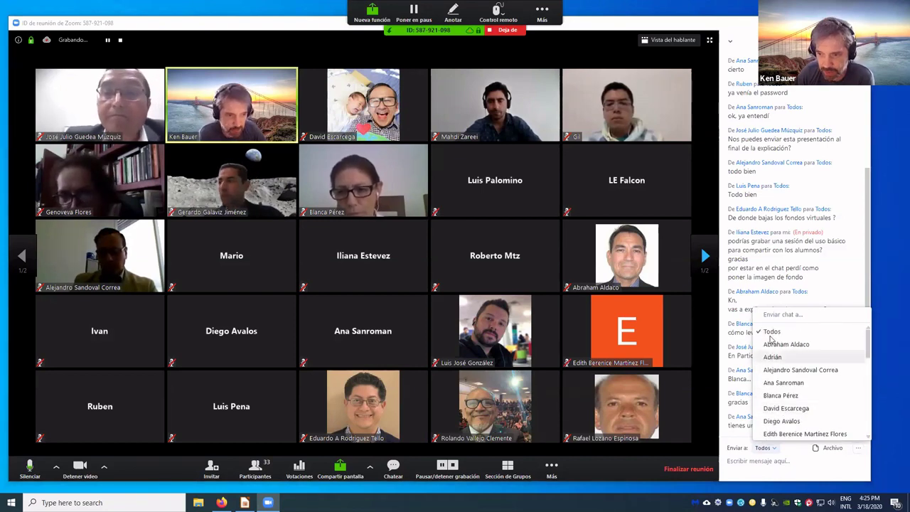
left_click(767, 330)
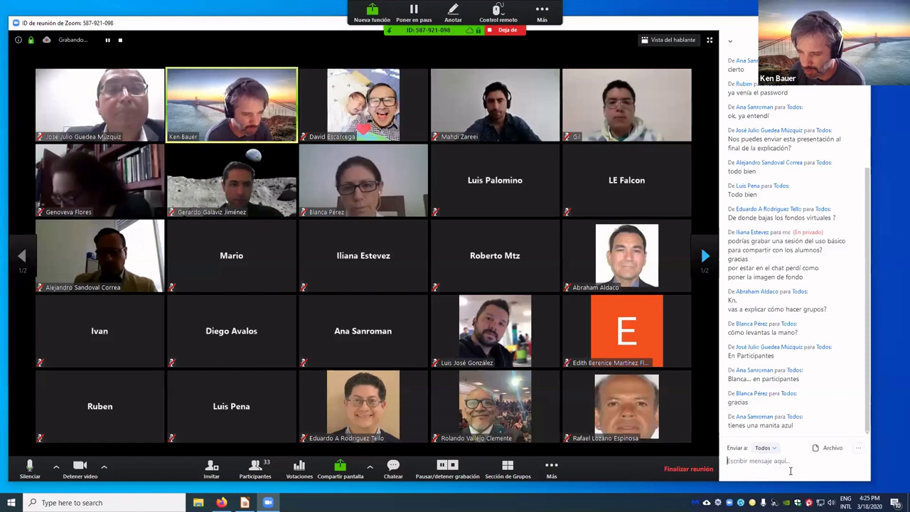
Step: Restrict who participants can start a chat with to Nadie, and switch the restriction to Solo el anfitrión
left_click(857, 449)
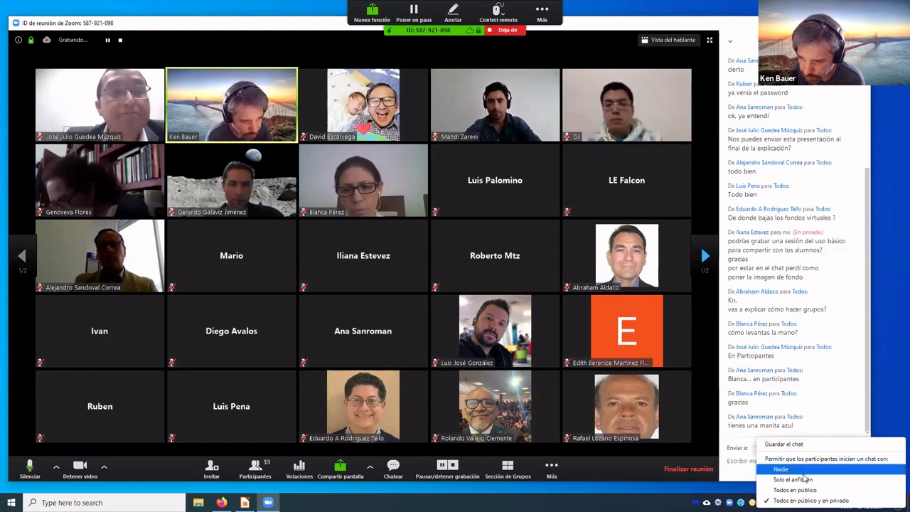
left_click(836, 451)
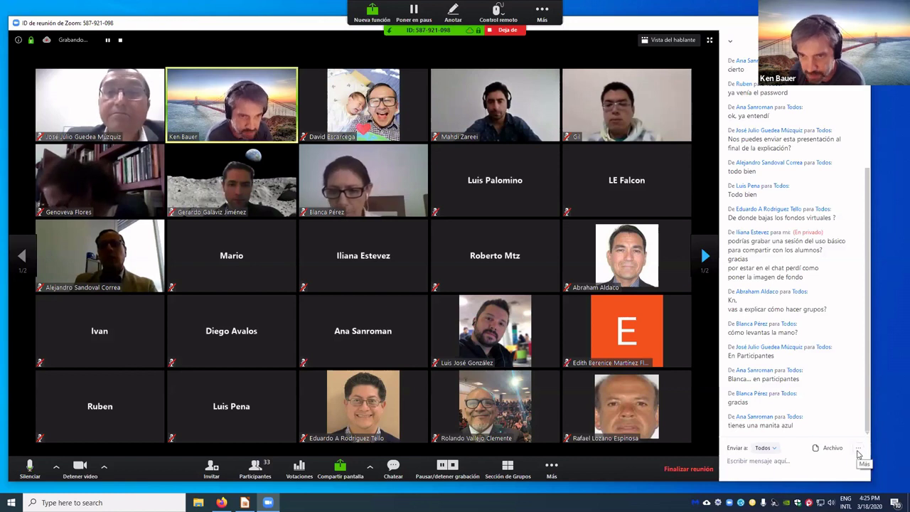
left_click(858, 455)
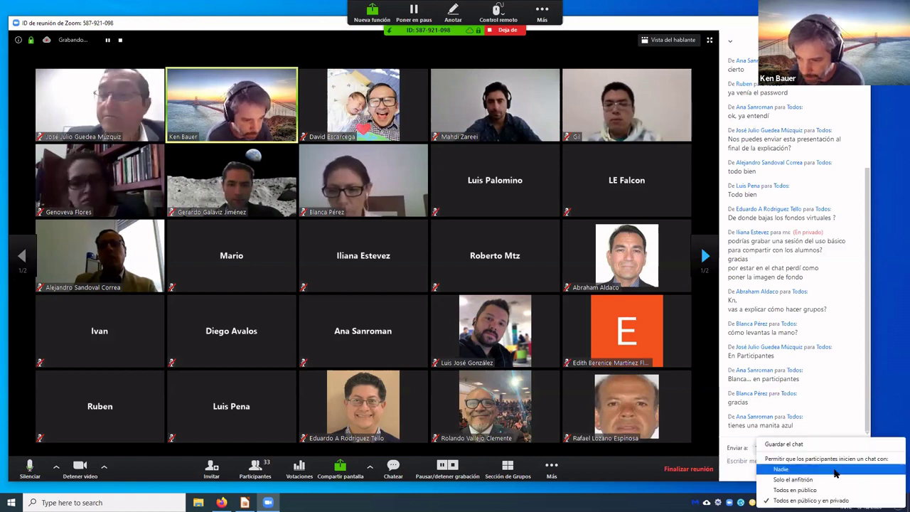
left_click(836, 471)
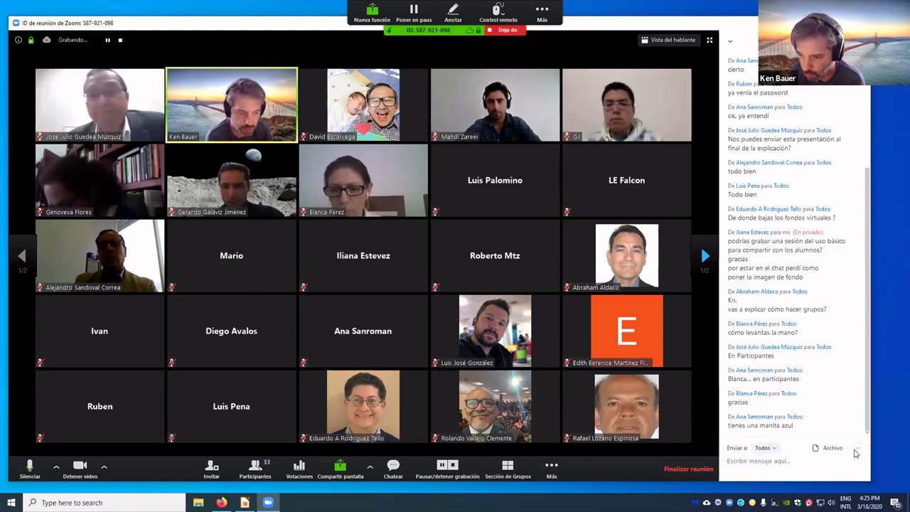
left_click(857, 450)
left_click(827, 476)
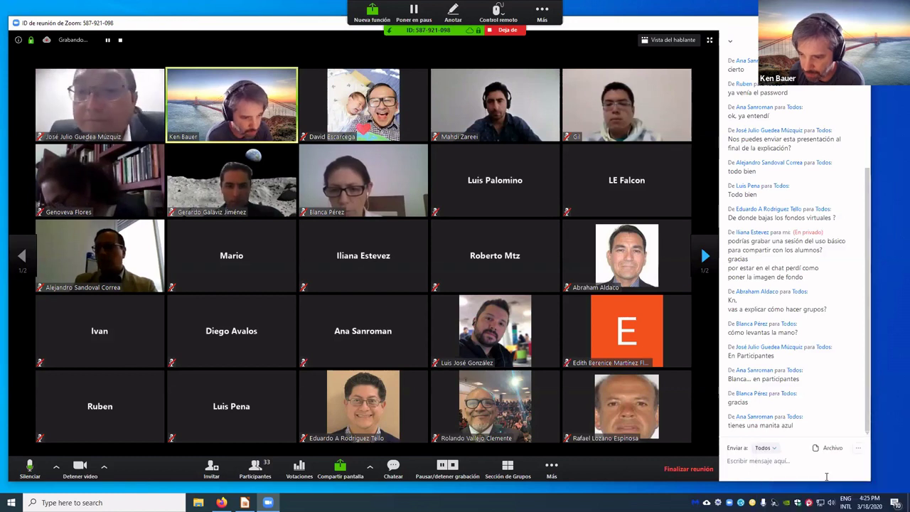
Step: Set the participants' chat permission to Todos en público
left_click(858, 448)
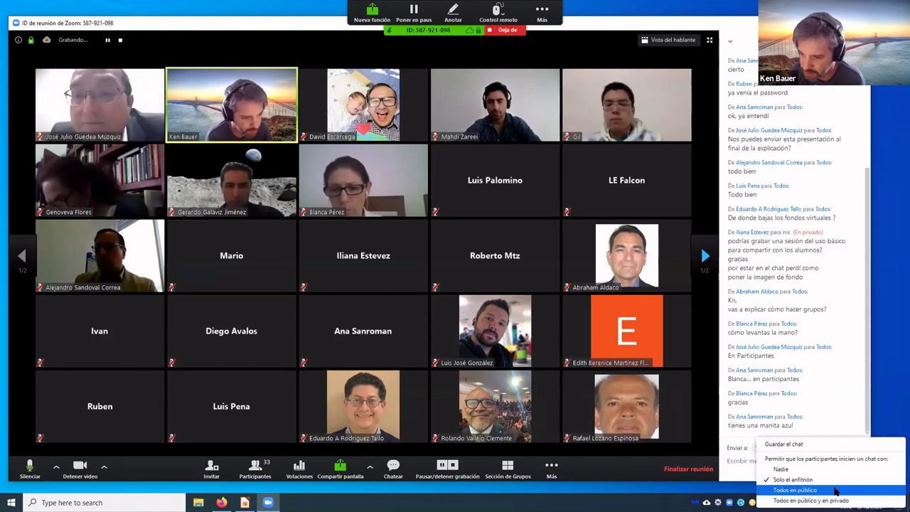
left_click(835, 491)
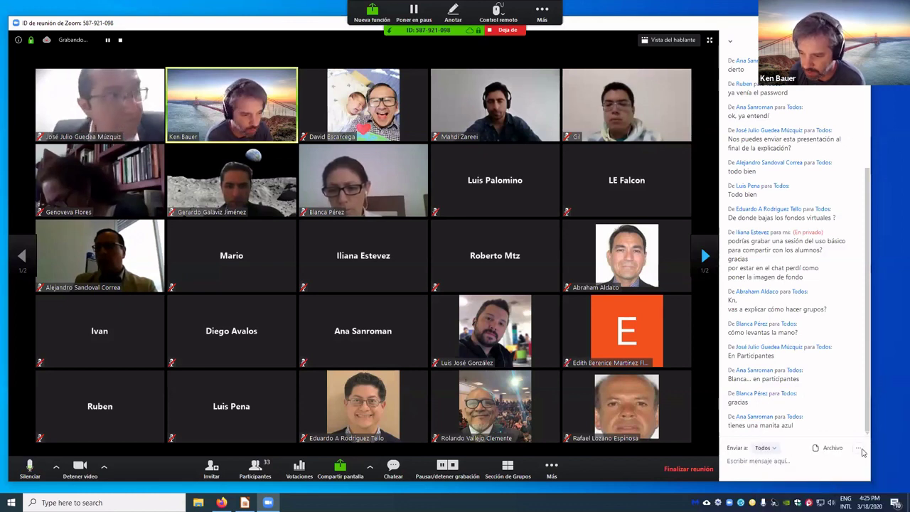
left_click(781, 471)
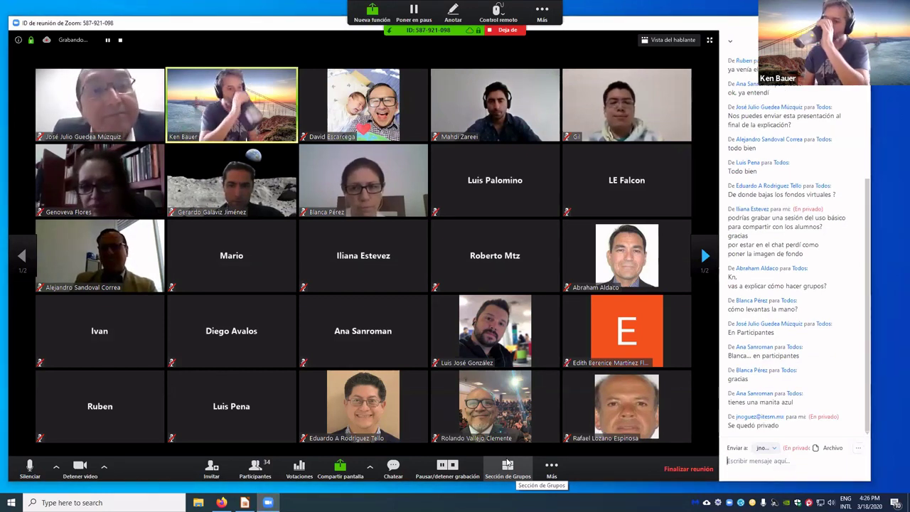
left_click(858, 449)
left_click(849, 458)
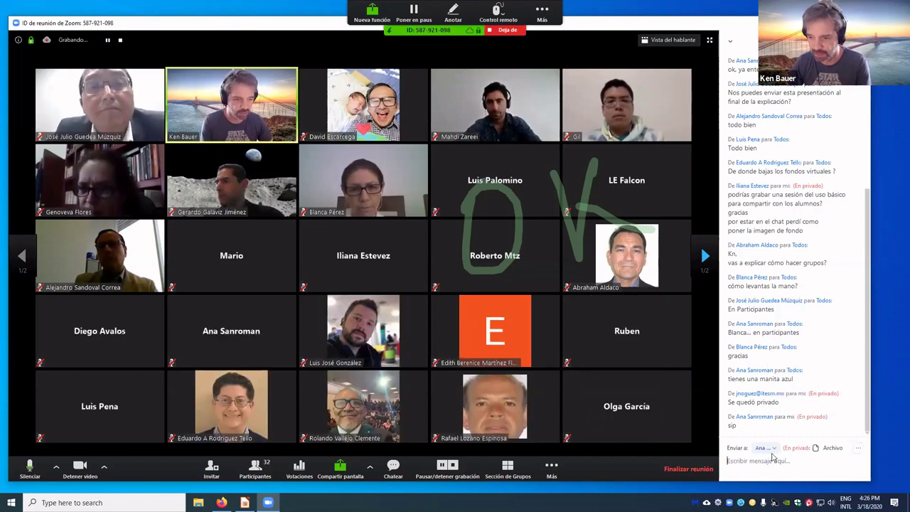
Step: Switch the chat recipient from the private contact back to Todos
left_click(764, 448)
left_click(770, 368)
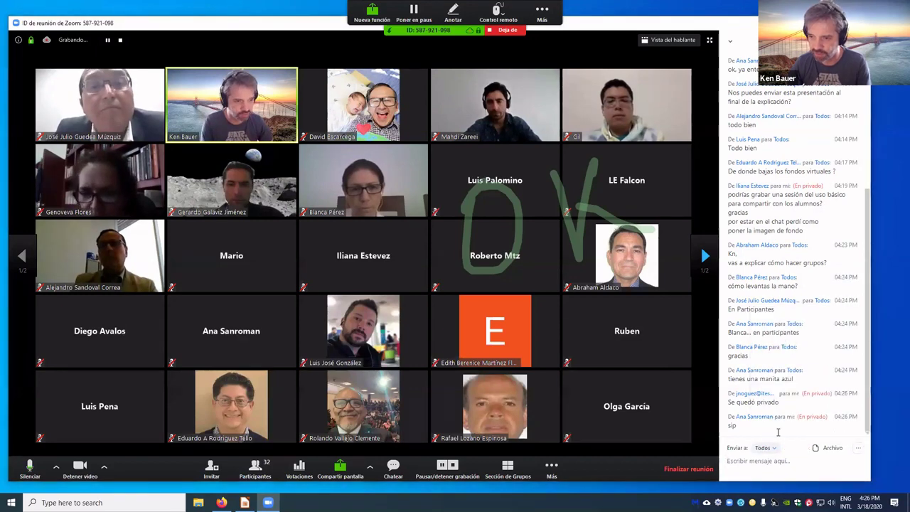
left_click(770, 470)
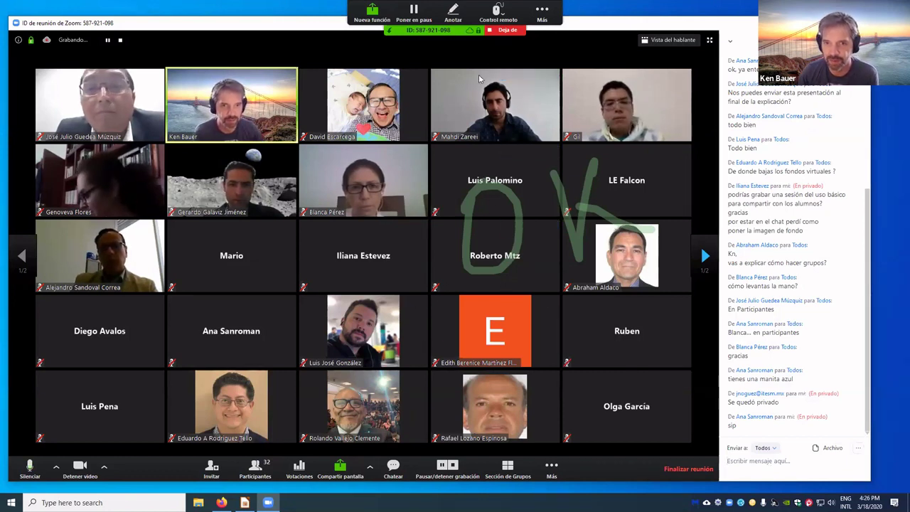
Step: Open the annotation tools and clear the handwritten OK from the shared screen
left_click(532, 11)
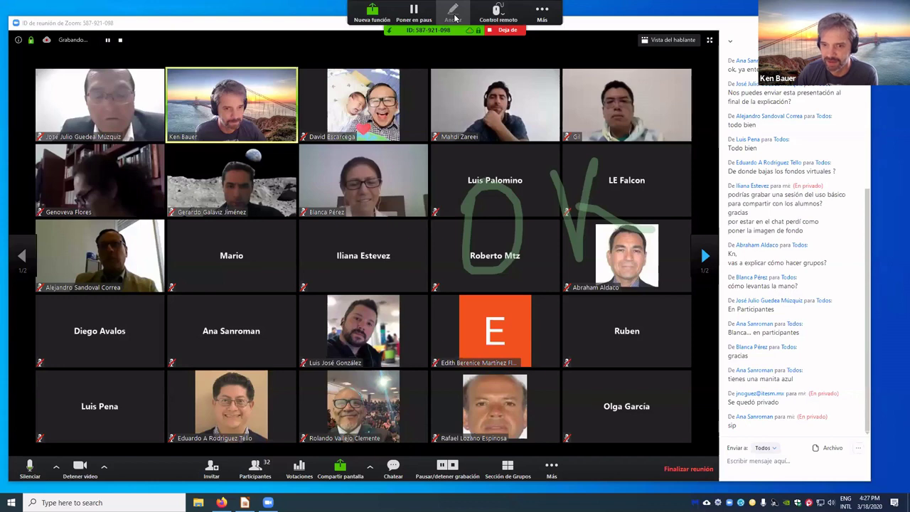
left_click(570, 51)
left_click(590, 116)
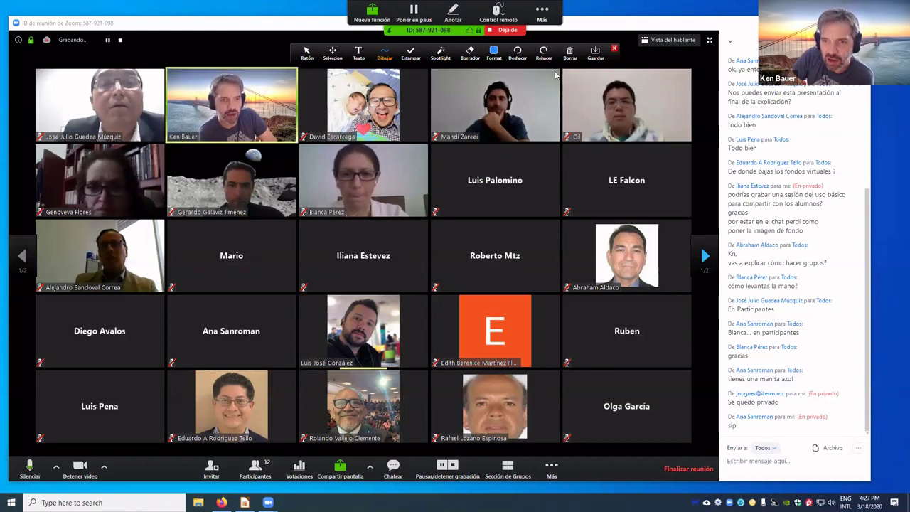
Step: Examine the sharing options for disabling participants' annotation and showing the annotators' names
left_click(545, 10)
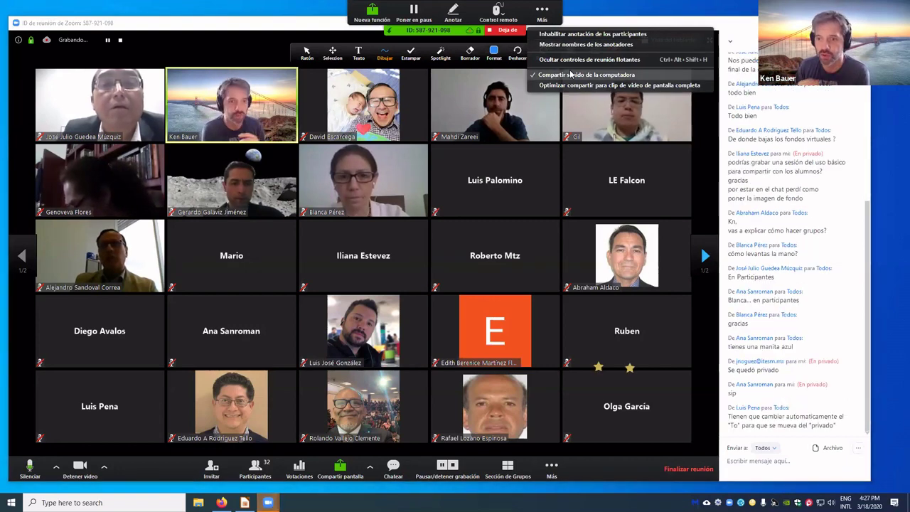
left_click(601, 16)
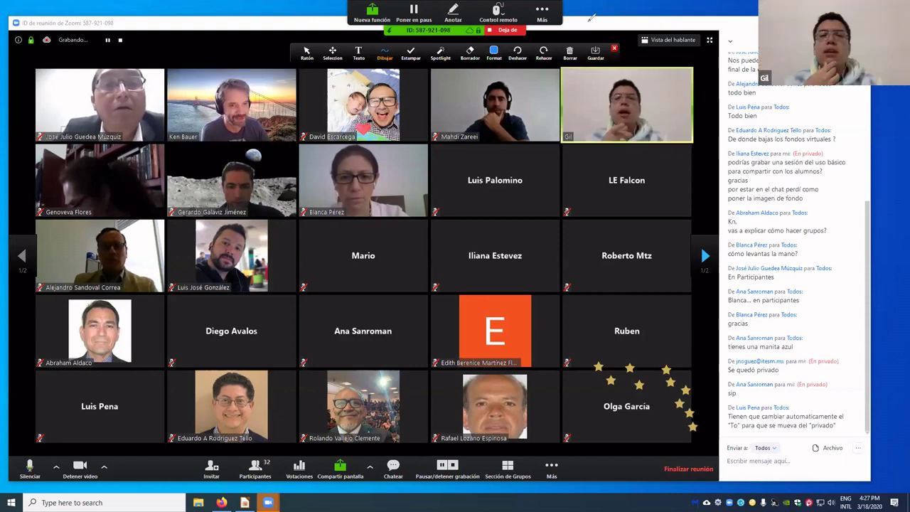
left_click(542, 15)
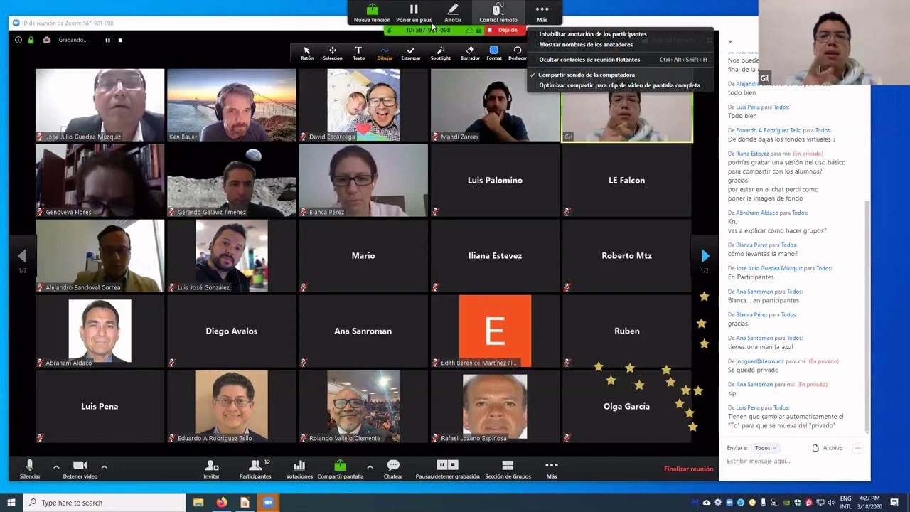
key("Escape")
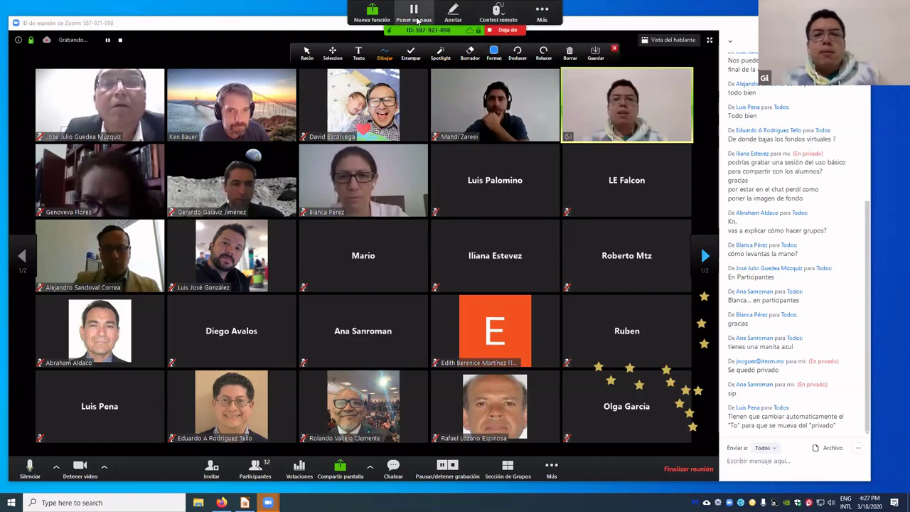
left_click(542, 14)
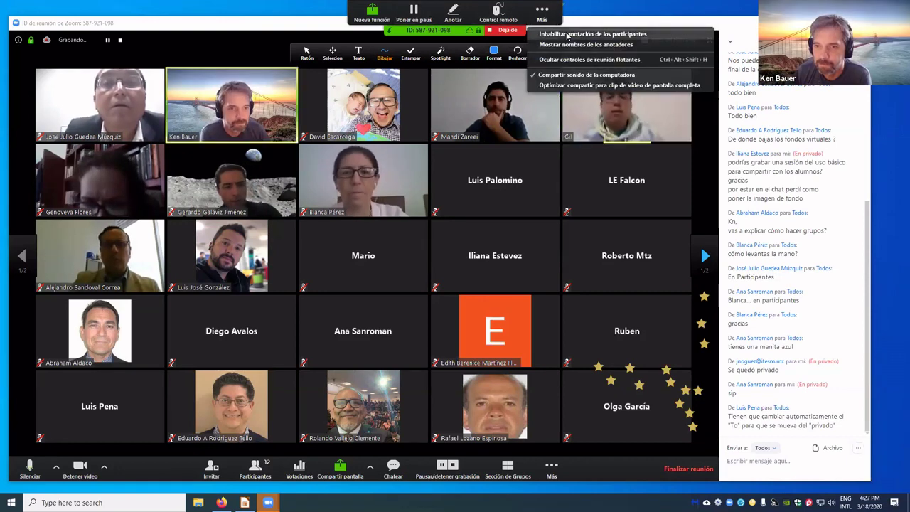
left_click(569, 34)
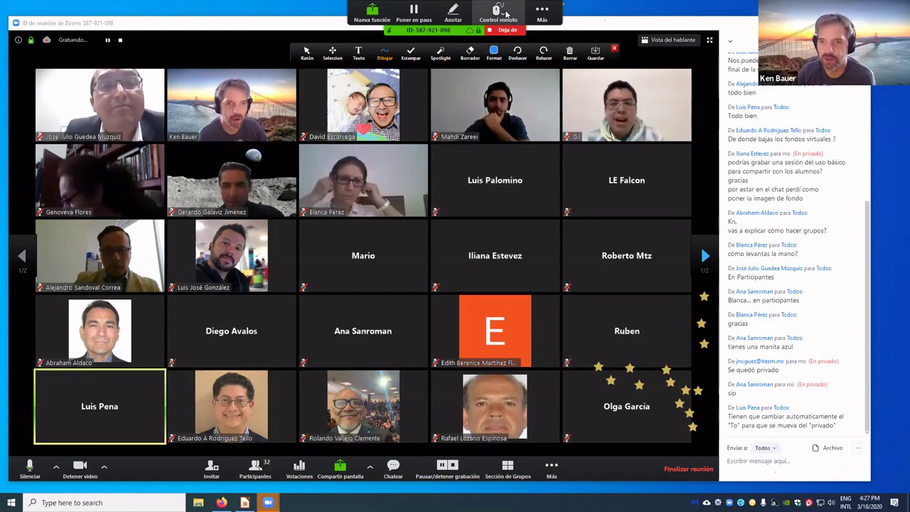
left_click(542, 13)
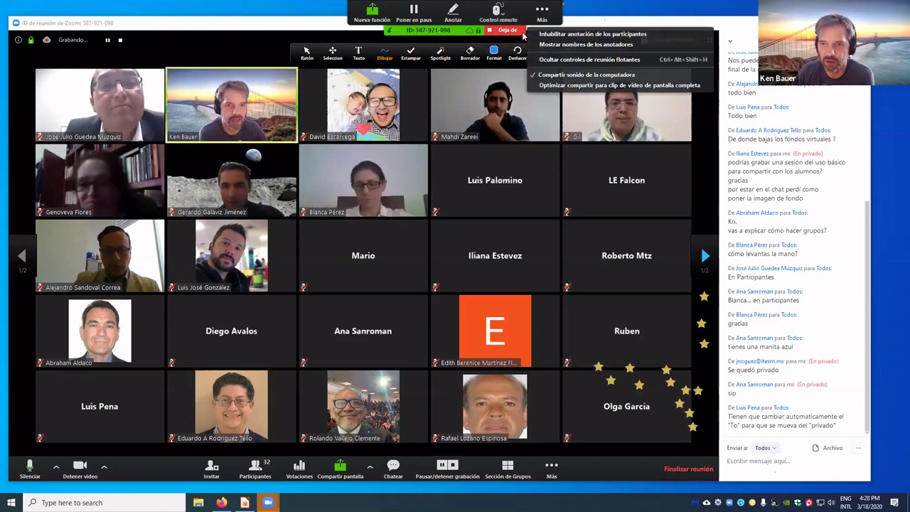
left_click(483, 88)
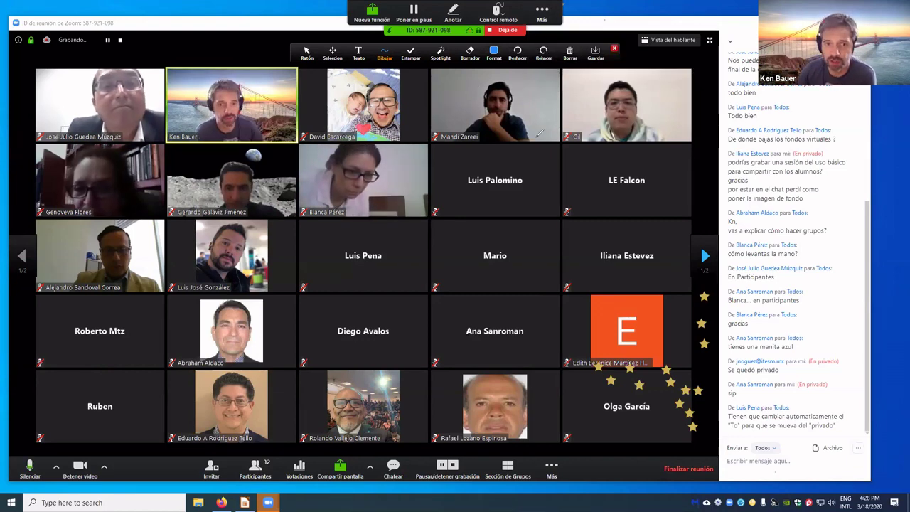
Step: Disable participants' annotation on the shared screen and allow it again
left_click(542, 15)
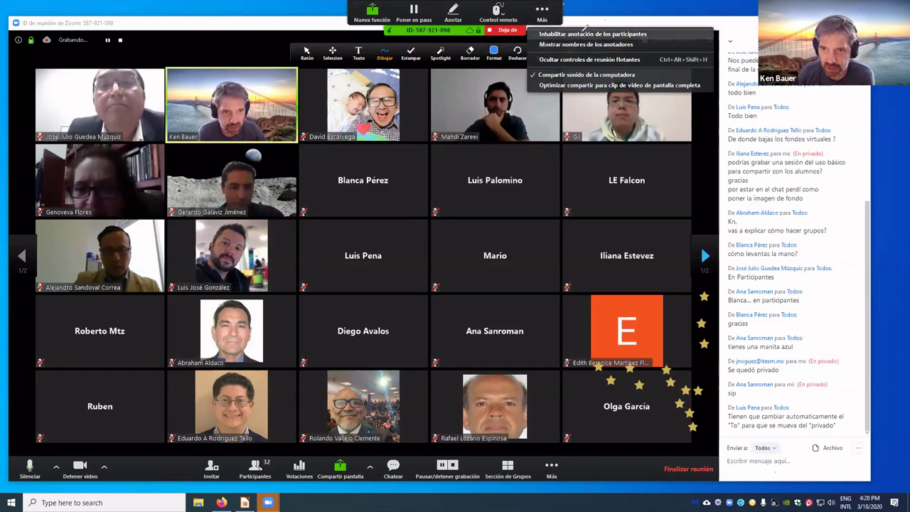
left_click(573, 36)
left_click(542, 11)
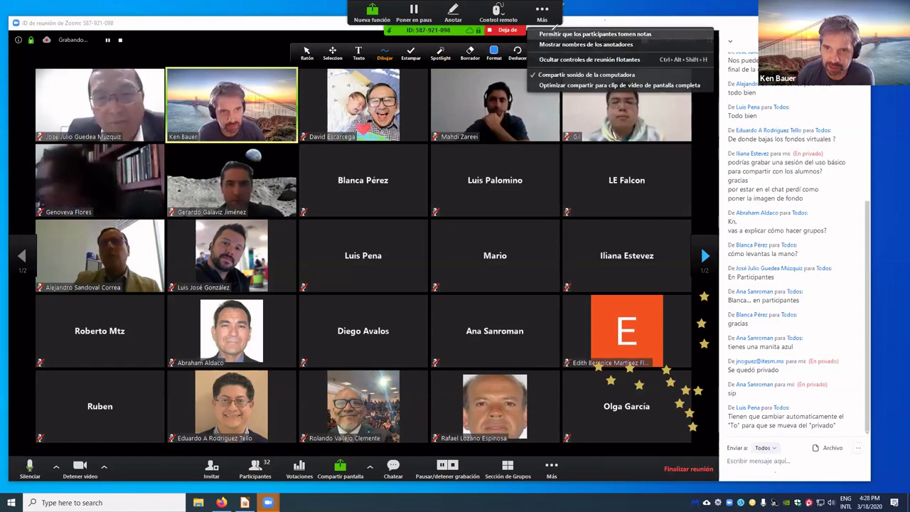
left_click(554, 27)
Step: Check the participant annotation option and clear all drawings, including the star stamps, from the shared screen
left_click(541, 20)
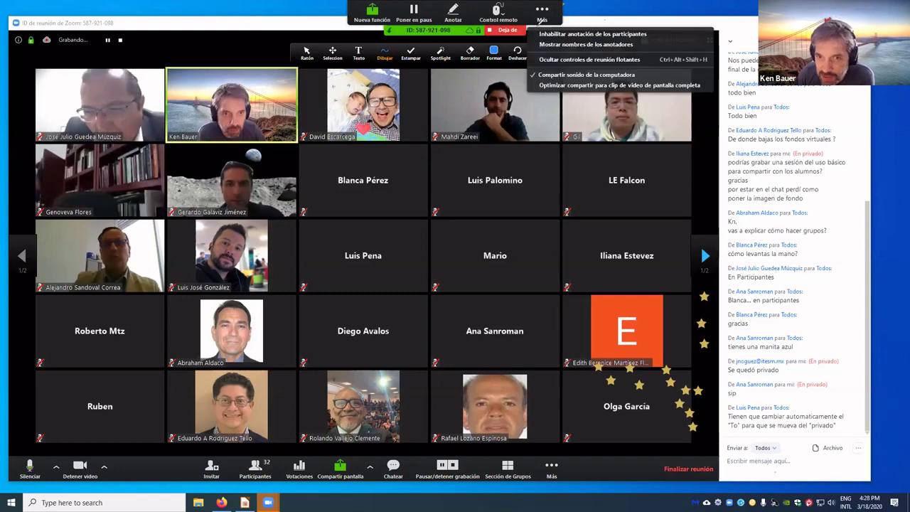
left_click(498, 45)
left_click(569, 51)
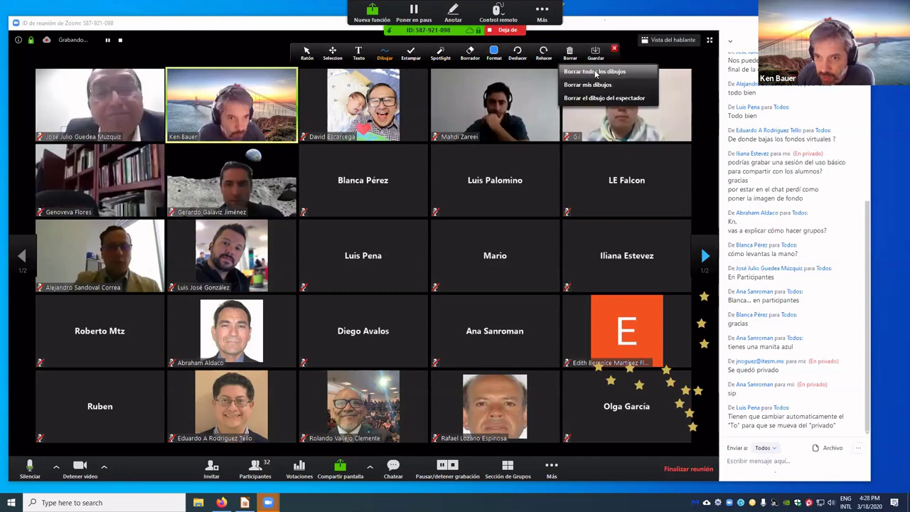
left_click(596, 72)
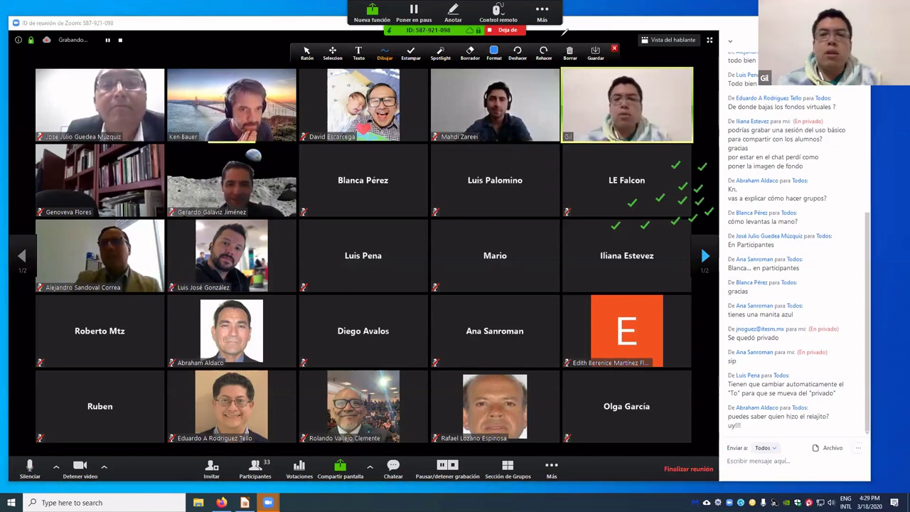
Step: Turn on the display of annotators' names and draw a freehand curve across the middle of the participant gallery
left_click(542, 13)
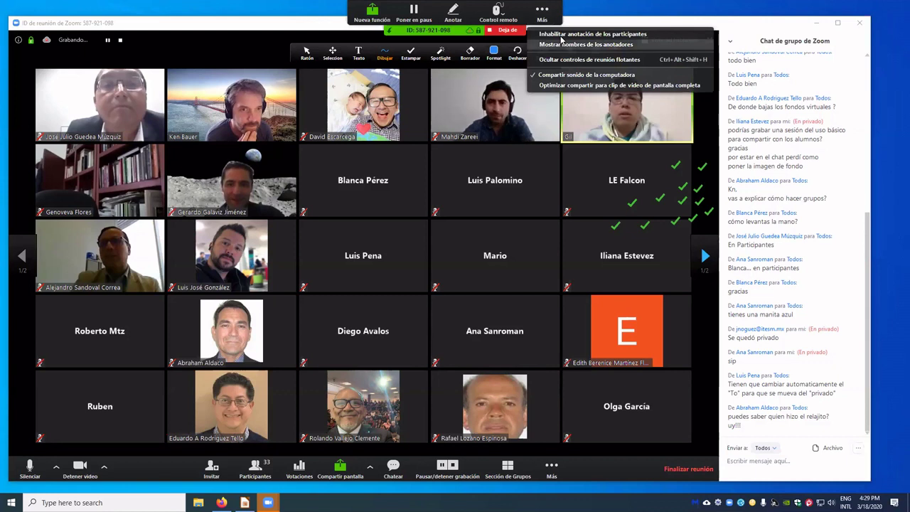
left_click(549, 97)
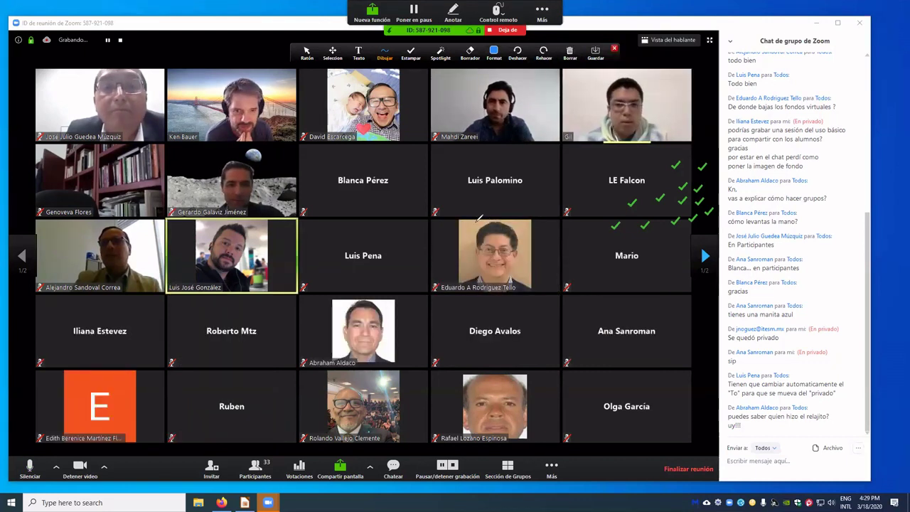
mouse_move(407, 201)
left_mouse_down()
mouse_move(417, 233)
mouse_move(433, 202)
left_mouse_up()
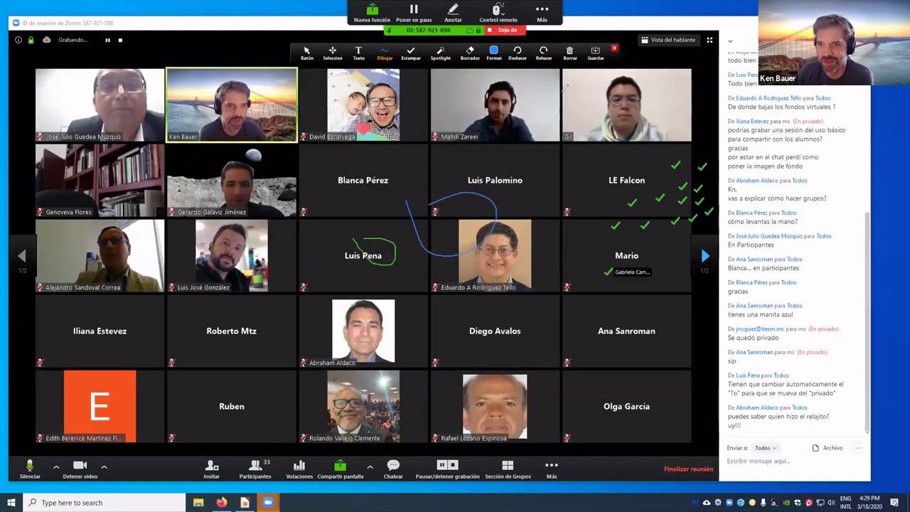
Step: Clear all drawings from the gallery, clear the new ones as well, and close the annotation tools
left_click(570, 52)
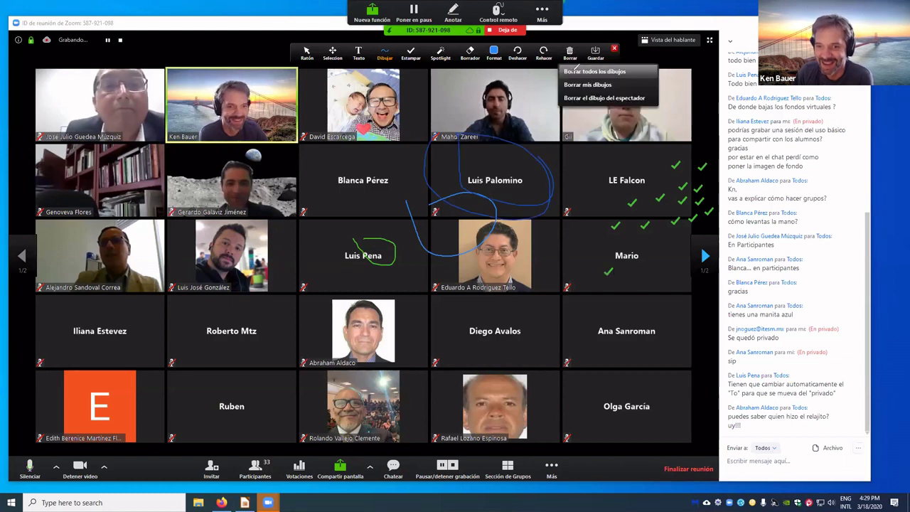
left_click(583, 69)
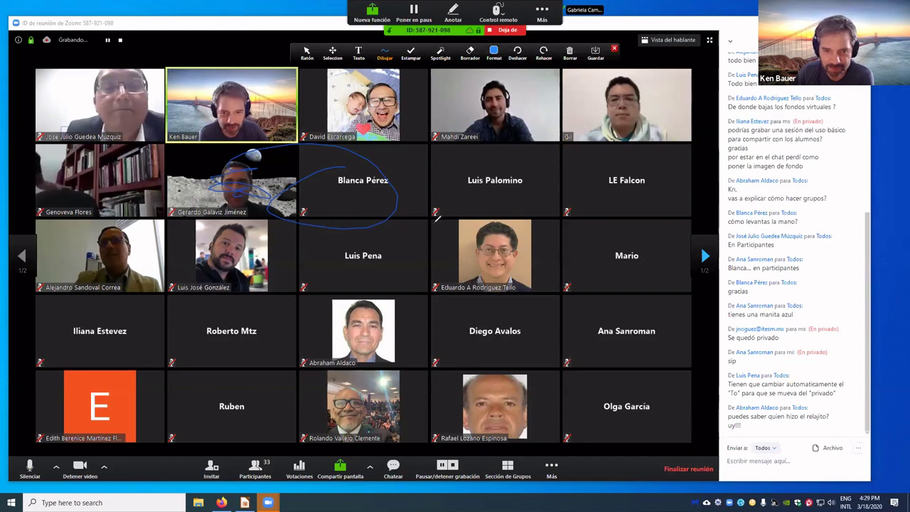
left_click(570, 51)
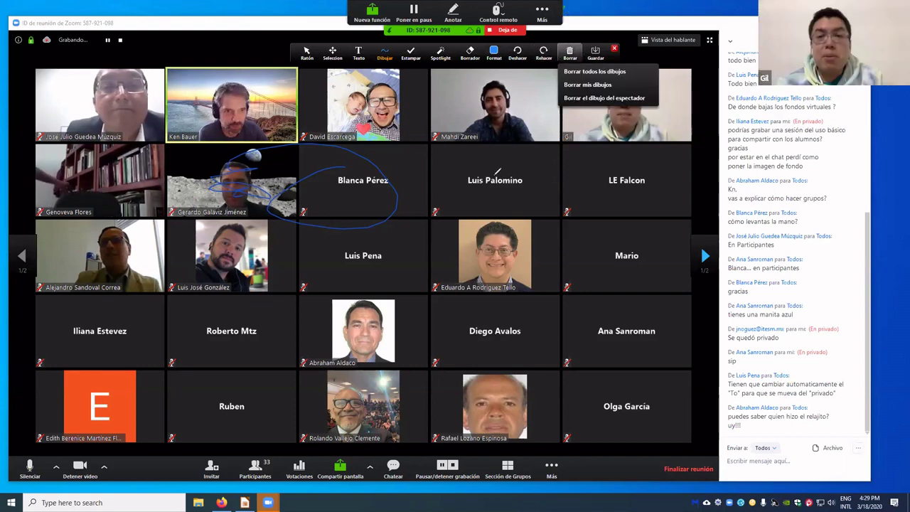
left_click(591, 69)
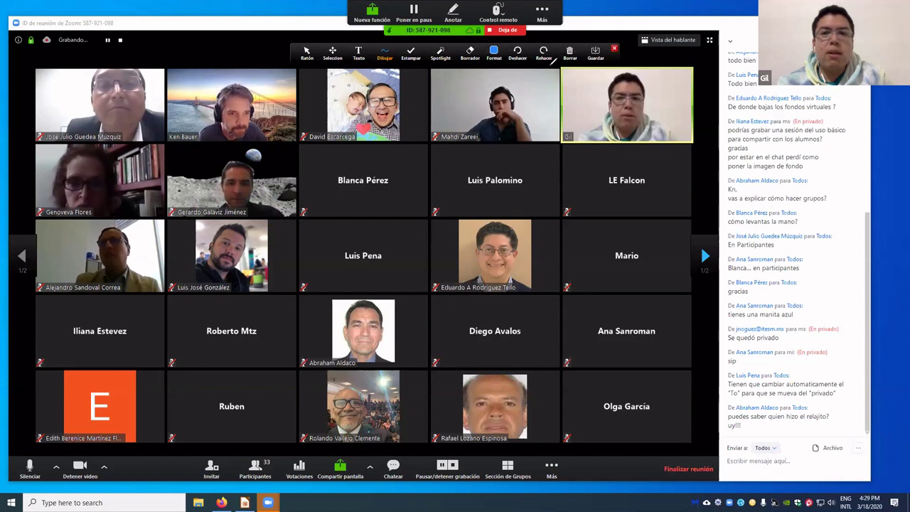
left_click(596, 51)
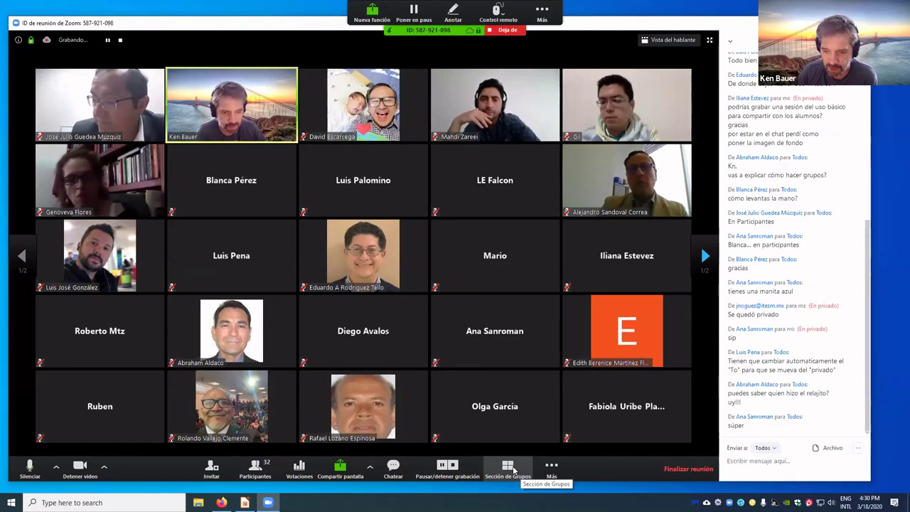
Step: Set up an automatic split of the participants into 7 breakout sessions, and close the setup without creating them
left_click(507, 468)
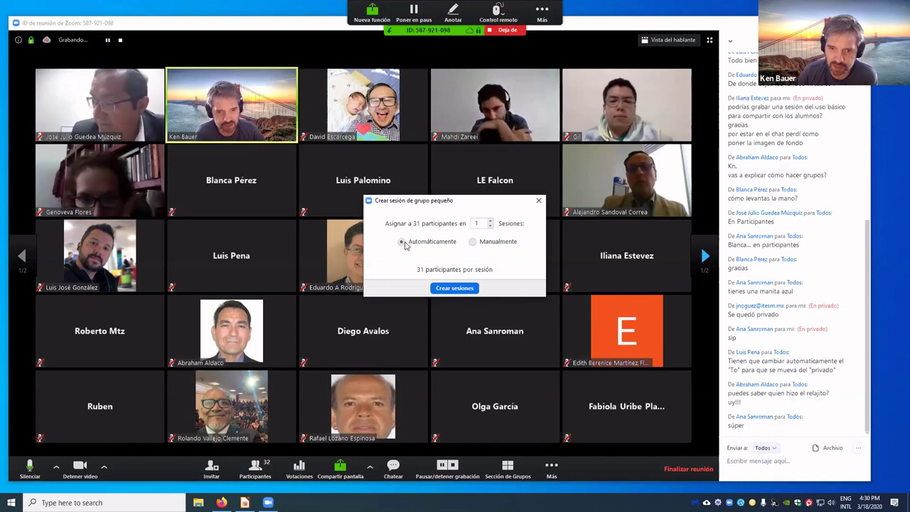
left_click(491, 223)
type("4")
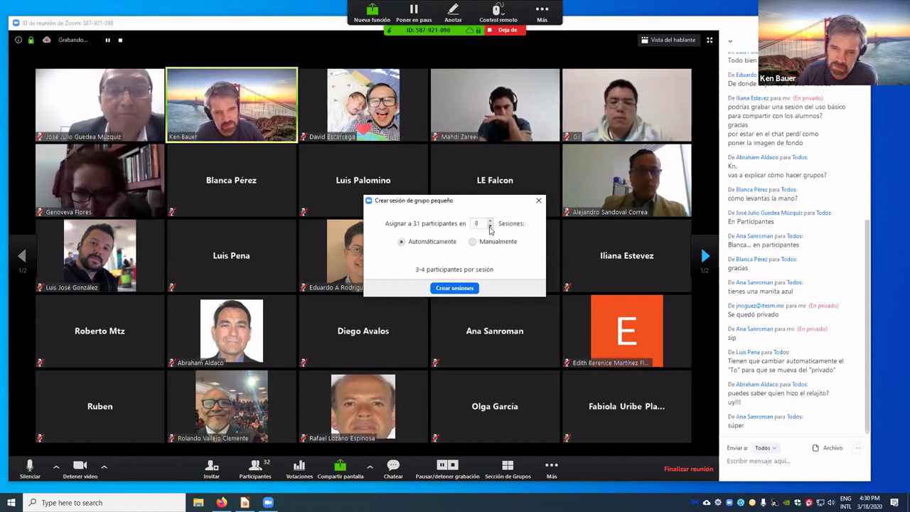
left_click(490, 226)
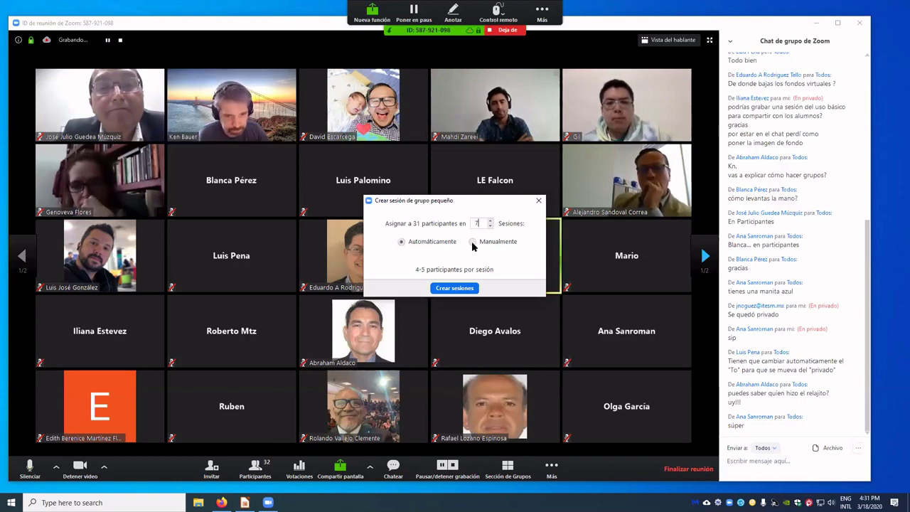
left_click_drag(441, 203, 453, 162)
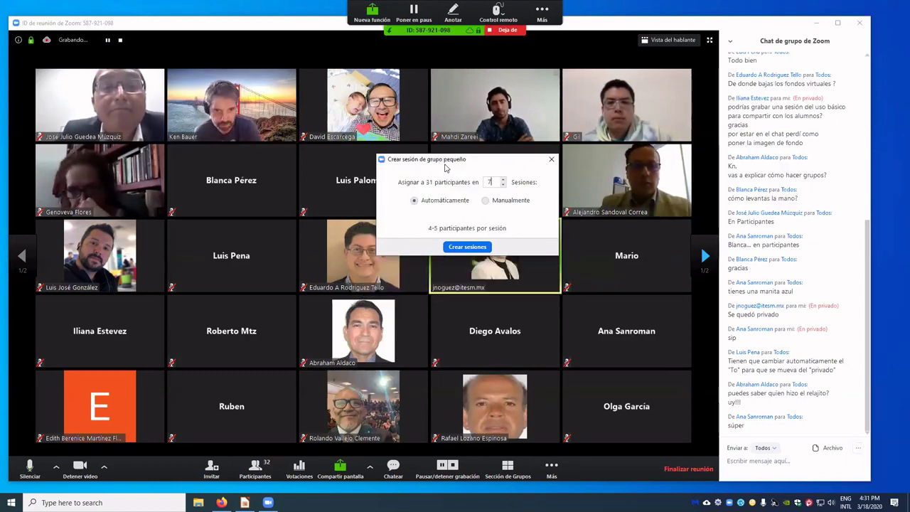
left_click(551, 160)
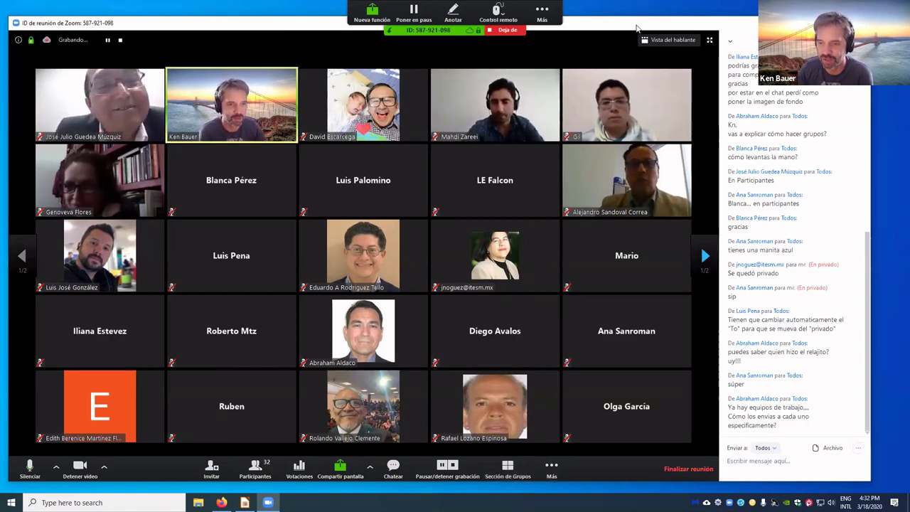
Step: Create 7 breakout sessions with manual assignment and view the list of participants that can be assigned to session 1
left_click_drag(640, 26, 653, 26)
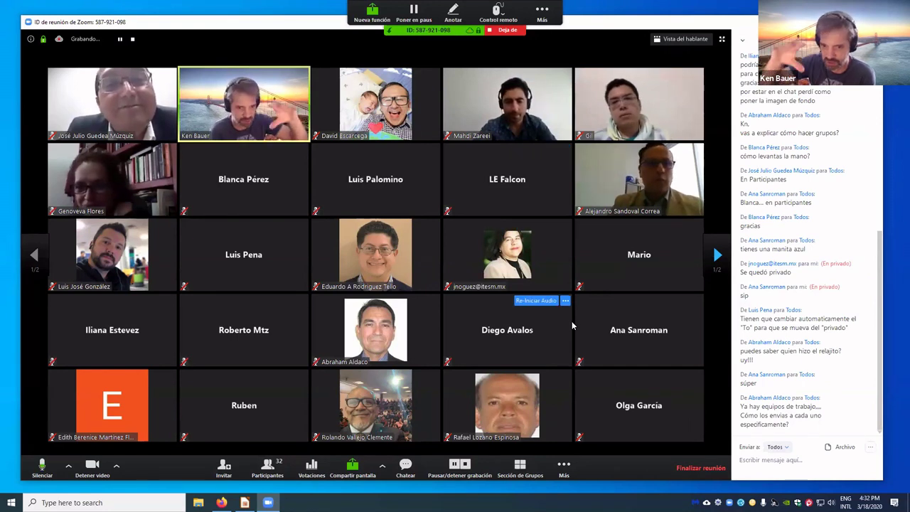
left_click(522, 472)
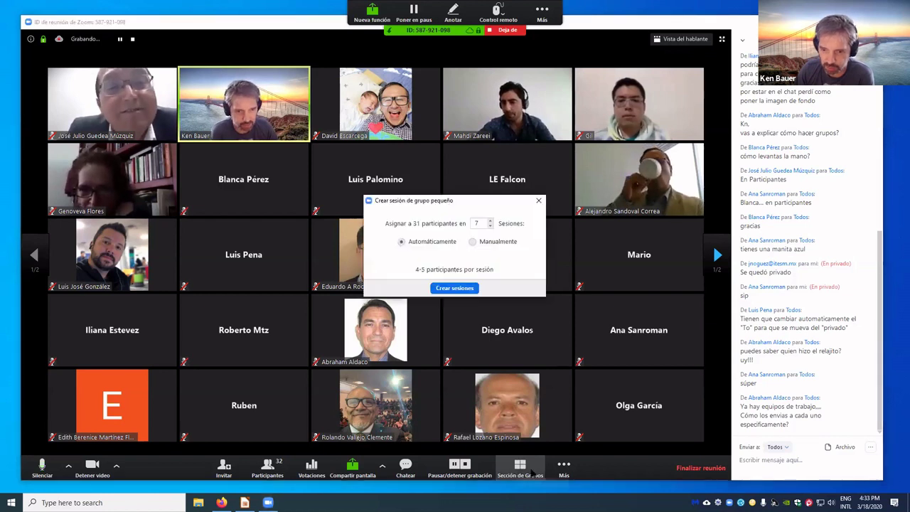
left_click(474, 242)
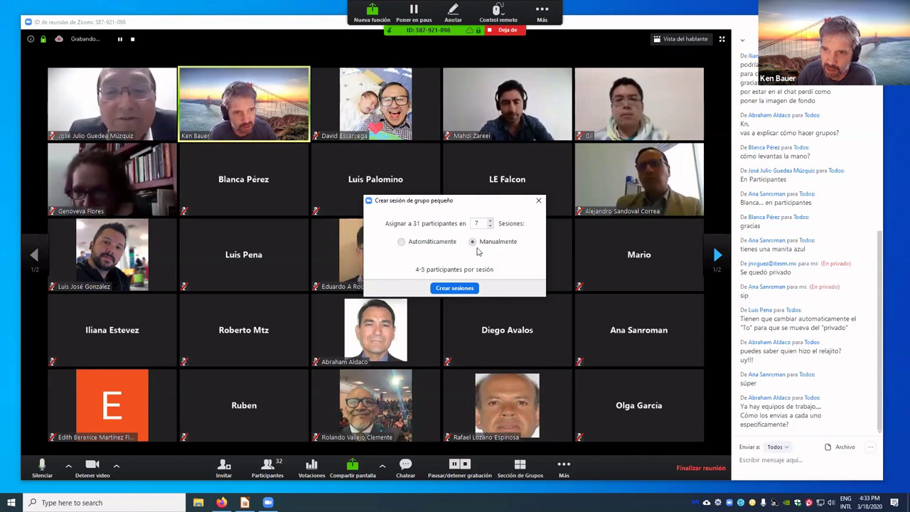
left_click(473, 289)
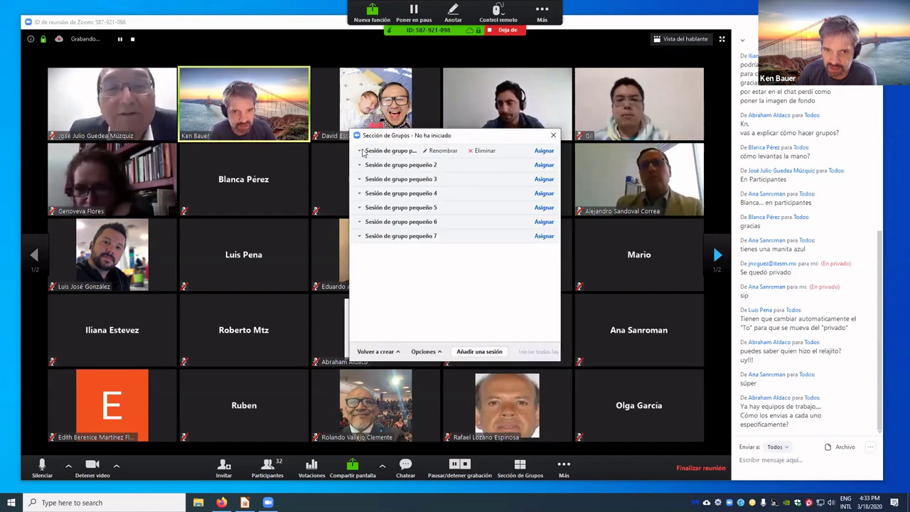
left_click(544, 150)
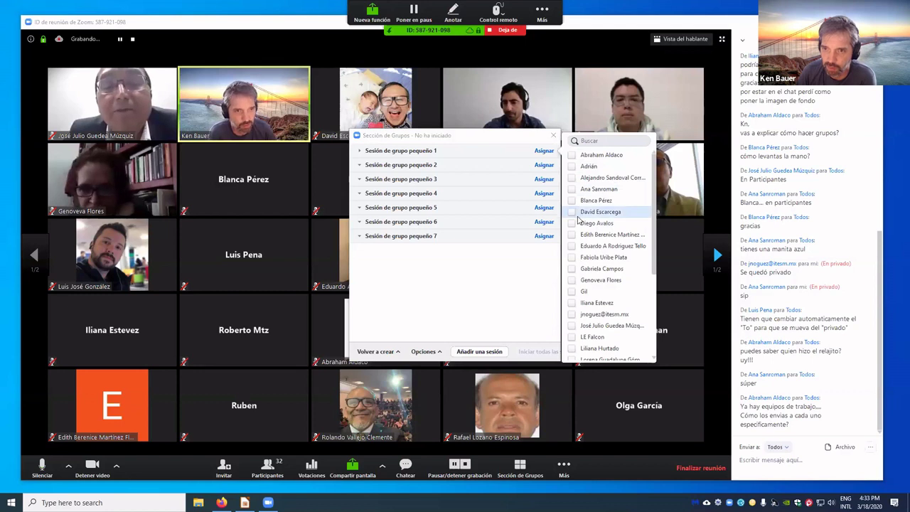
left_click(521, 322)
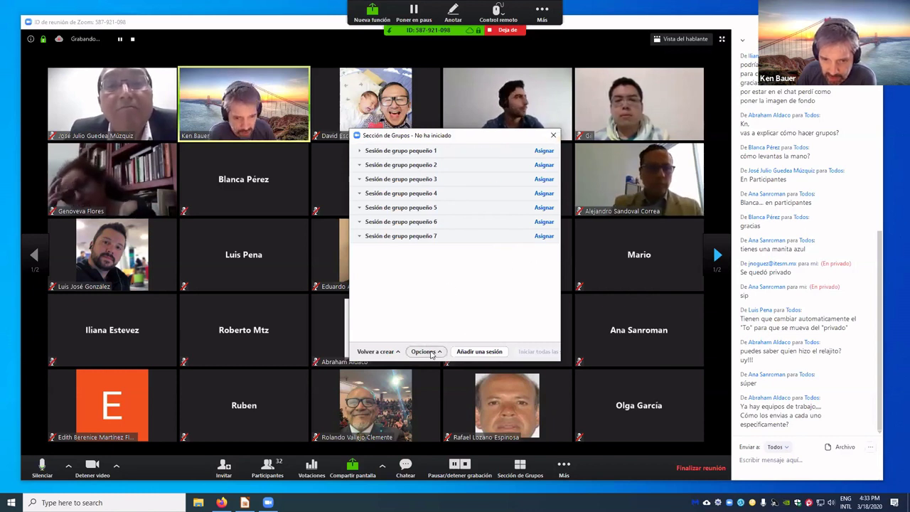
Step: Review the automatic and manual options for recreating the breakout sessions, and dismiss them without recreating
left_click(377, 351)
left_click(326, 284)
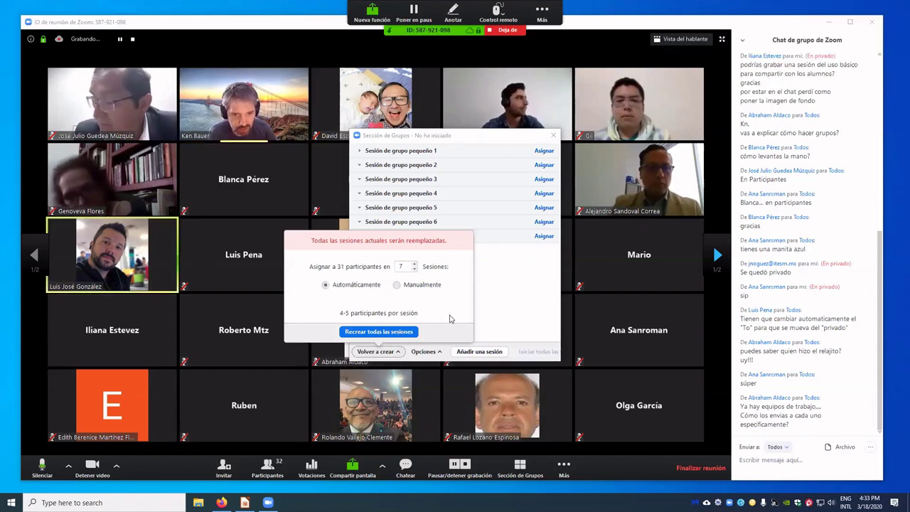
left_click(554, 135)
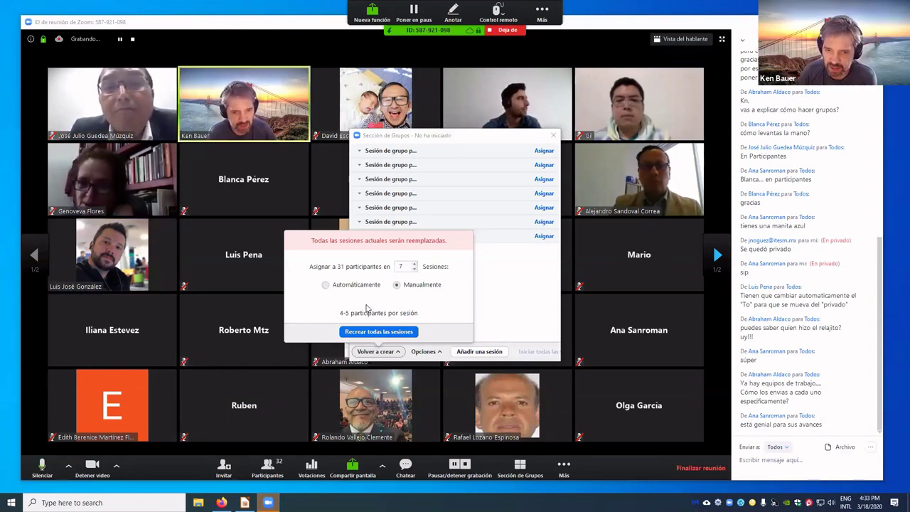
left_click(341, 289)
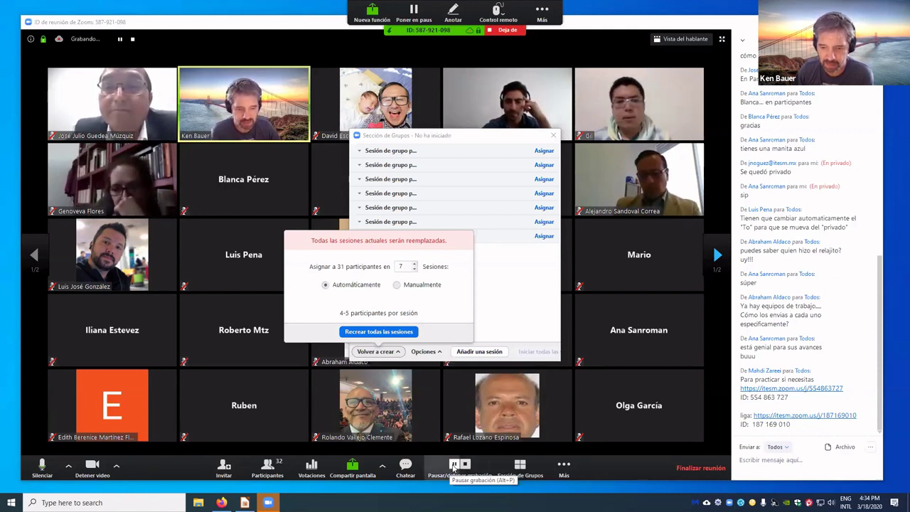
left_click(453, 467)
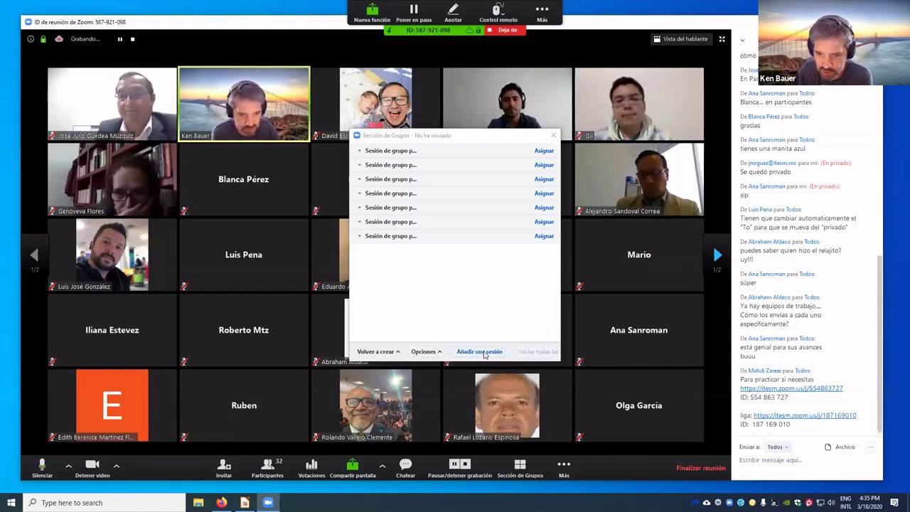
Step: Recreate all 7 breakout sessions with automatic participant assignment
left_click(377, 351)
left_click(326, 285)
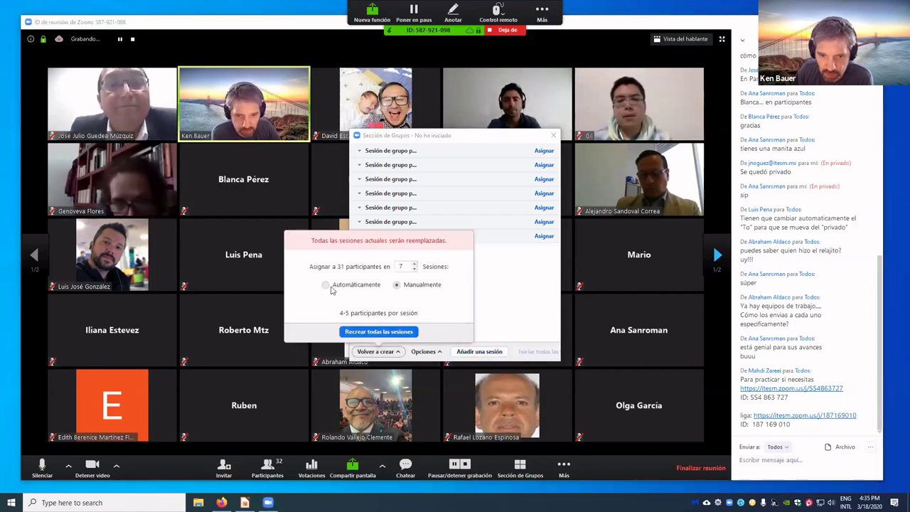
left_click(379, 331)
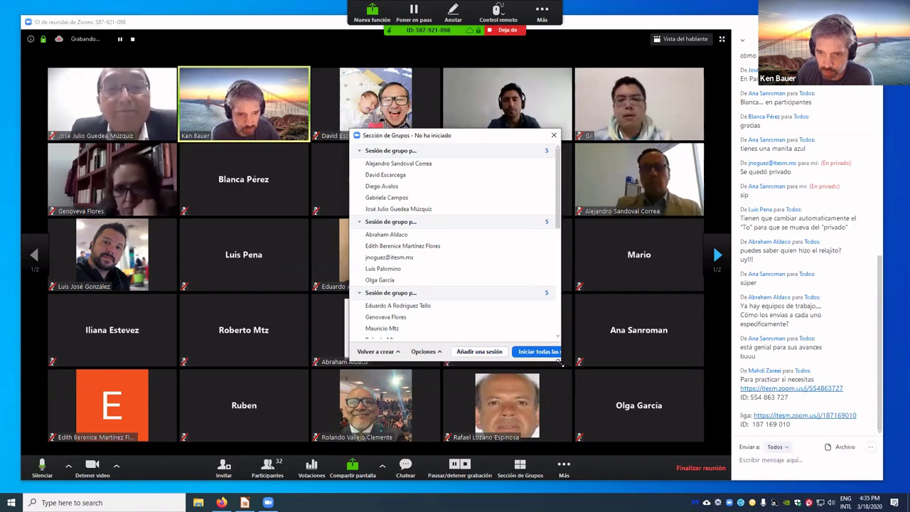
Step: Enlarge the breakout sessions window, look through the assigned groups and start all the sessions
left_click_drag(559, 362, 640, 404)
scroll(467, 282, "down", 2)
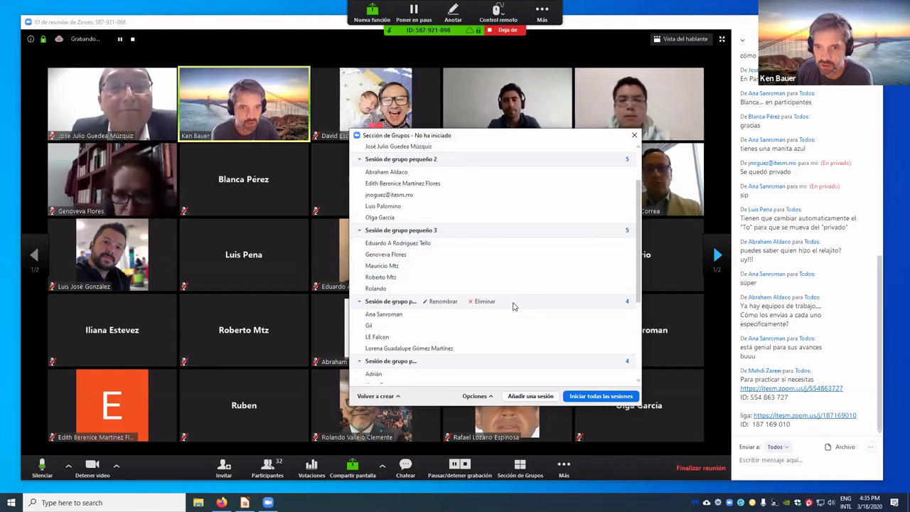
scroll(514, 309, "down", 4)
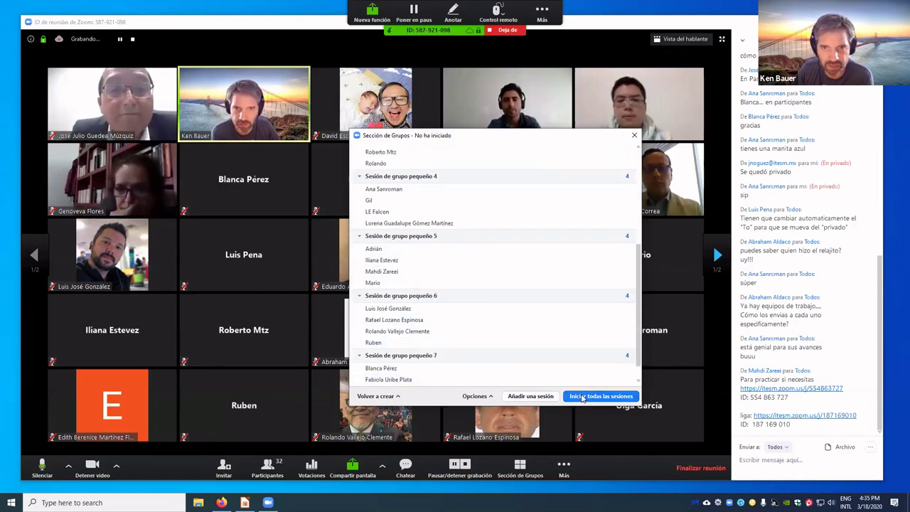
left_click(582, 398)
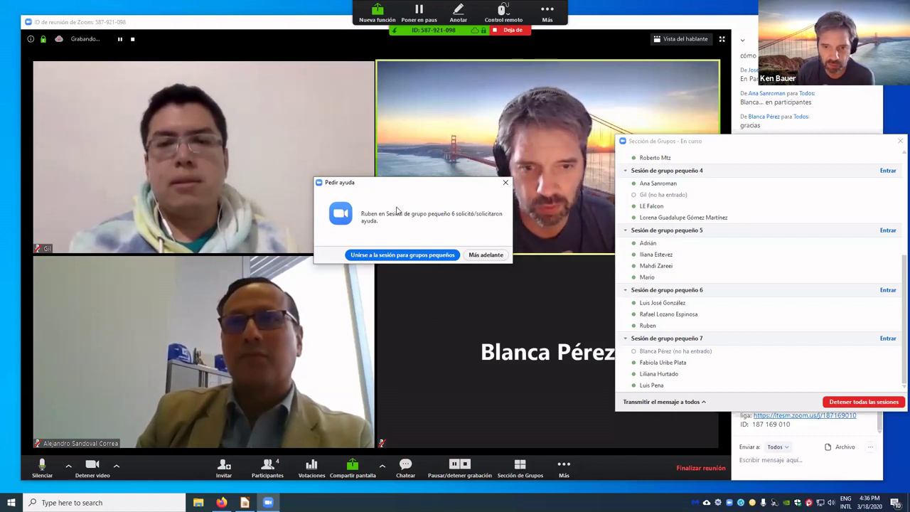
Step: Postpone the help request from breakout session 6 and reposition the help request from session 5
left_click(492, 256)
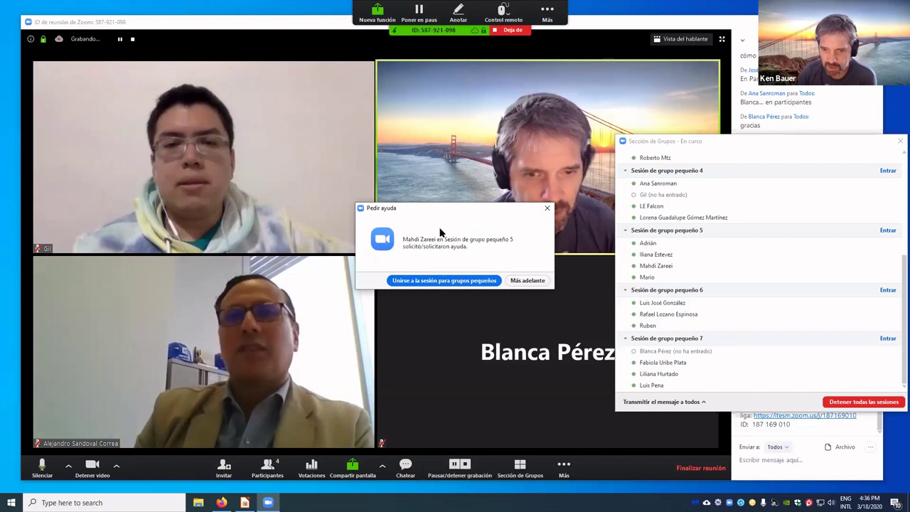
left_click_drag(422, 215, 419, 179)
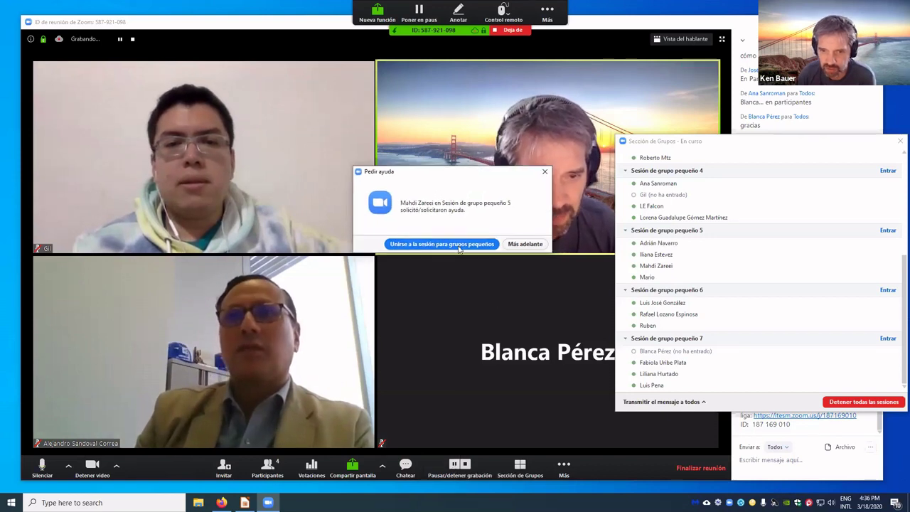
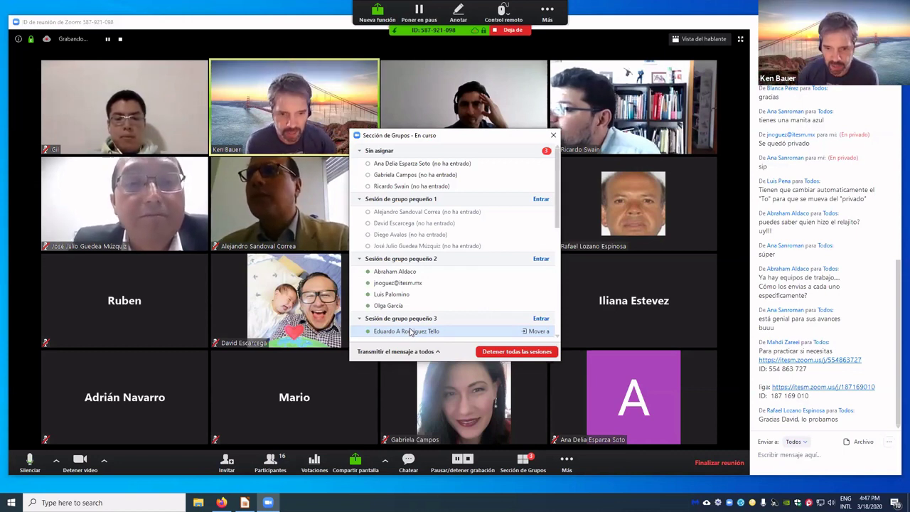
Step: Stop all breakout sessions, follow the closing countdown in an extended group list and close the list
left_click(506, 352)
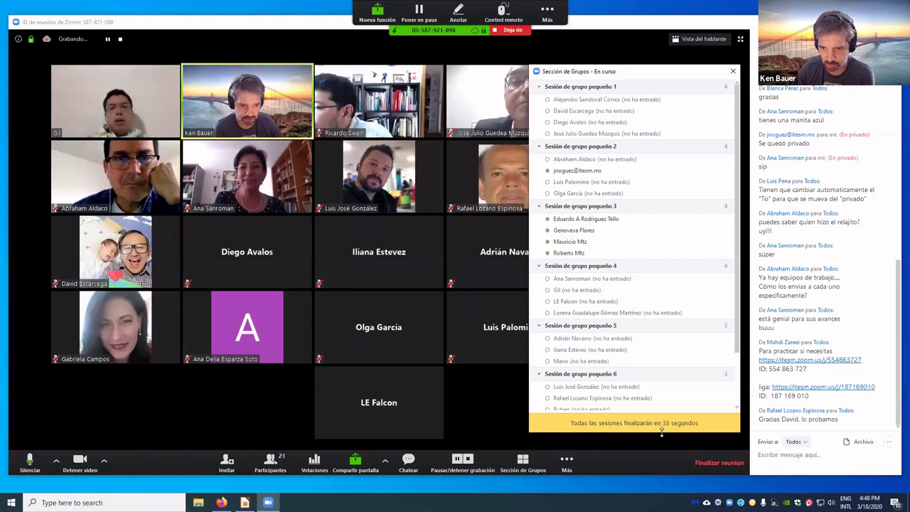
left_click_drag(662, 432, 662, 449)
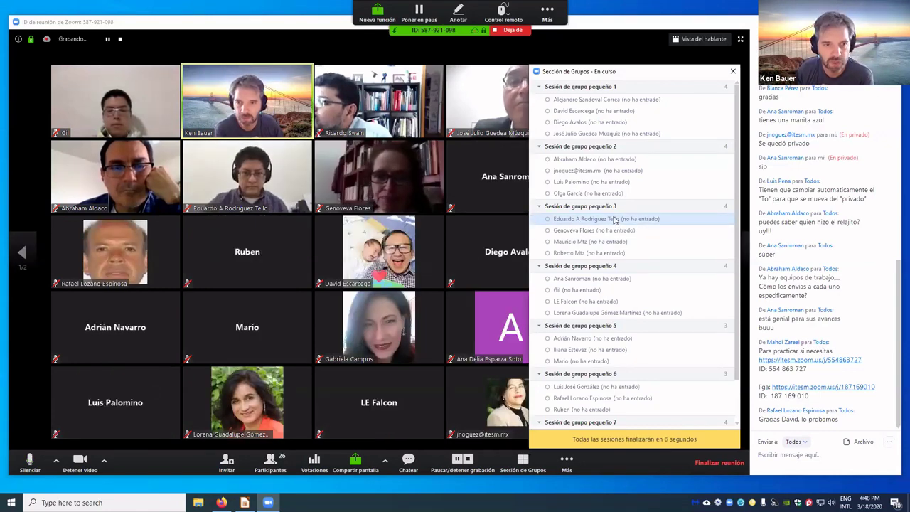
scroll(664, 244, "down", 2)
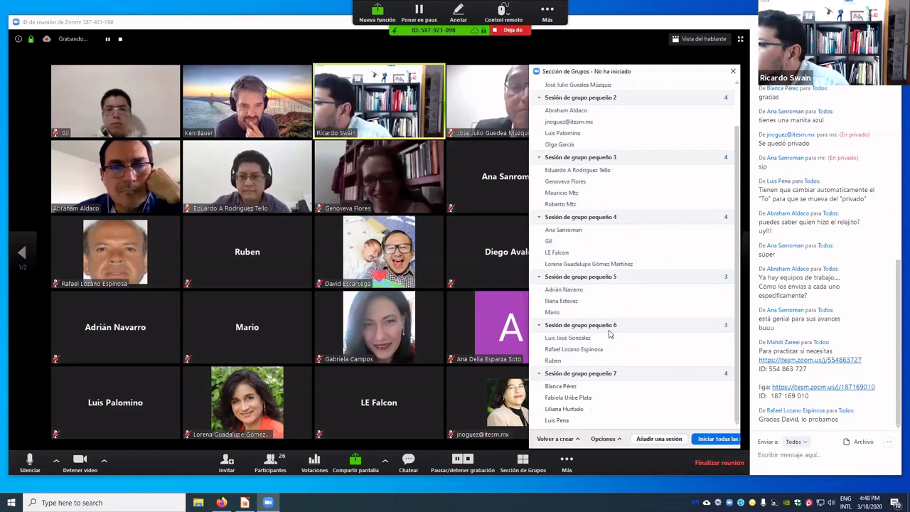
left_click(733, 72)
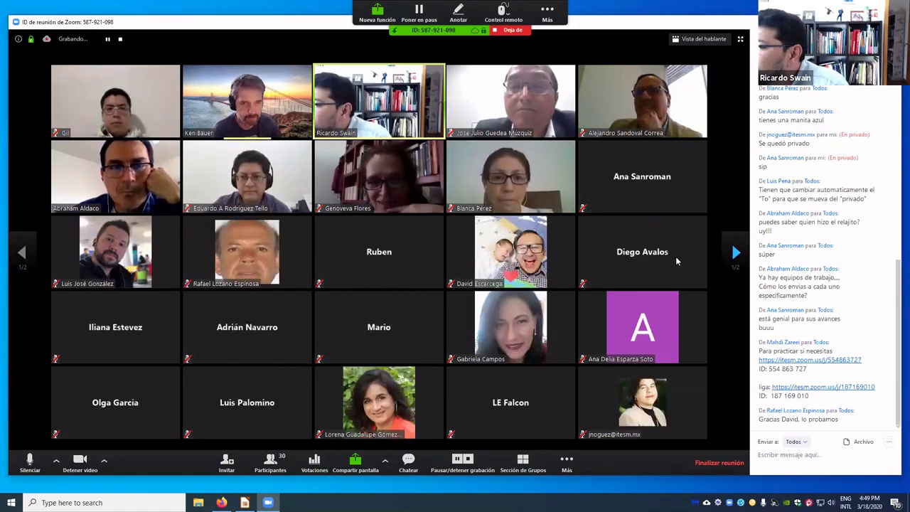
Step: Check that the group assignments are kept for restarting, close the list and make the meeting window slightly taller
left_click(523, 463)
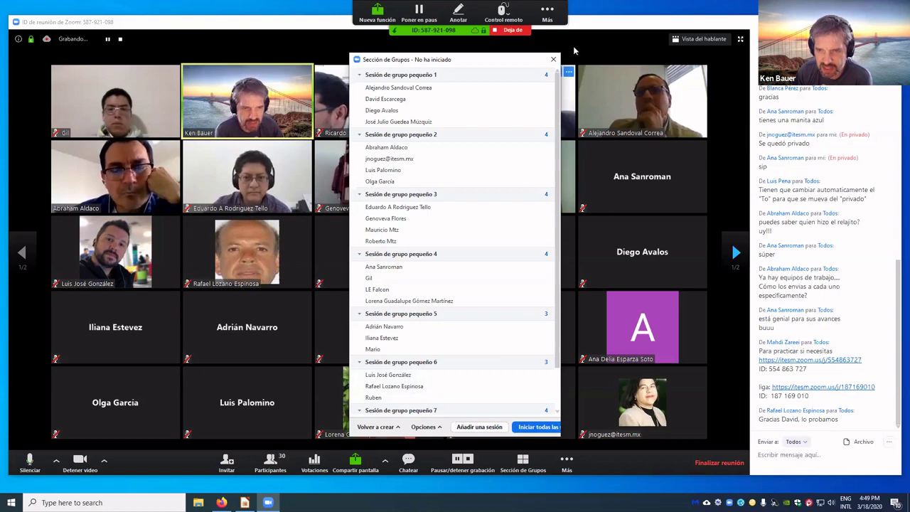
left_click(555, 59)
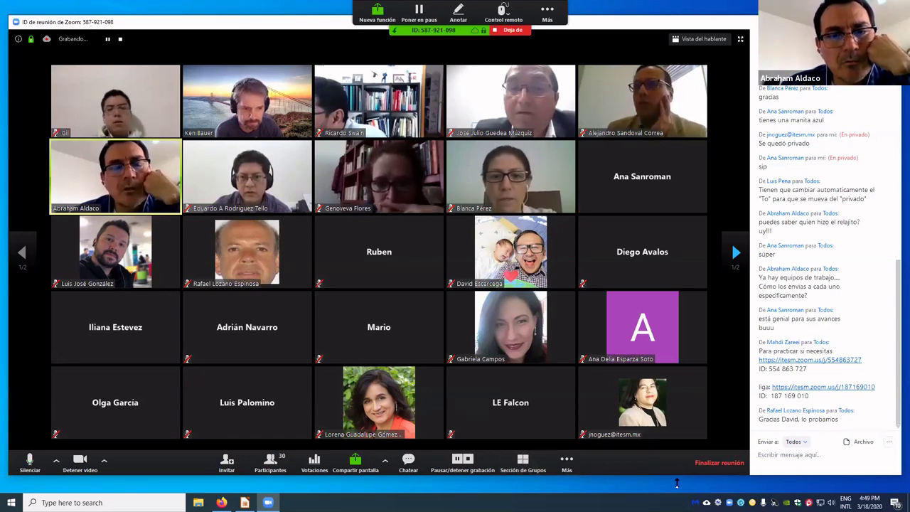
left_click_drag(676, 484, 677, 489)
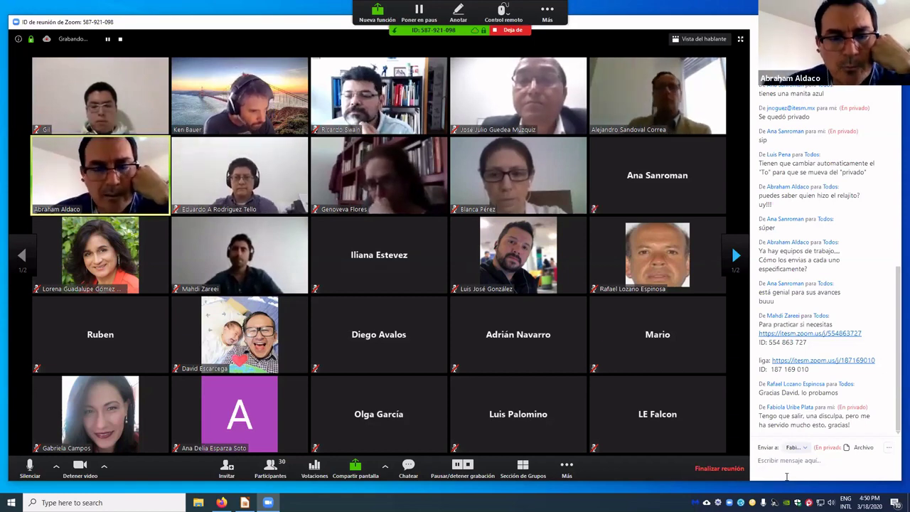
Step: Show the saved breakout groups once more, close them without starting the sessions and stop the screen share
mouse_move(471, 390)
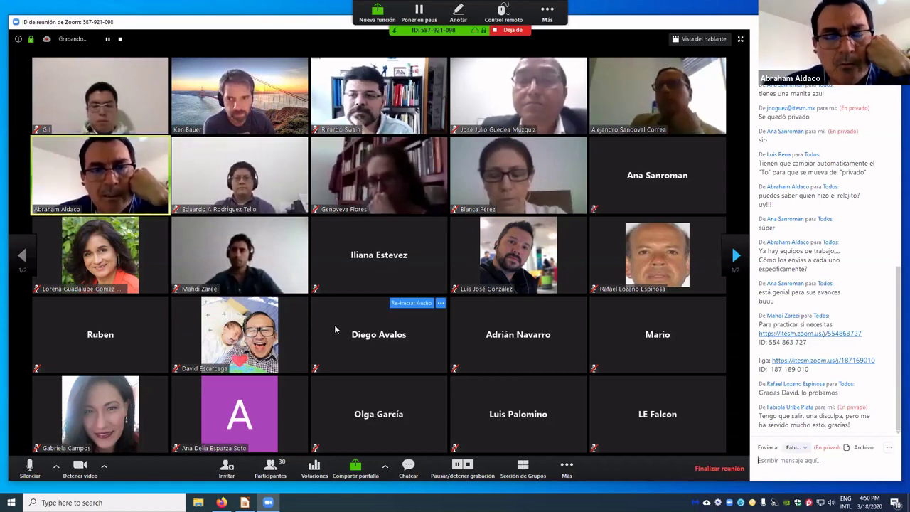
mouse_move(148, 194)
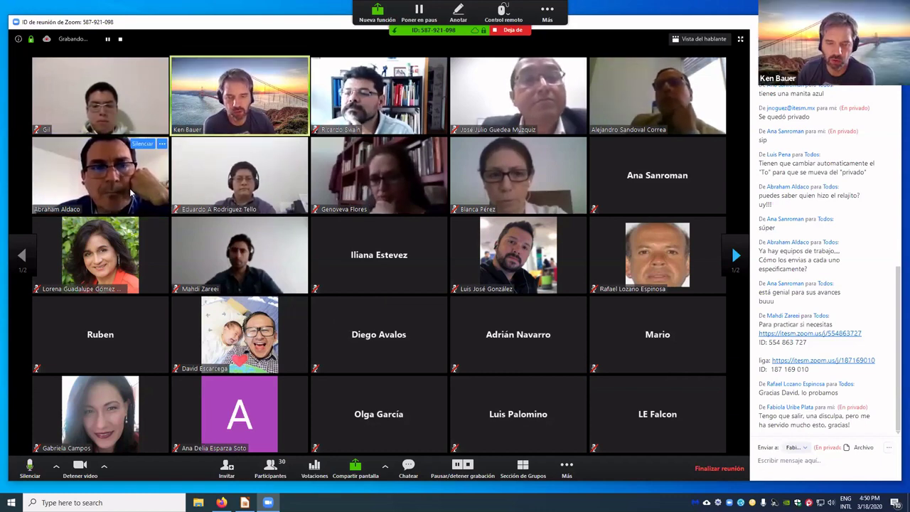
mouse_move(202, 201)
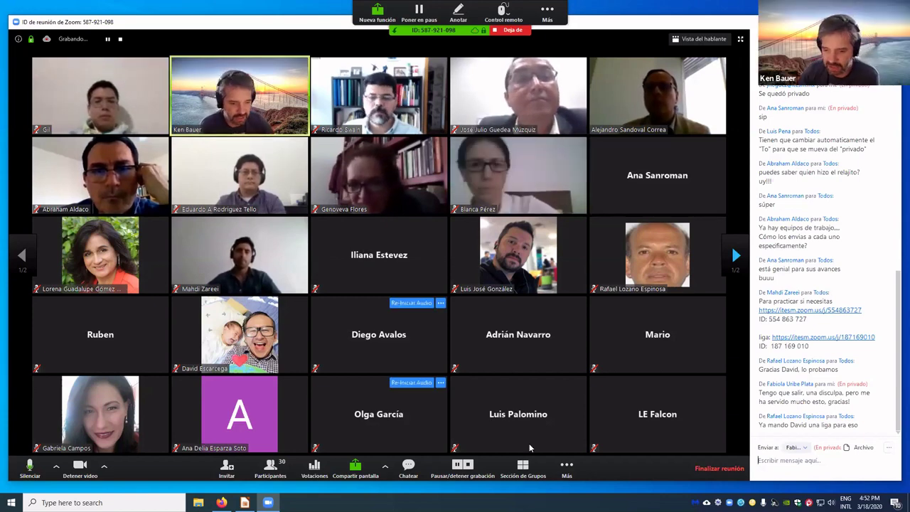
left_click(523, 466)
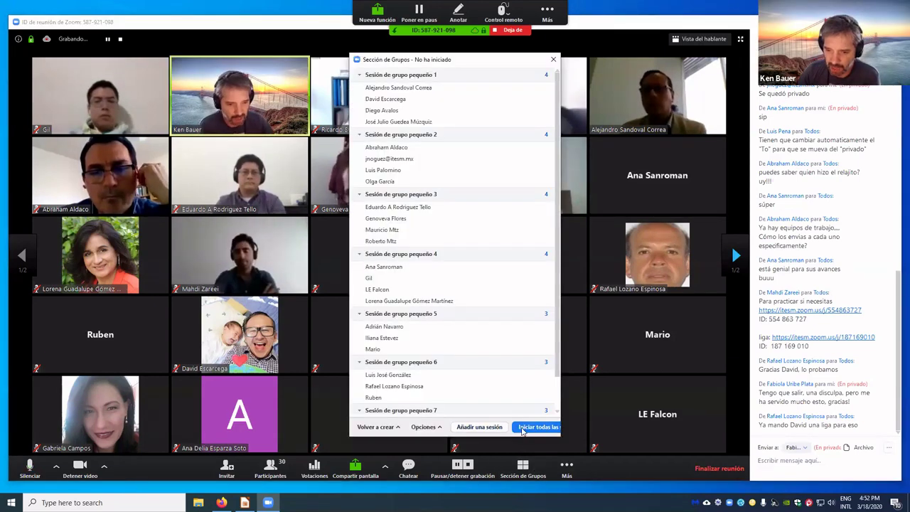
left_click(553, 59)
left_click(500, 32)
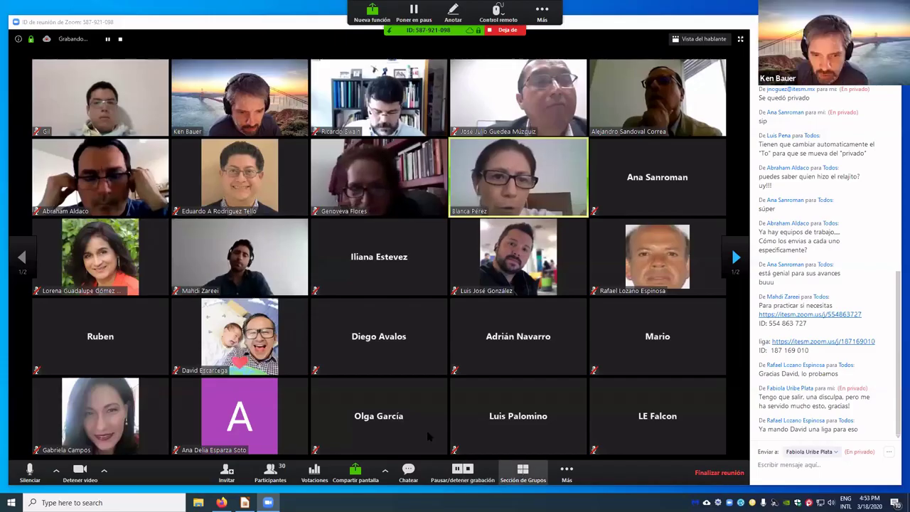
Step: Review the breakout session options, including the 60-second closing countdown, and close the group list without starting the sessions
left_click(521, 471)
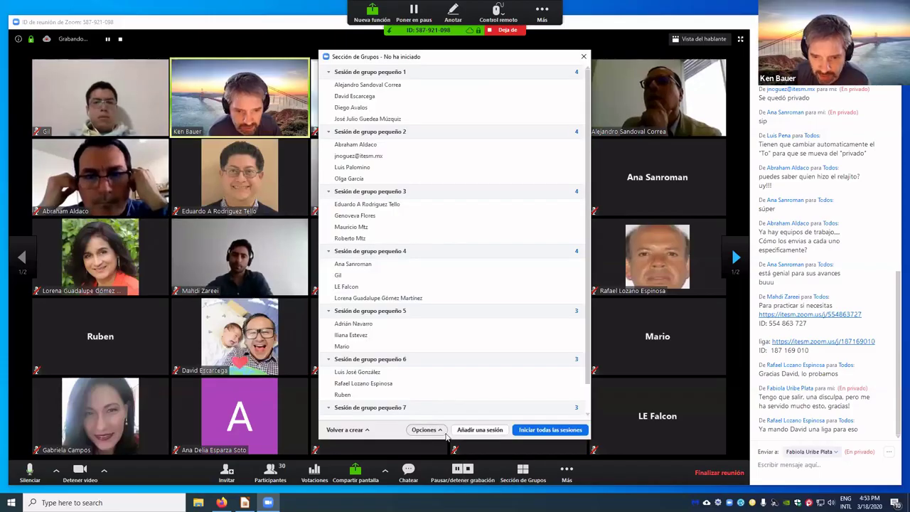
left_click(427, 430)
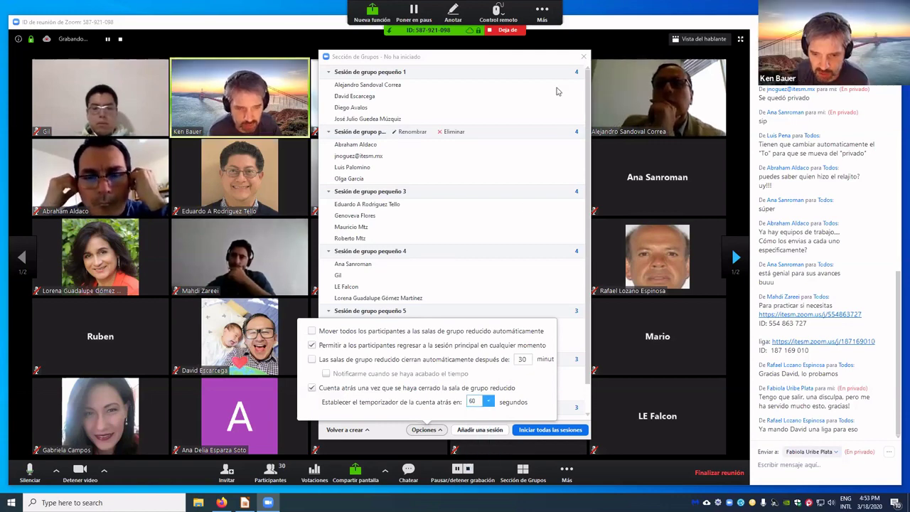
left_click(585, 58)
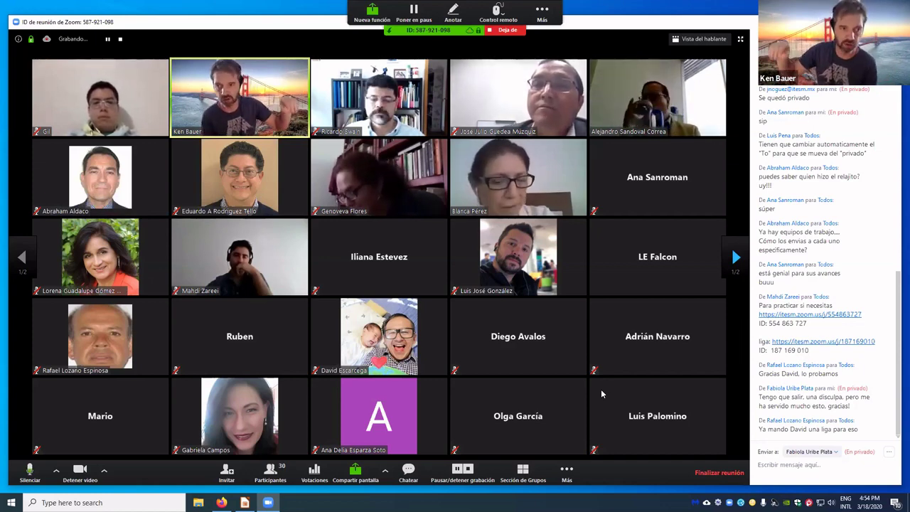
mouse_move(602, 391)
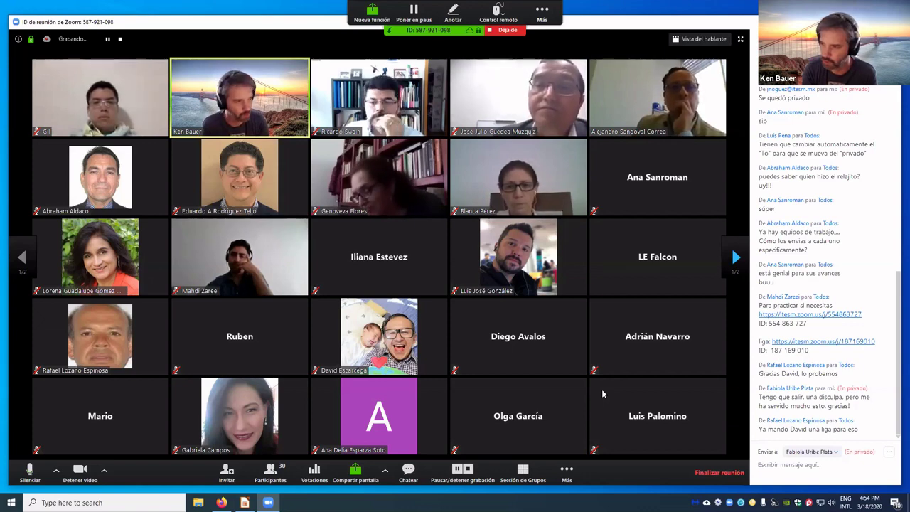
key("alt+Tab")
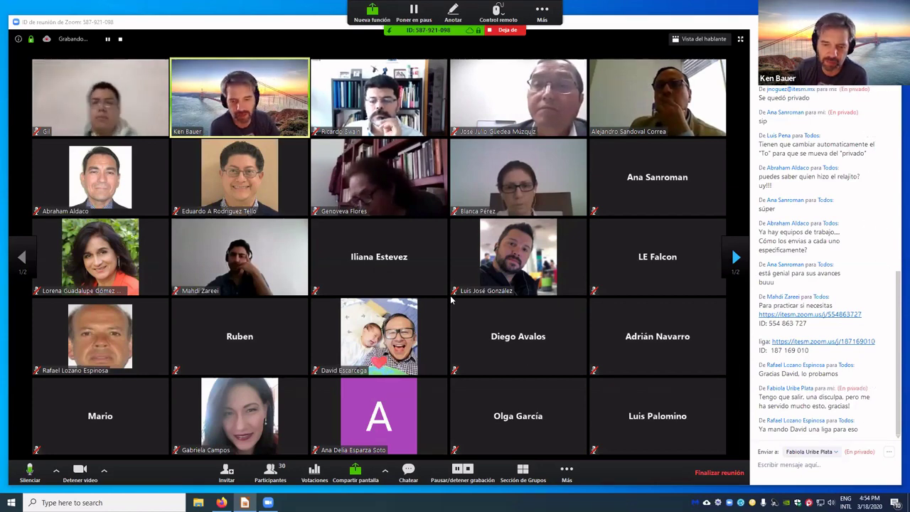
mouse_move(465, 285)
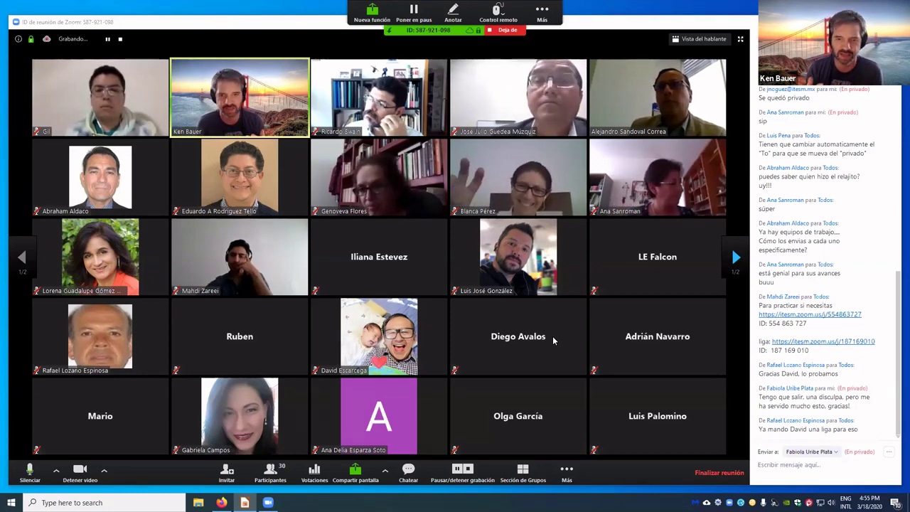
mouse_move(554, 340)
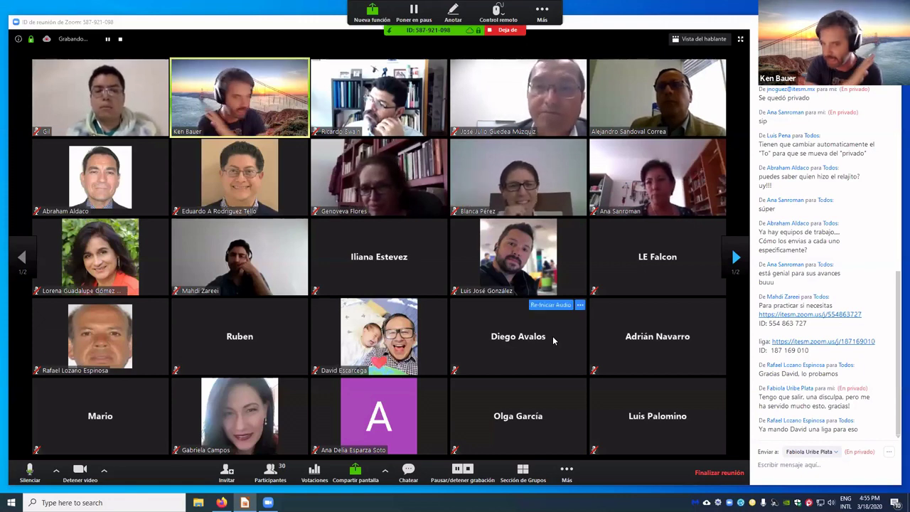
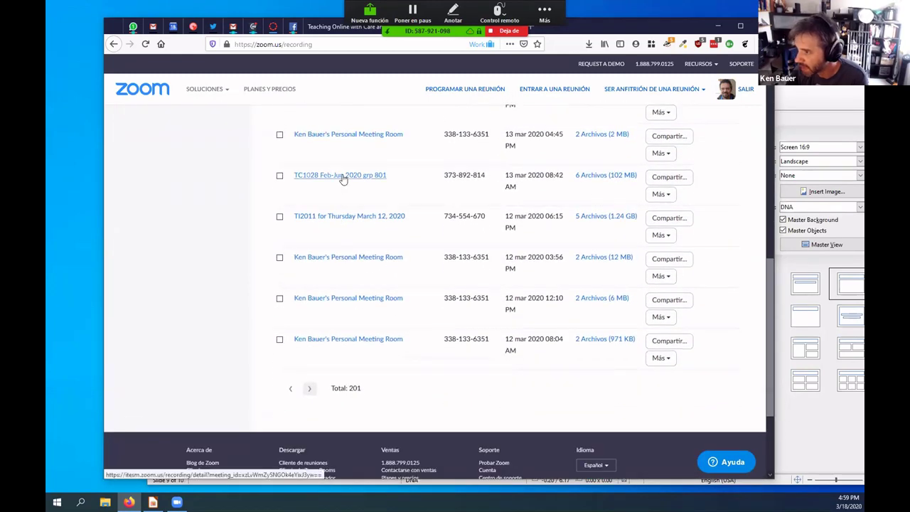
Step: Examine the files of the 13 mar 2020 TC1028 Feb-Jun 2020 grp 801 cloud recording and return to the recordings list
left_click(342, 178)
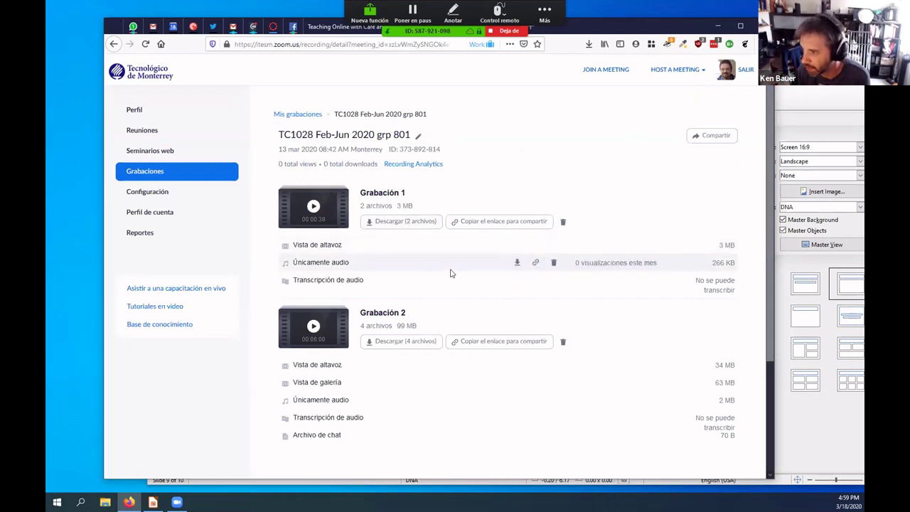
scroll(452, 273, "down", 3)
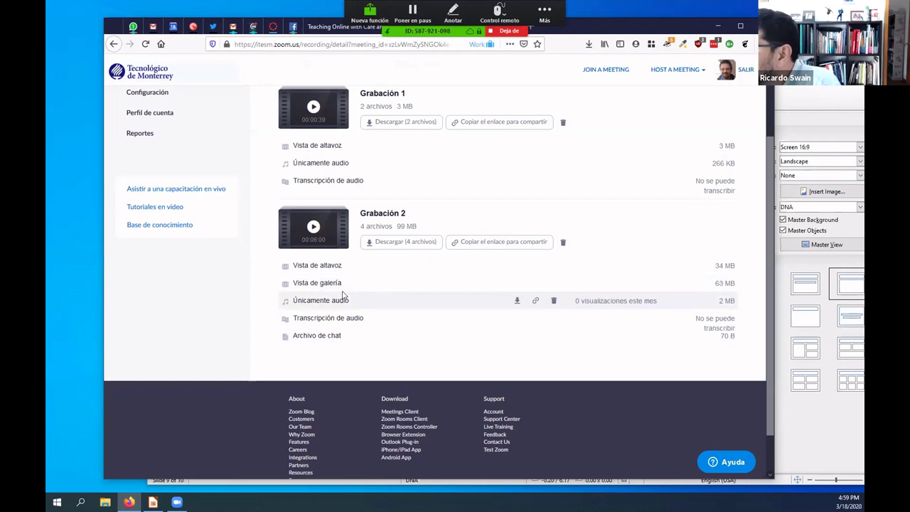
scroll(372, 321, "up", 3)
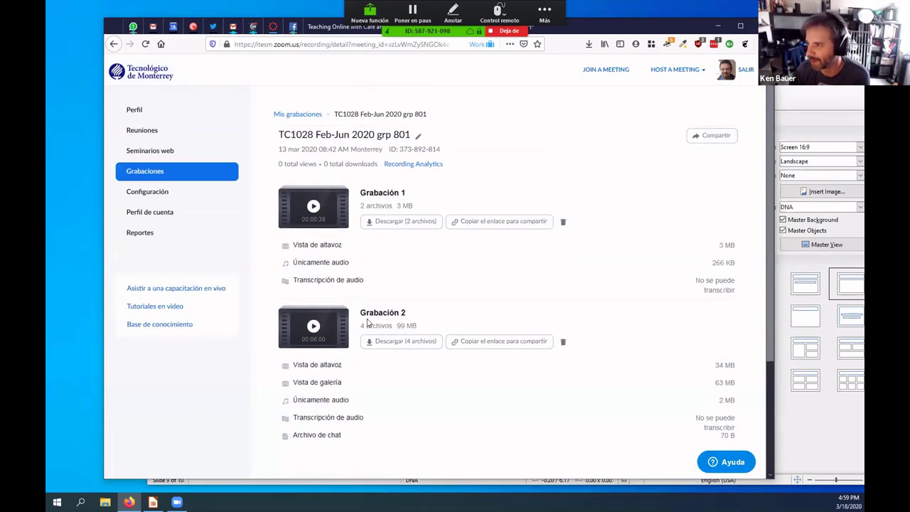
scroll(320, 296, "down", 3)
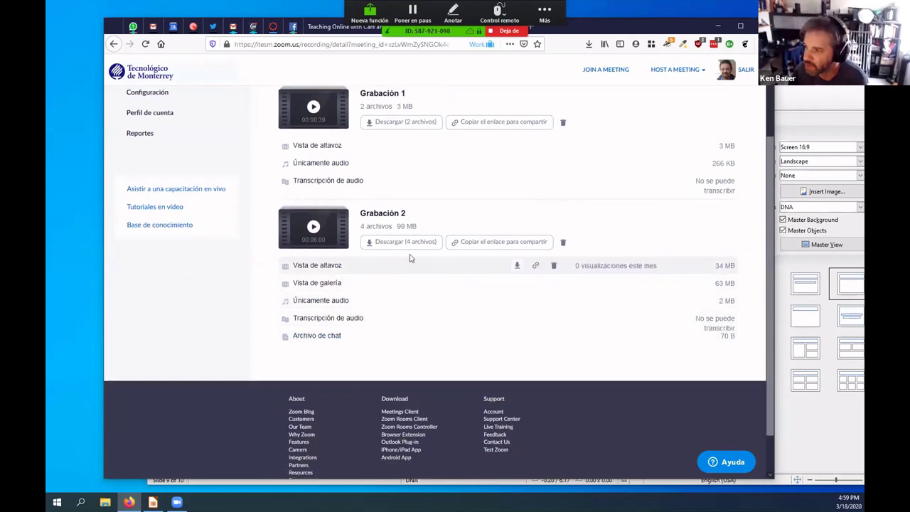
left_click(114, 44)
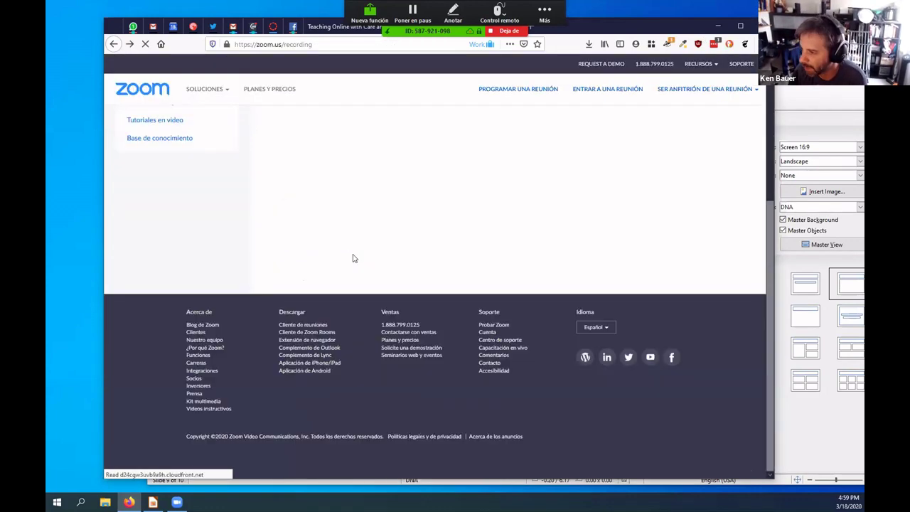
Step: Find the 6 mar 2020 TC1028 Feb-Jun 2020 grp 801 recording among the older recordings and examine its available files
scroll(354, 254, "down", 4)
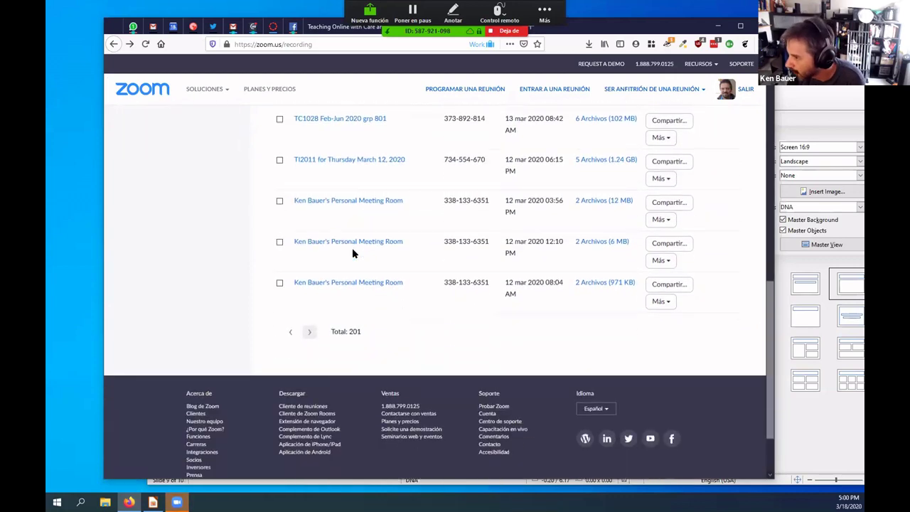
scroll(354, 253, "up", 1)
scroll(357, 263, "up", 1)
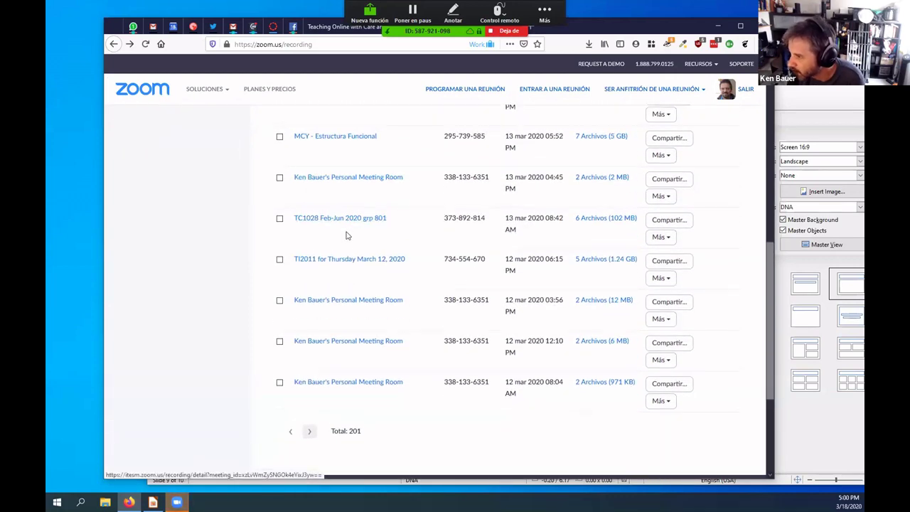
left_click(310, 431)
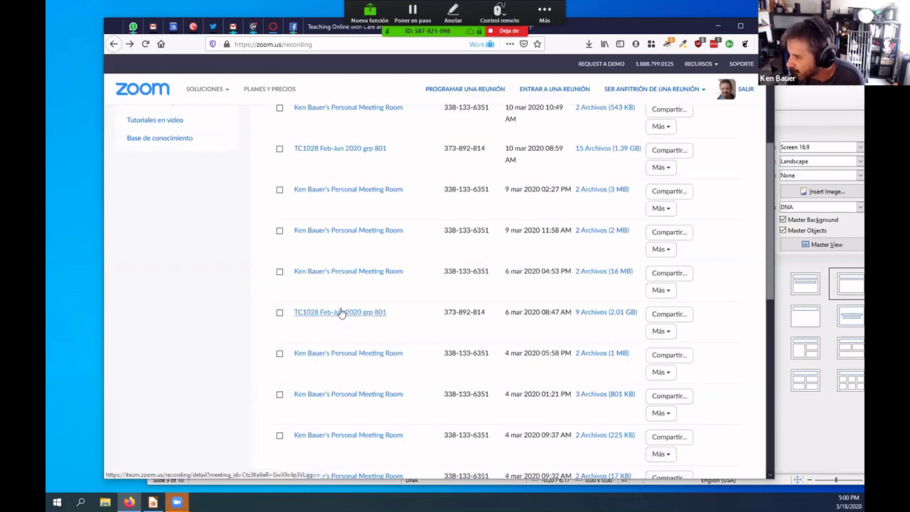
left_click(342, 314)
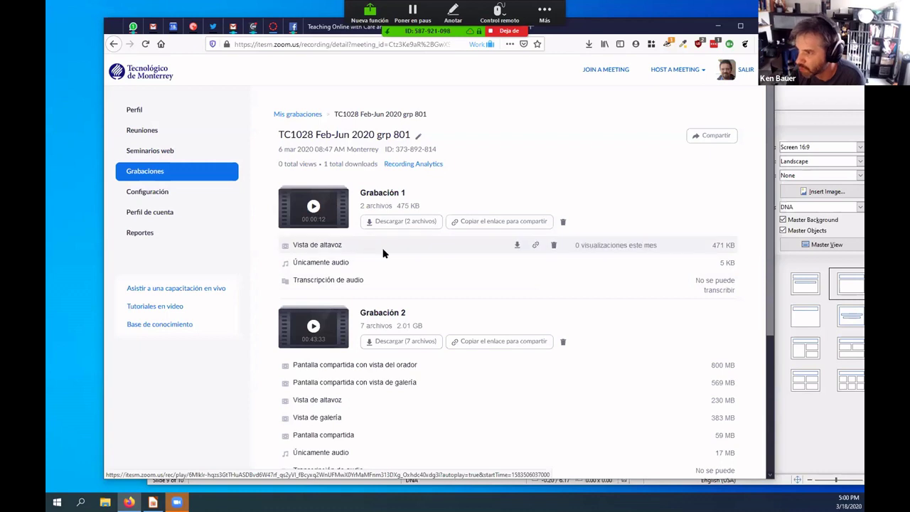
scroll(385, 261, "down", 2)
scroll(384, 261, "down", 3)
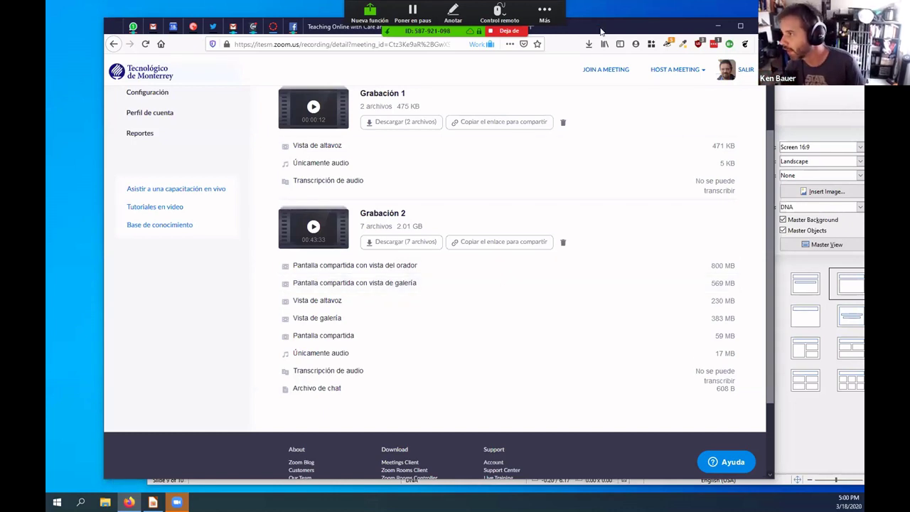
Step: Open studio.youtube.com in a new Work container tab, reposition the browser window and show the channel's videos
left_click_drag(601, 32, 594, 56)
right_click(523, 51)
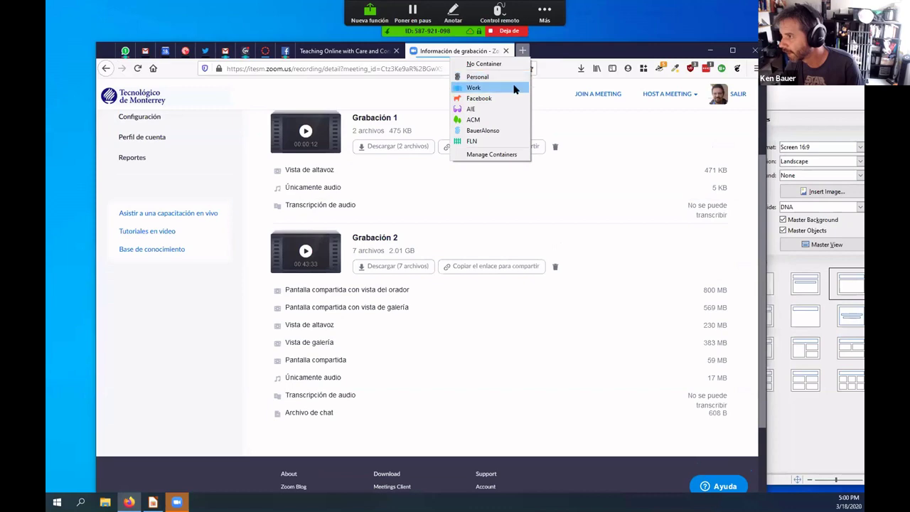
left_click(515, 88)
type("studio.youtube.com/")
key("Return")
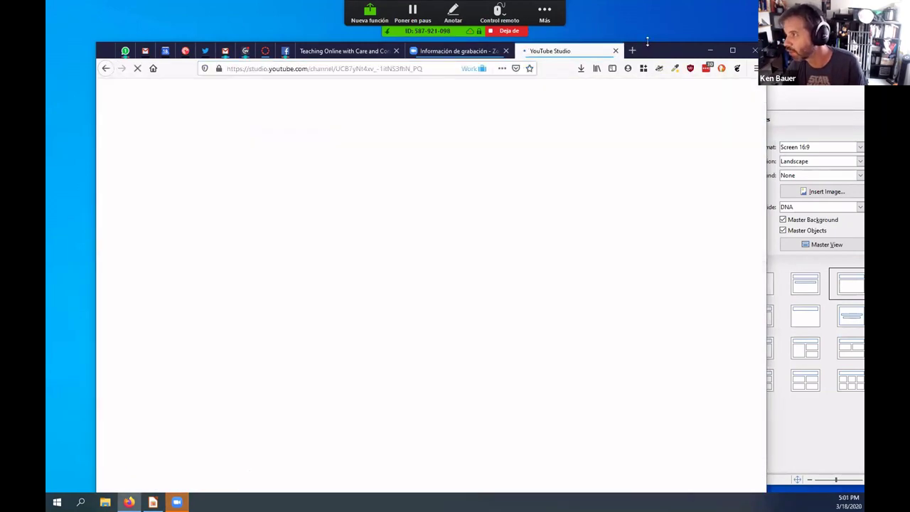
left_click_drag(648, 41, 655, 86)
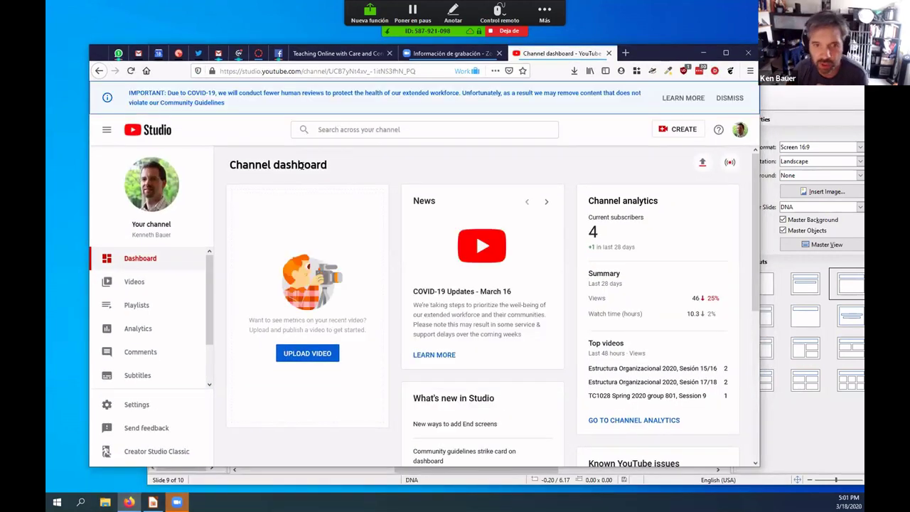
left_click(133, 287)
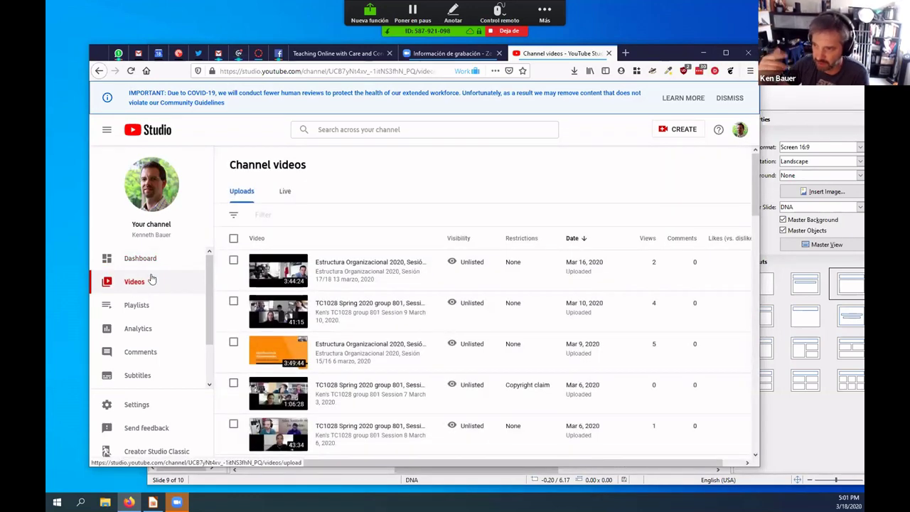
left_click(680, 130)
left_click(660, 149)
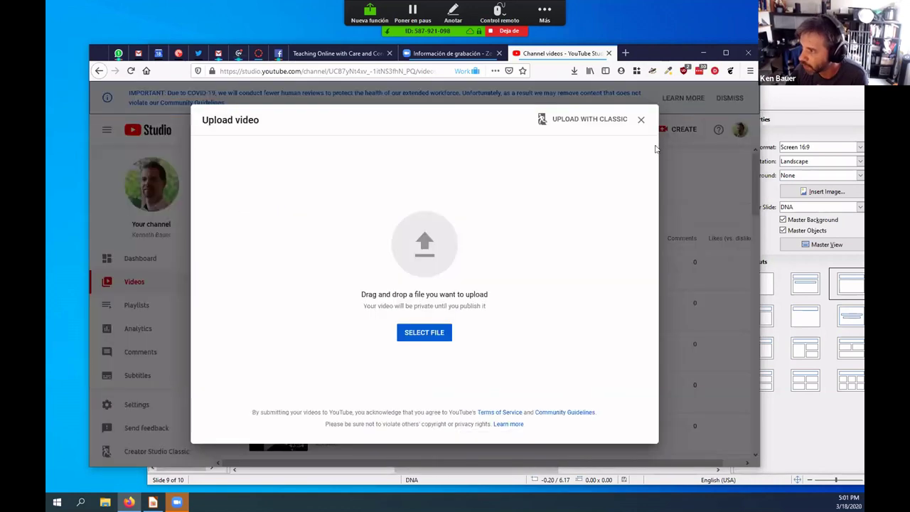
left_click(419, 332)
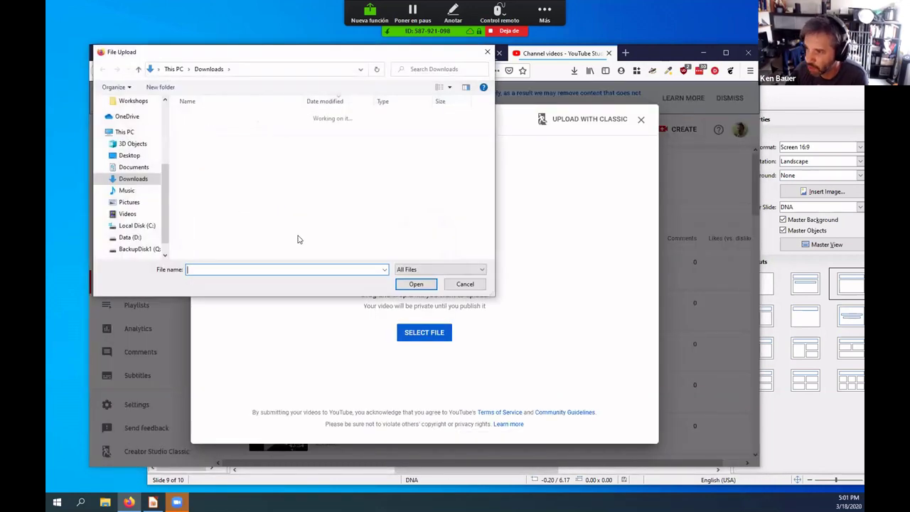
left_click(487, 52)
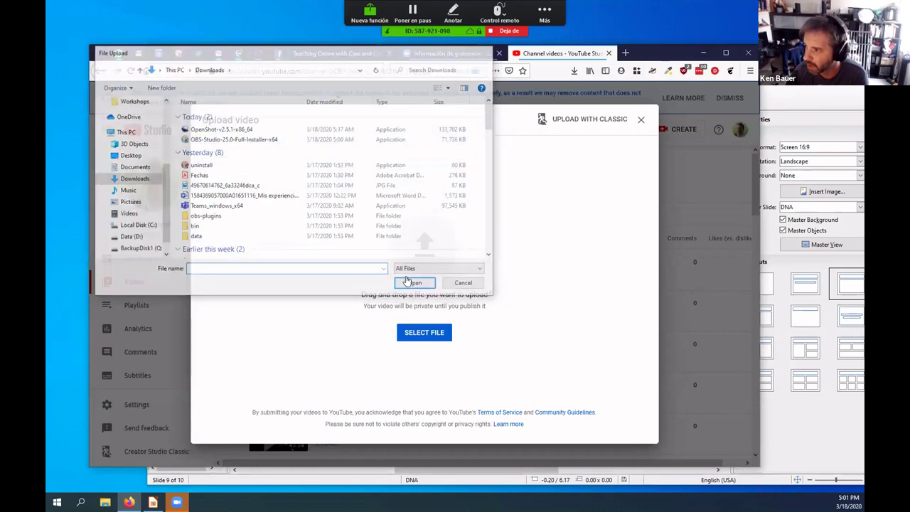
left_click(642, 121)
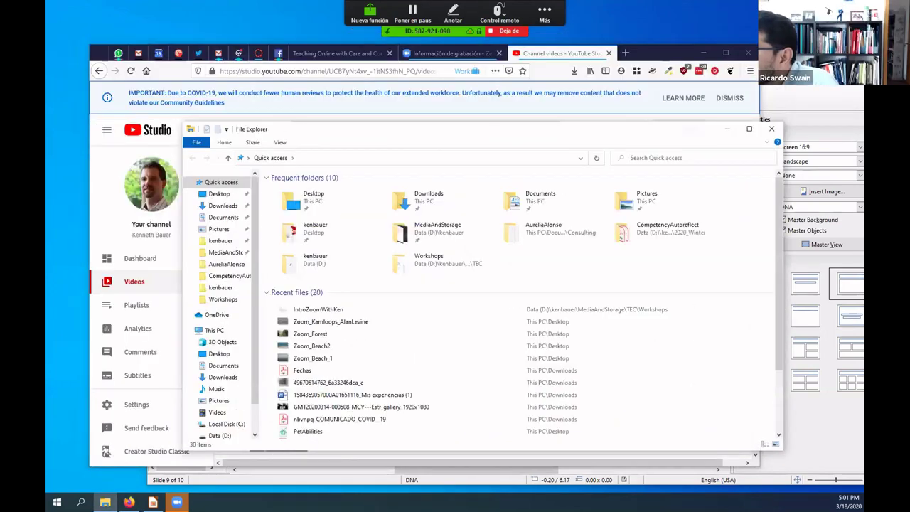
key("alt+F4")
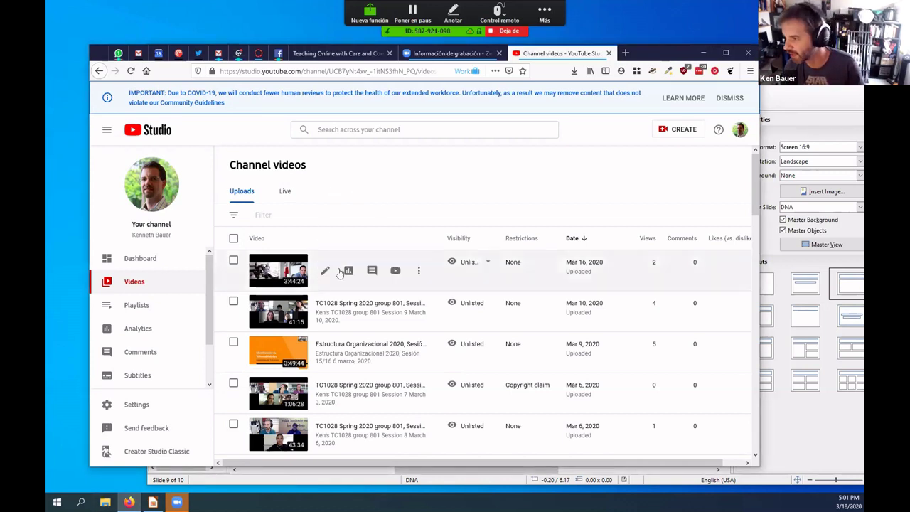
left_click(673, 132)
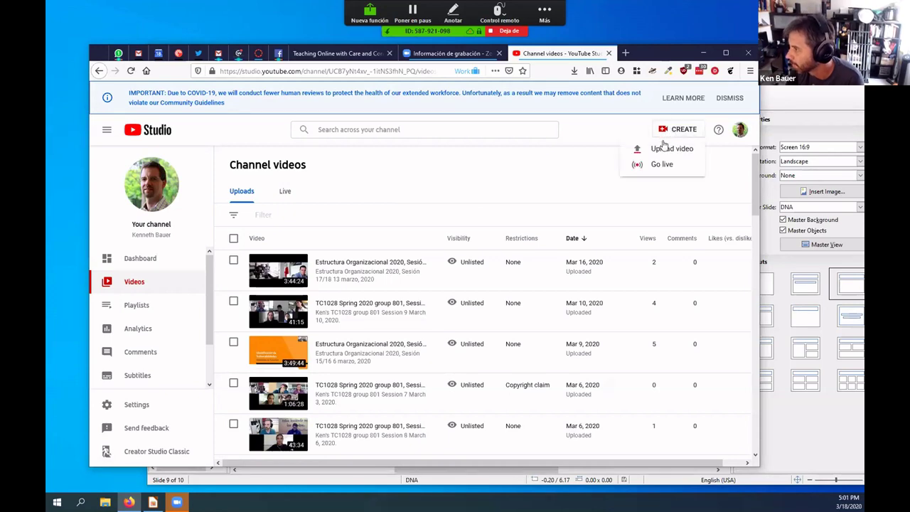
left_click(651, 150)
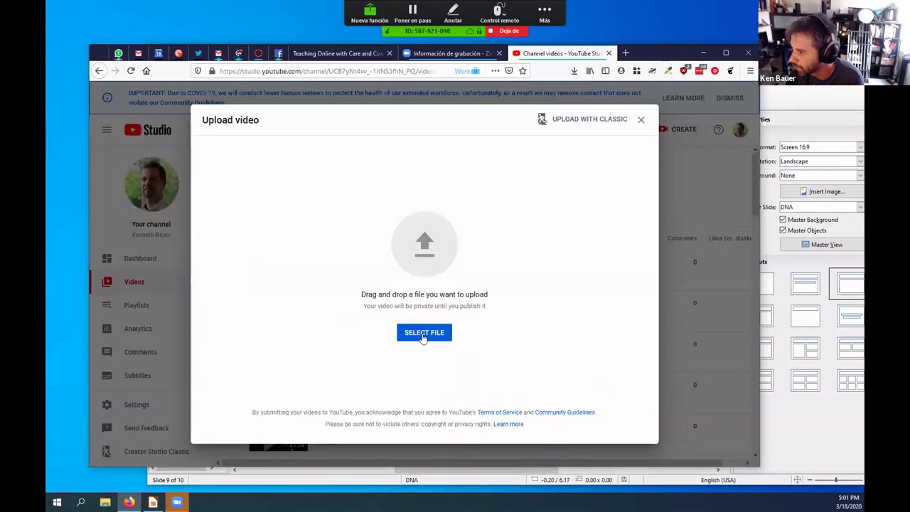
left_click(424, 334)
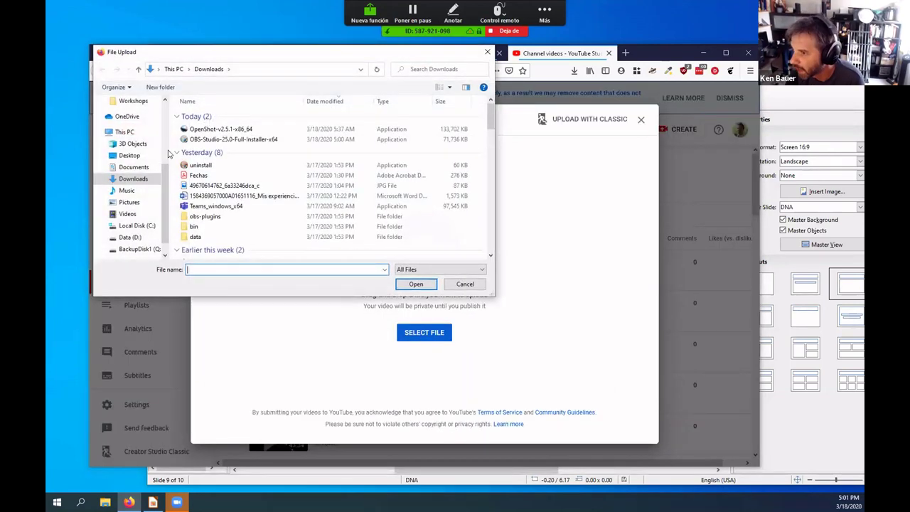
scroll(234, 194, "down", 2)
left_click(234, 193)
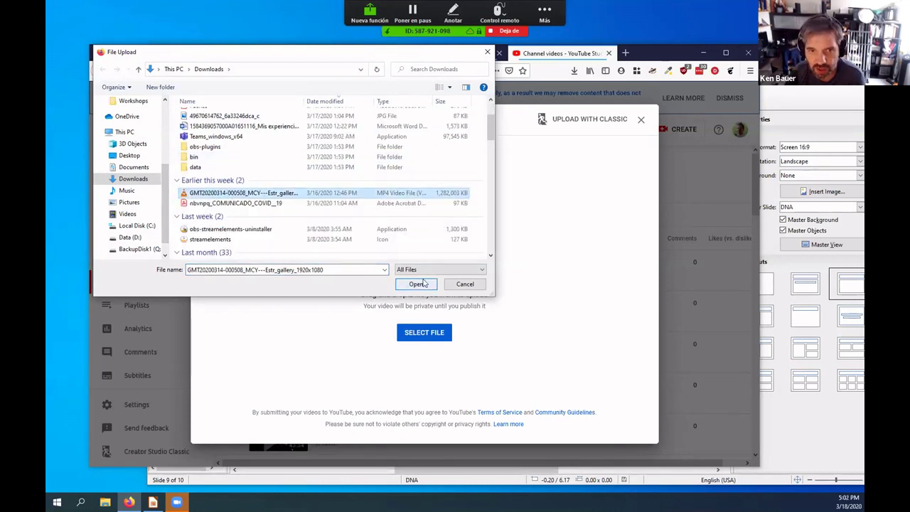
left_click(418, 284)
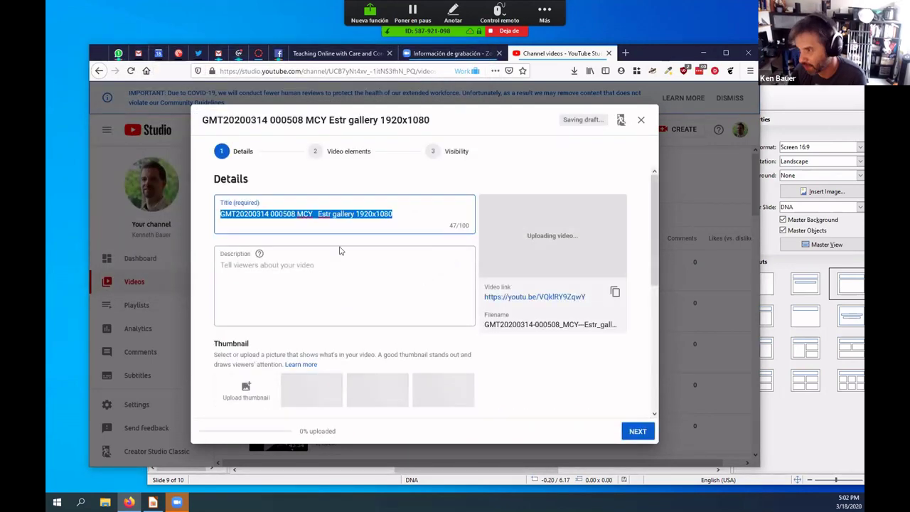
Step: Replace the uploaded video's title with "TC1033 March 18, 2020"
triple_click(308, 209)
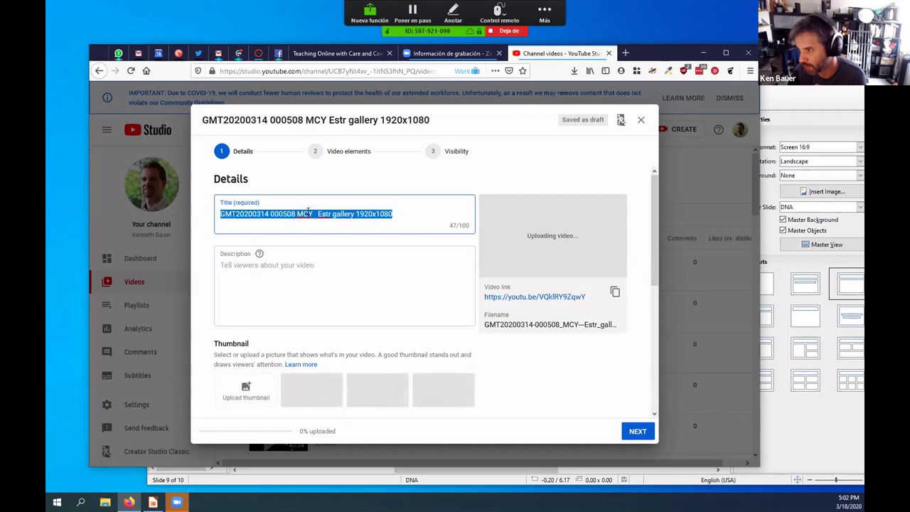
type("TC1")
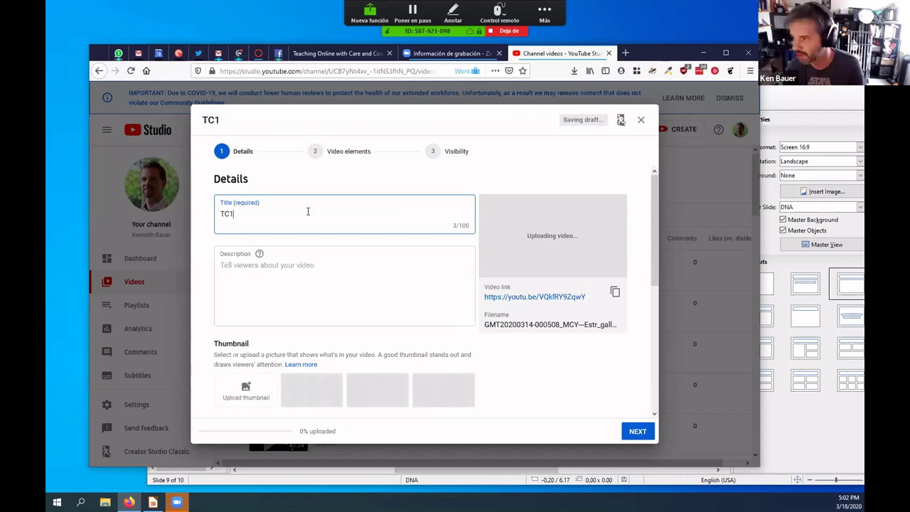
type("033")
type(" March ")
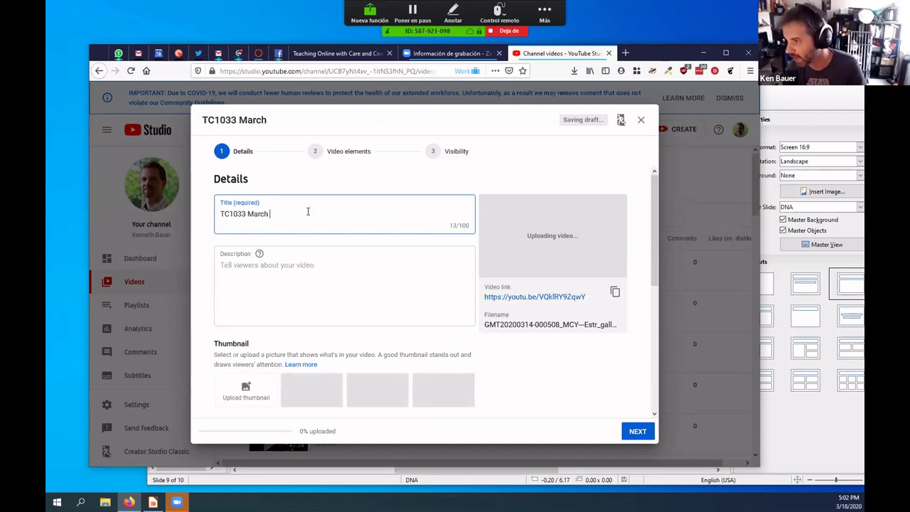
type("18, 2020")
Step: Enter a short description for the video consisting of the instructor's first name in possessive form and the word "session"
key("Tab")
key("Tab")
key("Tab")
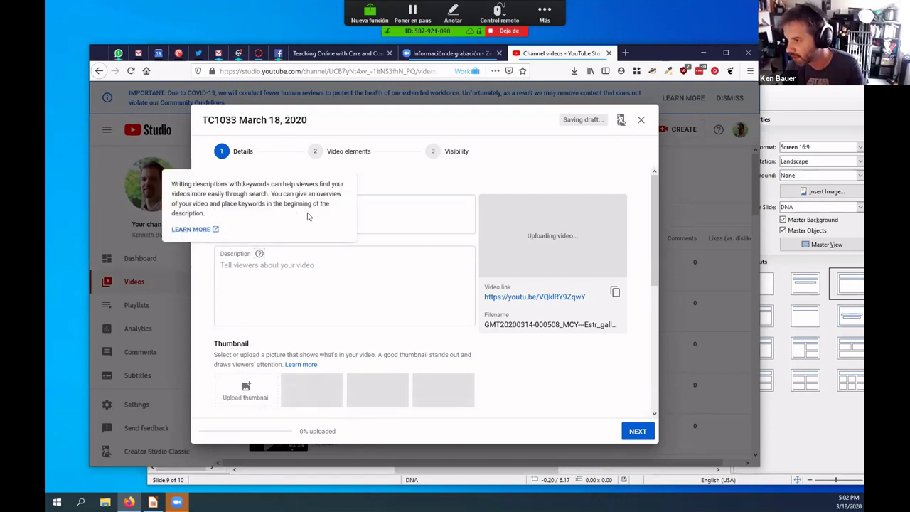
key("Tab")
type("Kens")
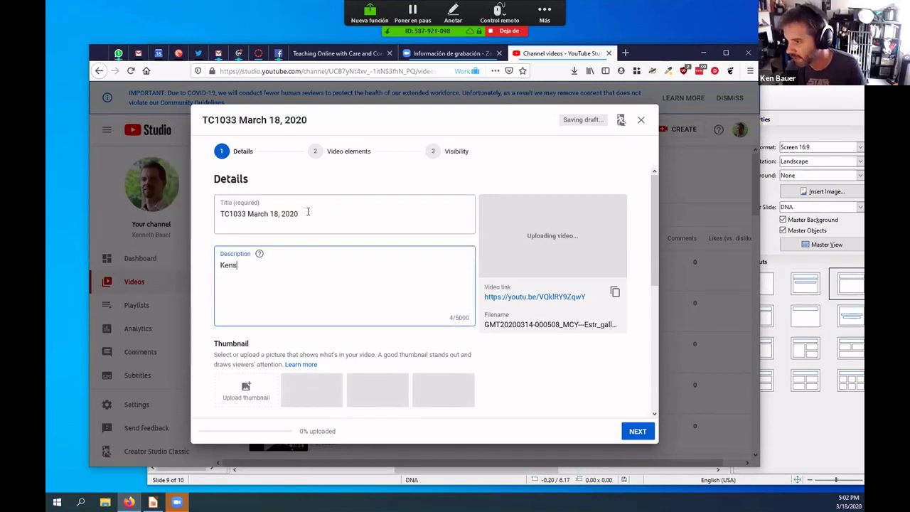
key("BackSpace")
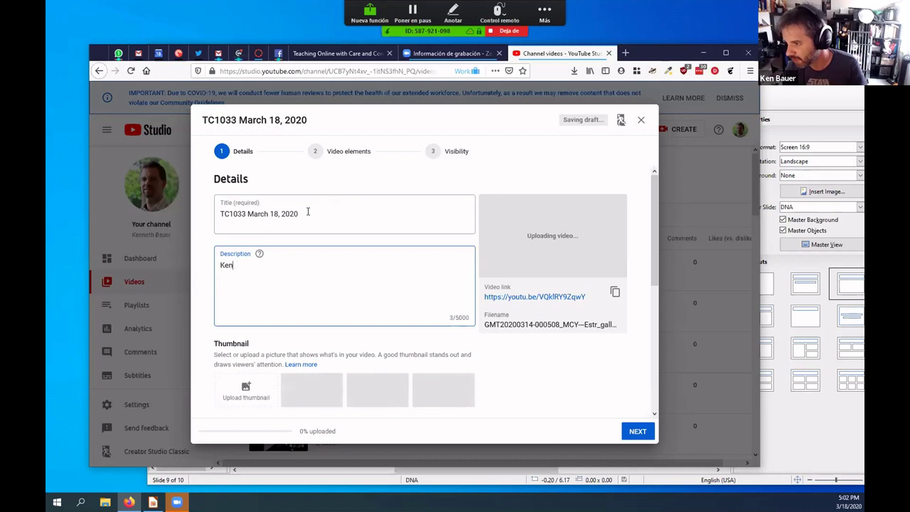
type("'s session")
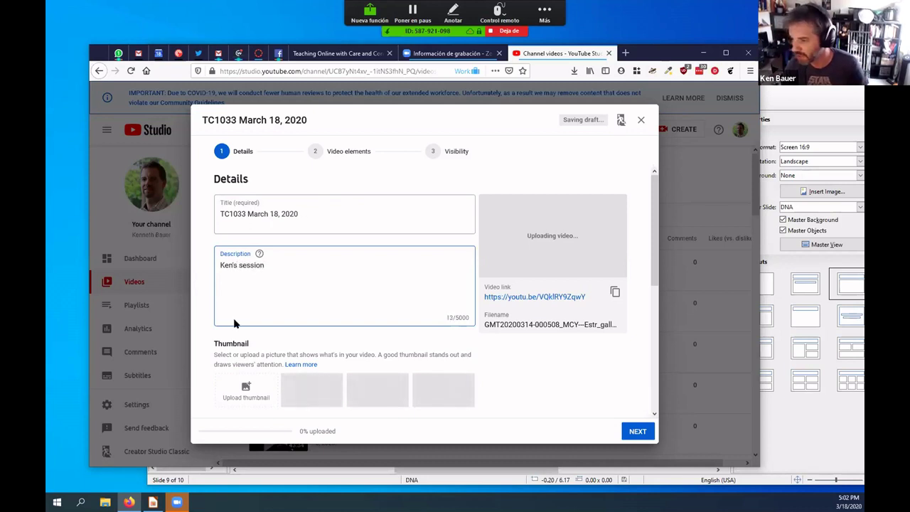
Step: Review the playlists the video could be added to and close the list without choosing one
scroll(256, 327, "down", 3)
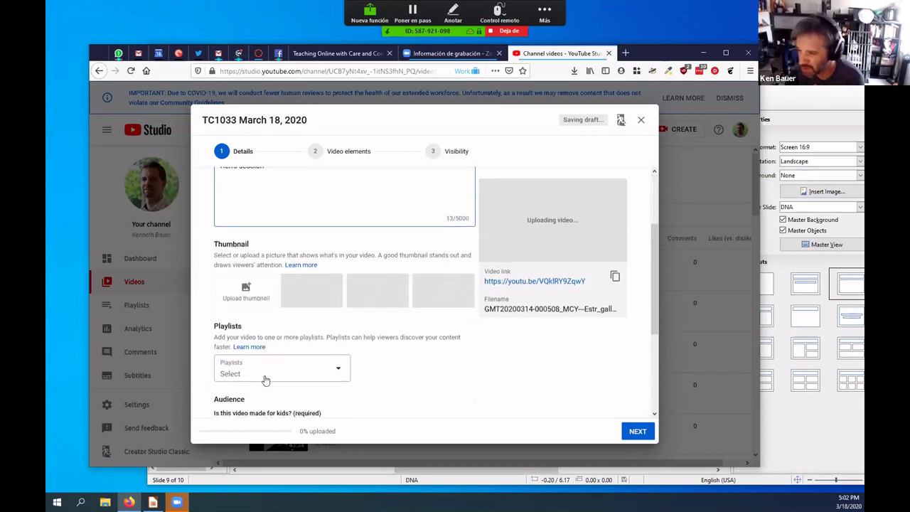
left_click(335, 370)
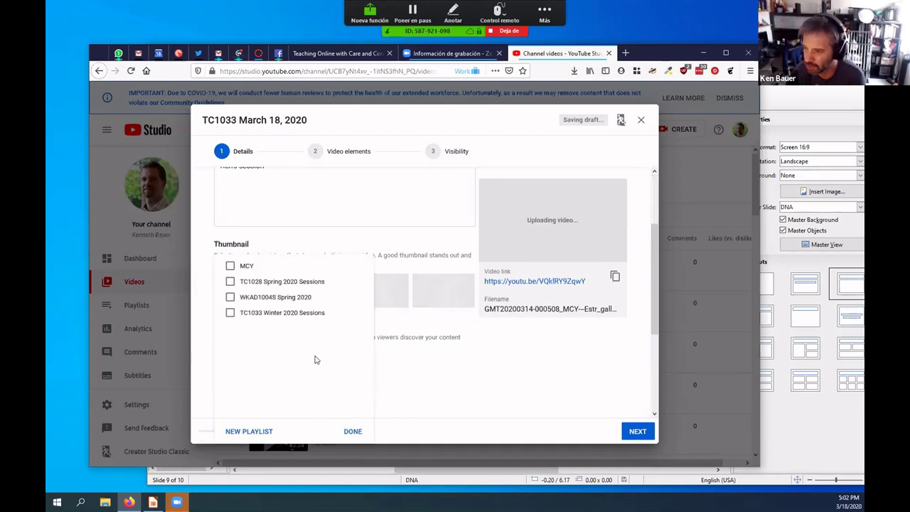
left_click(356, 432)
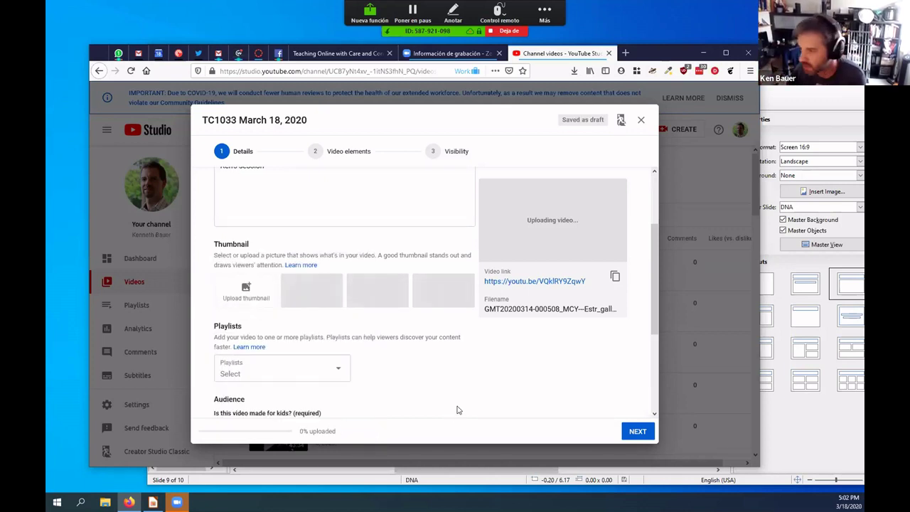
Step: Proceed past the video elements to the visibility options, try Private, choose Unlisted, and close the upload details without saving the visibility
scroll(457, 409, "up", 3)
left_click(650, 435)
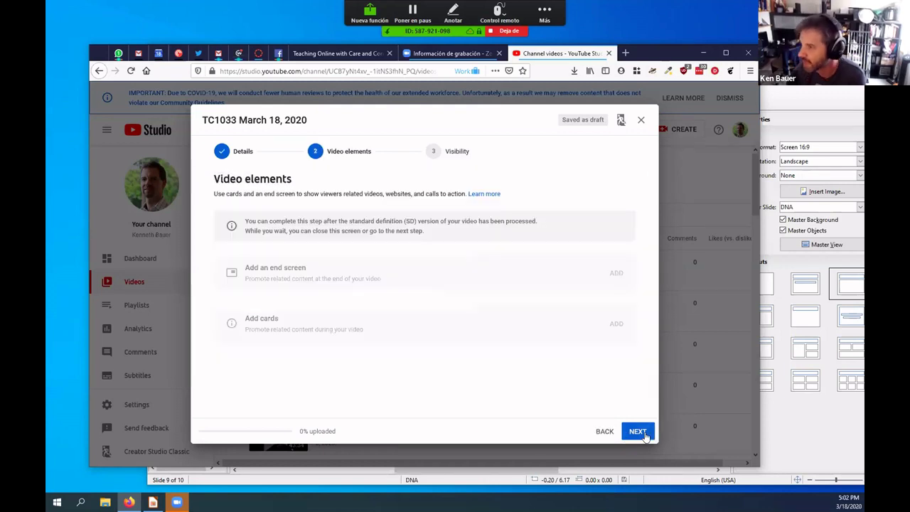
left_click(638, 432)
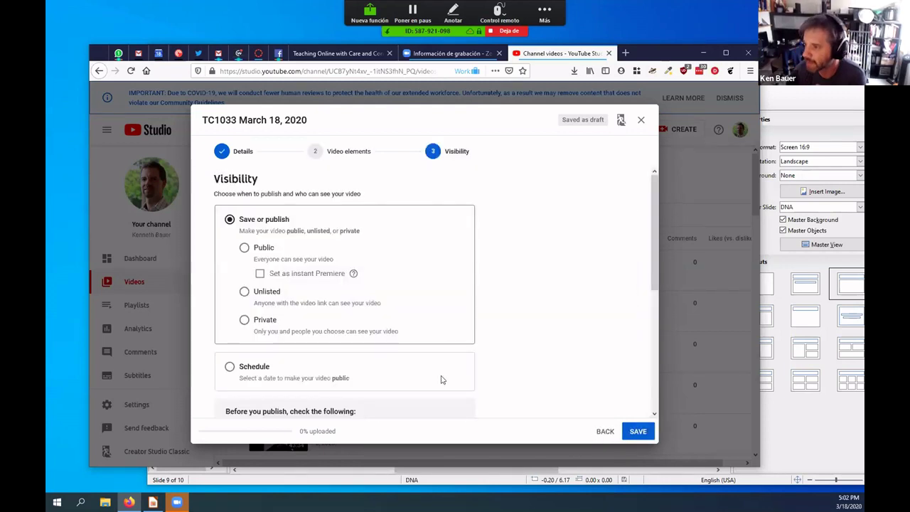
left_click(255, 296)
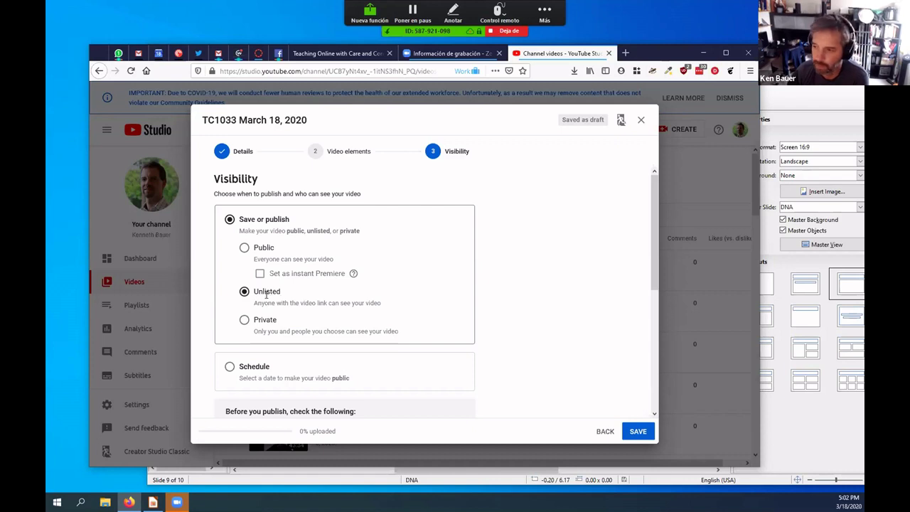
left_click(246, 321)
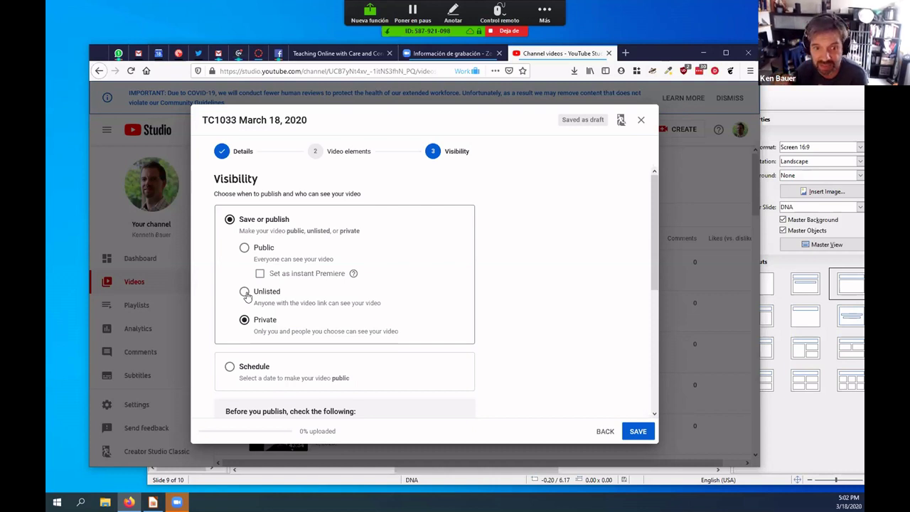
left_click(245, 294)
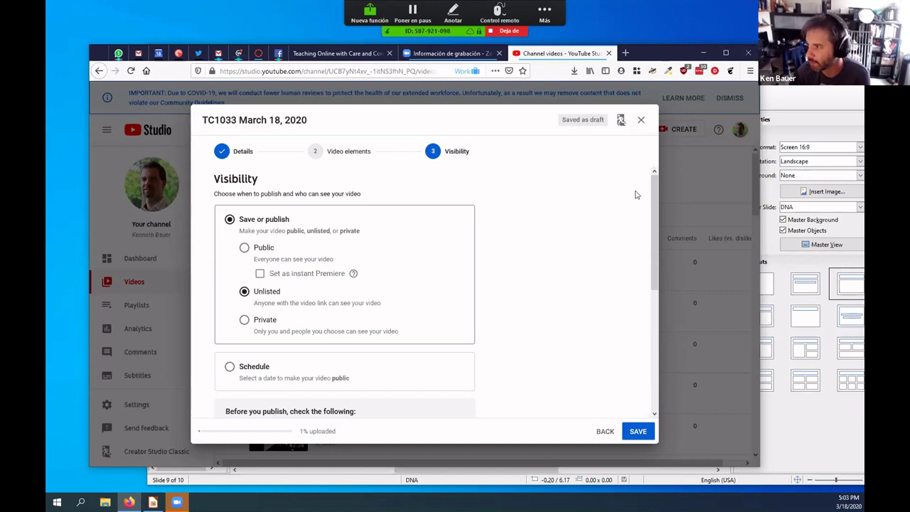
left_click(642, 121)
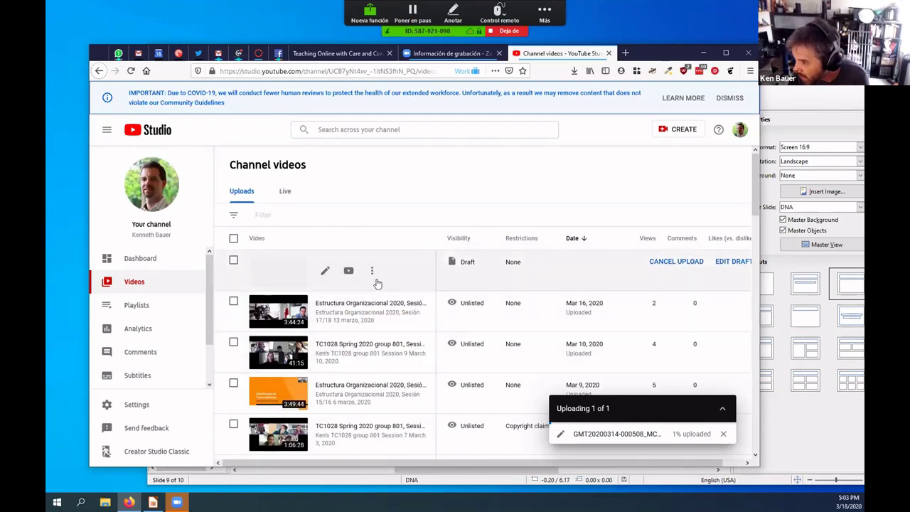
Step: Copy the shareable link of the Estructura Organizacional 2020 video uploaded on Mar 16, 2020
scroll(378, 283, "down", 2)
scroll(375, 265, "up", 2)
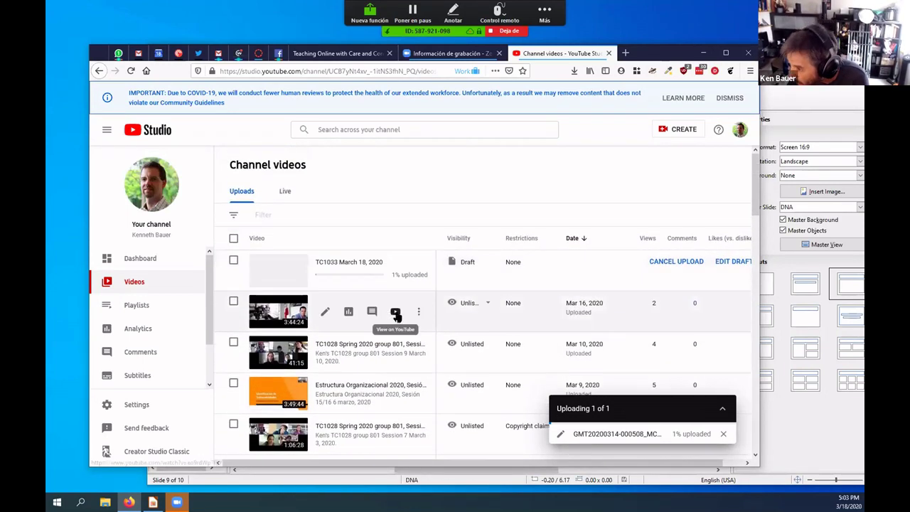
left_click(418, 314)
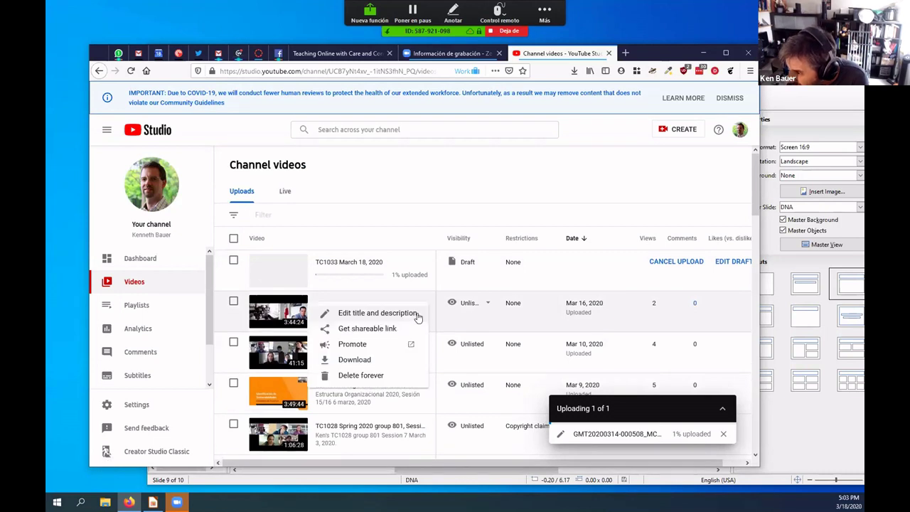
left_click(364, 329)
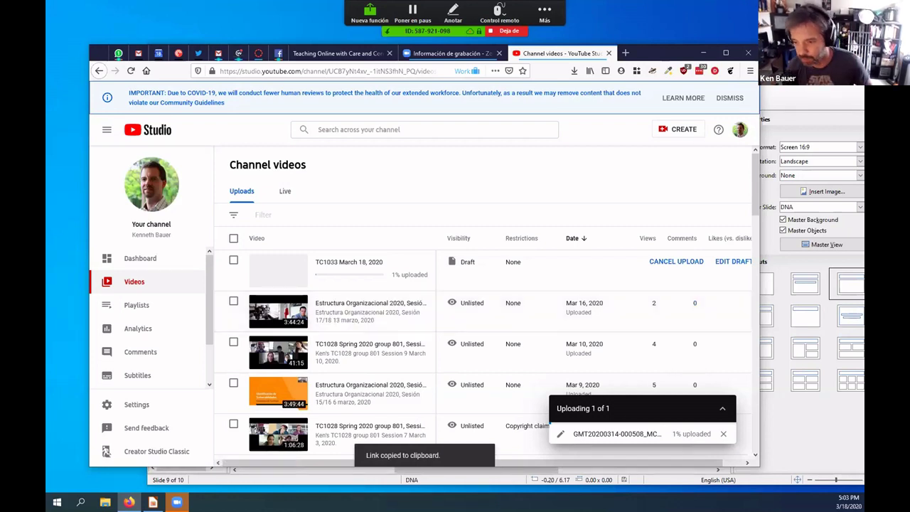
Step: Switch to Zoom and stop sharing the screen
left_click(176, 502)
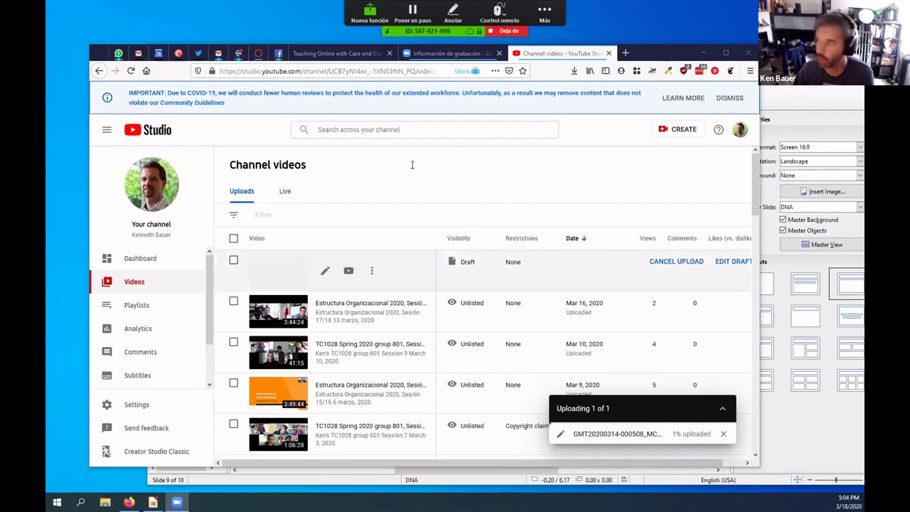
left_click(508, 31)
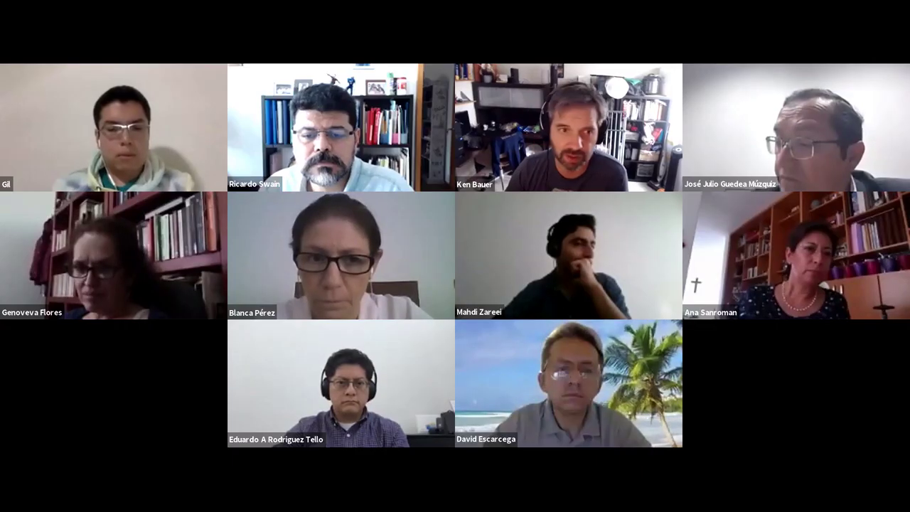